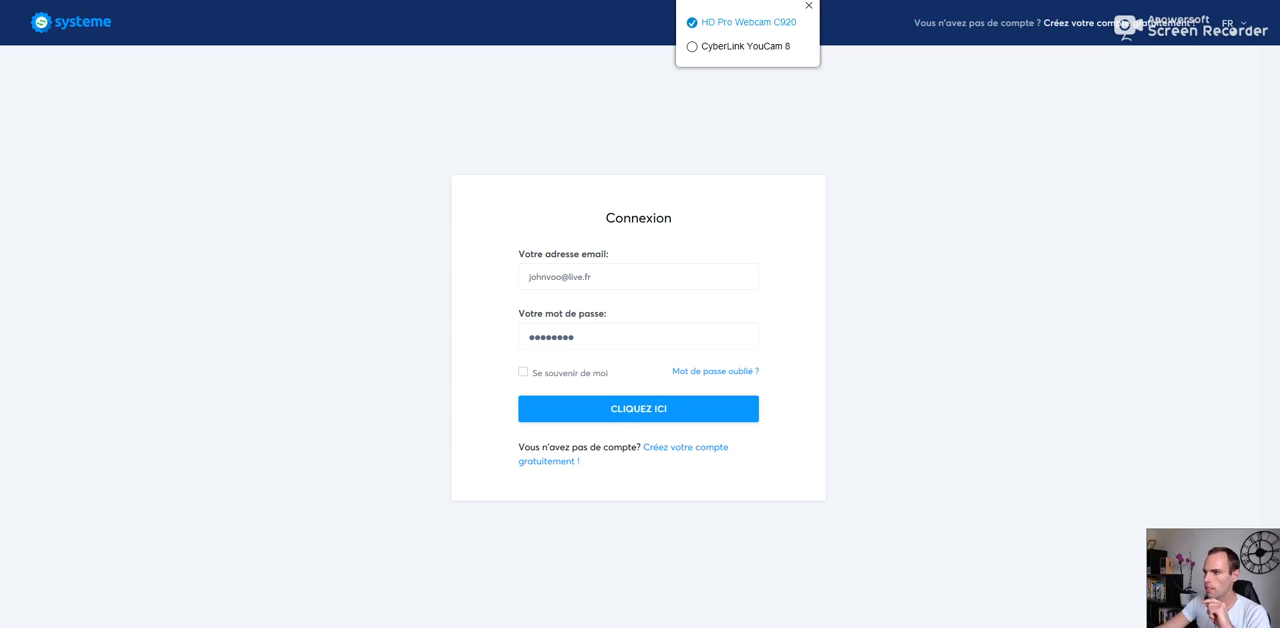
Step: Log in to the systeme.io account with the prefilled credentials and decline saving the password in the browser
click(808, 7)
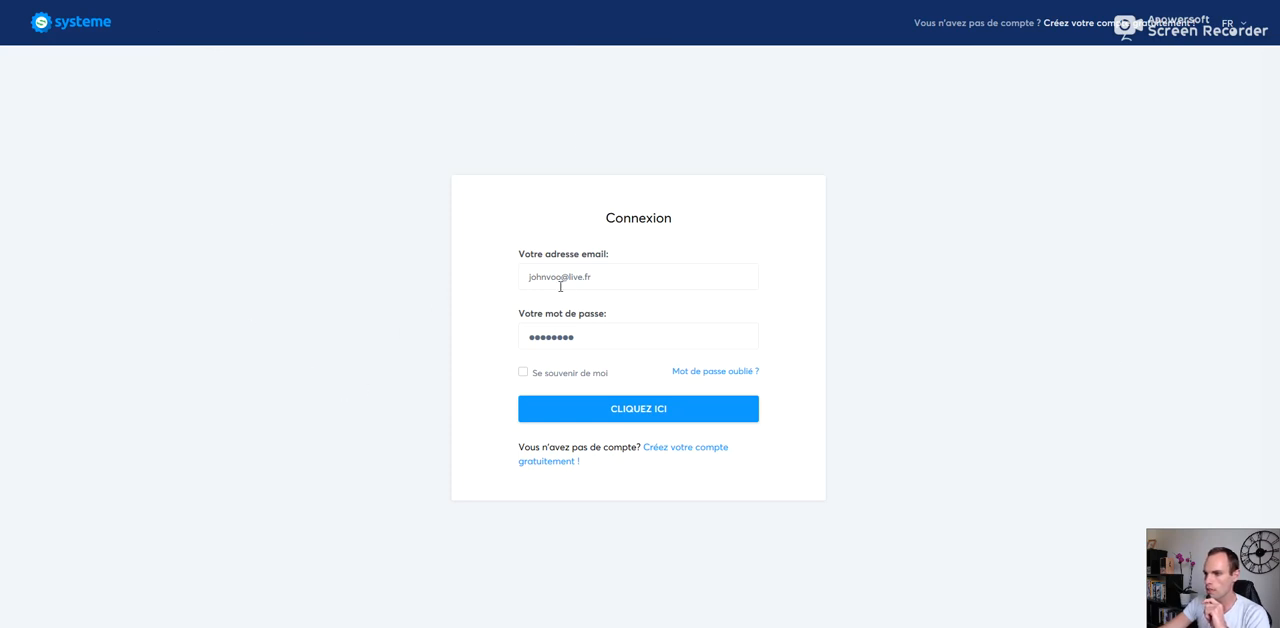
click(611, 412)
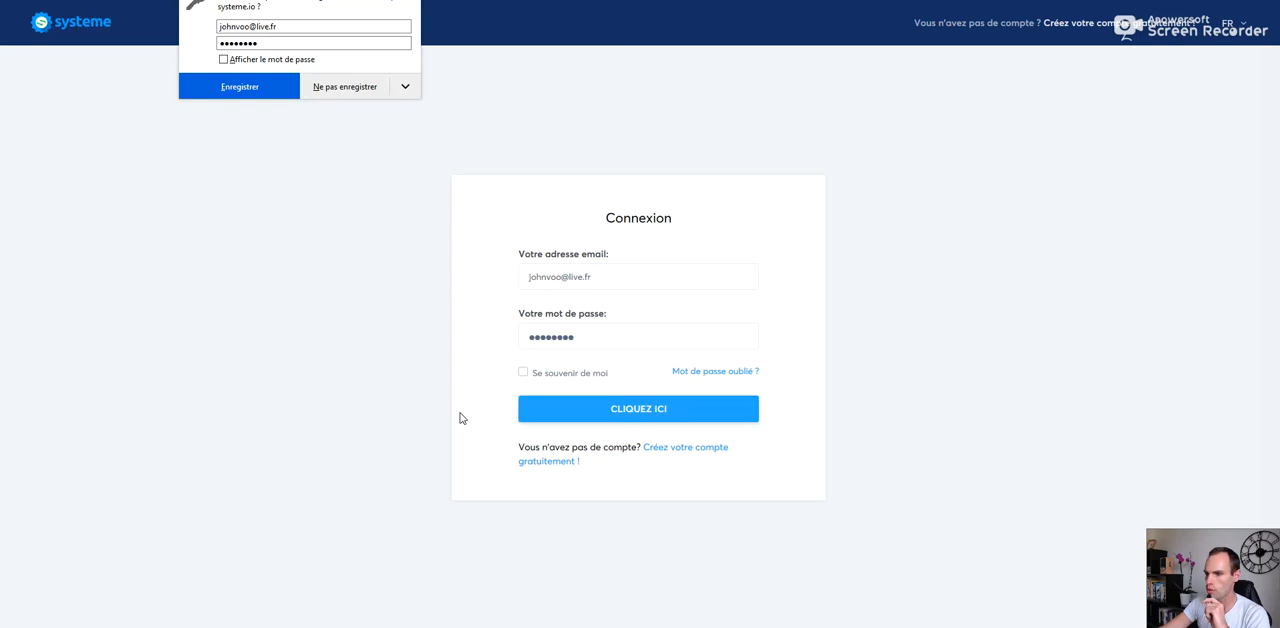
click(335, 88)
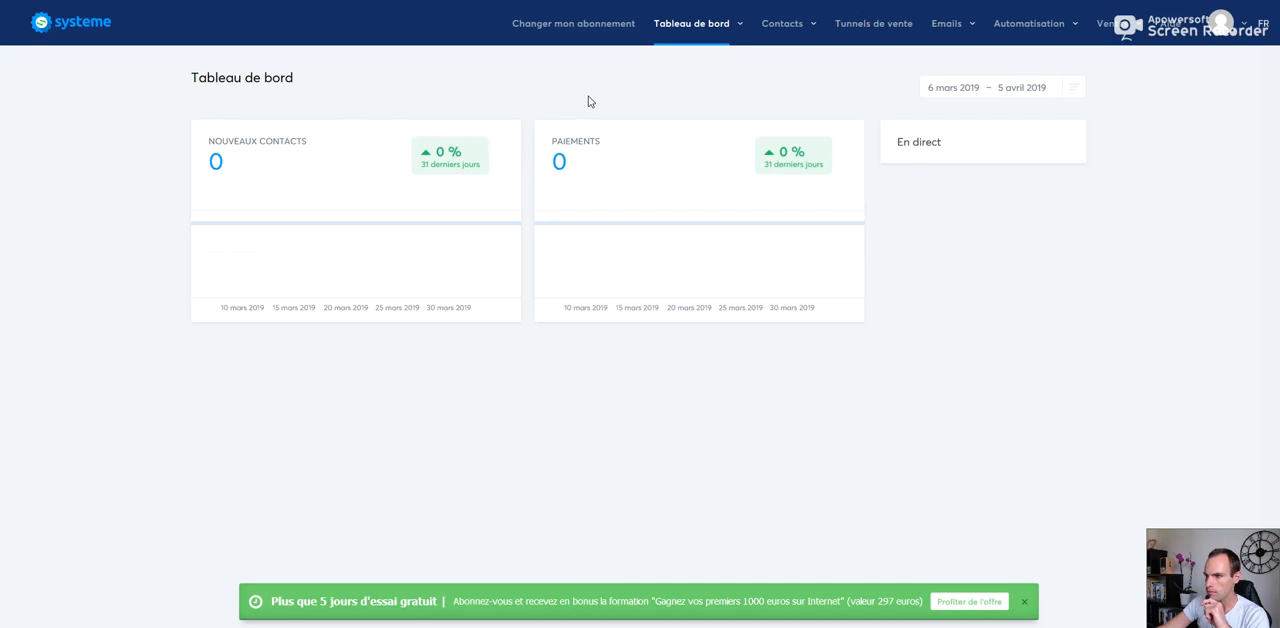
Step: Open the subscription plans page and examine the contact, member site, webinar and domain limits of the Startup and Webinar plans
mouse_move(780, 45)
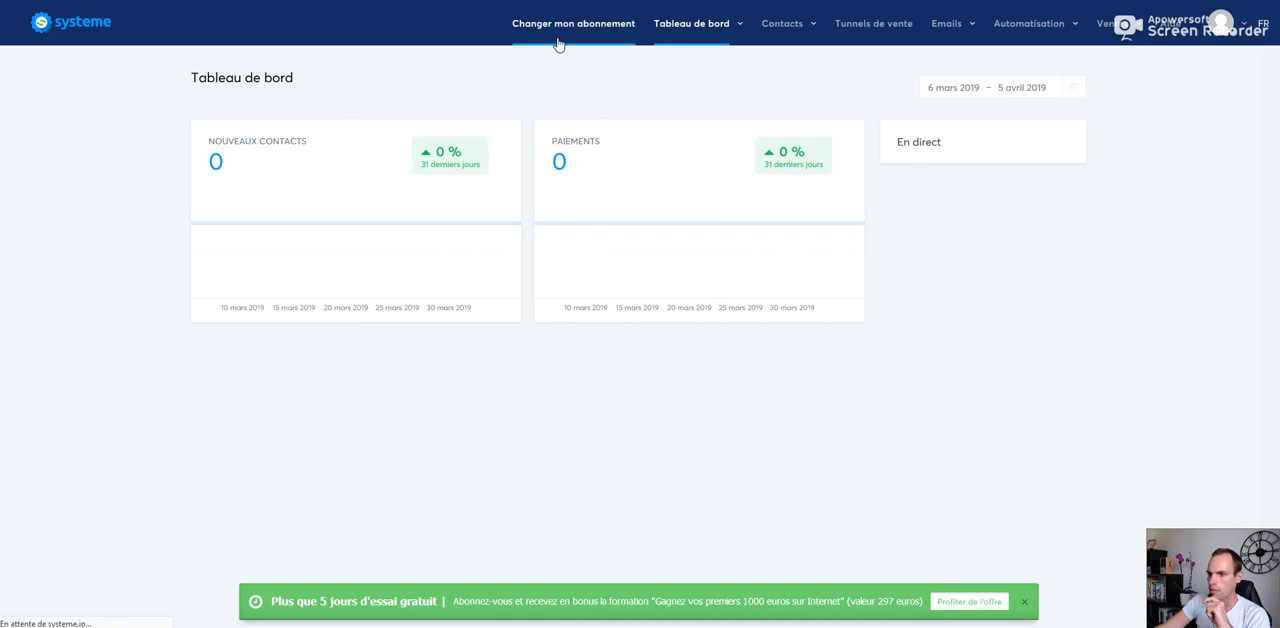
click(557, 43)
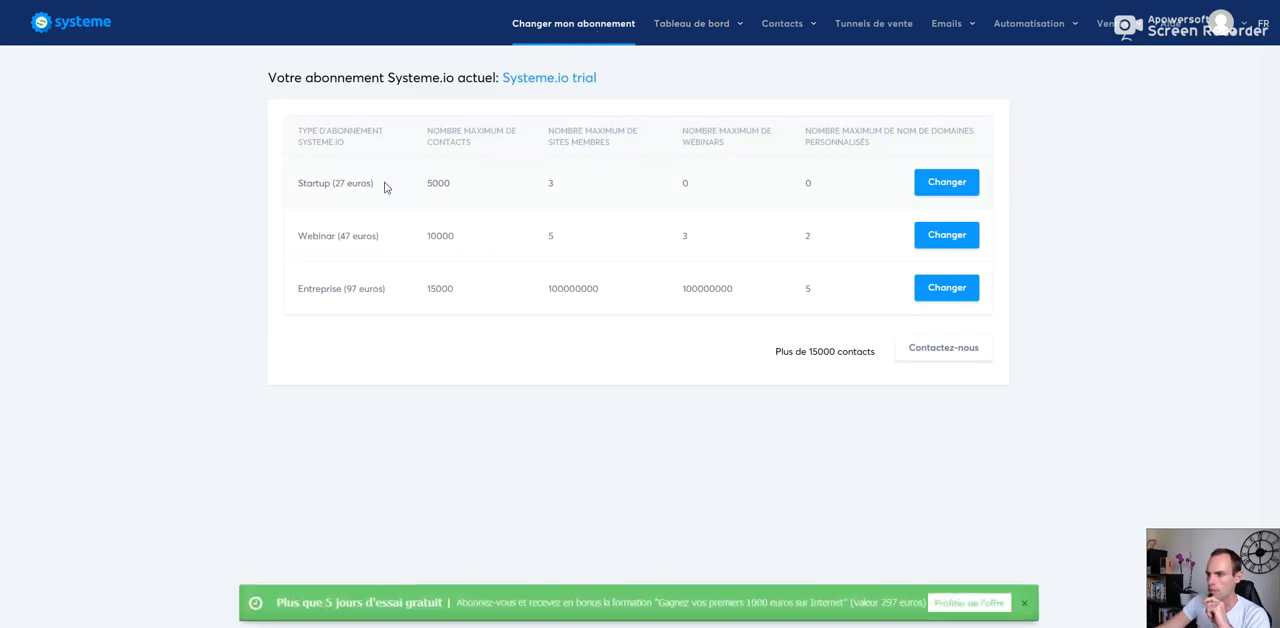
drag(305, 184, 826, 193)
click(292, 172)
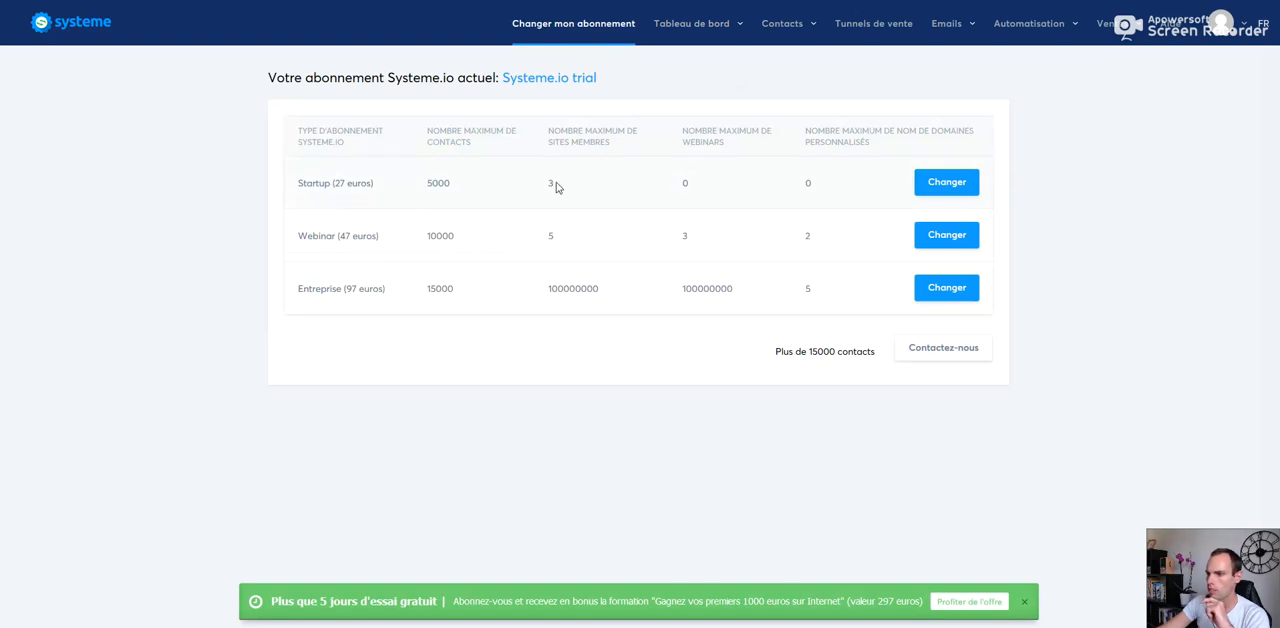
drag(682, 182, 700, 185)
drag(305, 242, 410, 248)
click(365, 243)
drag(692, 242, 681, 240)
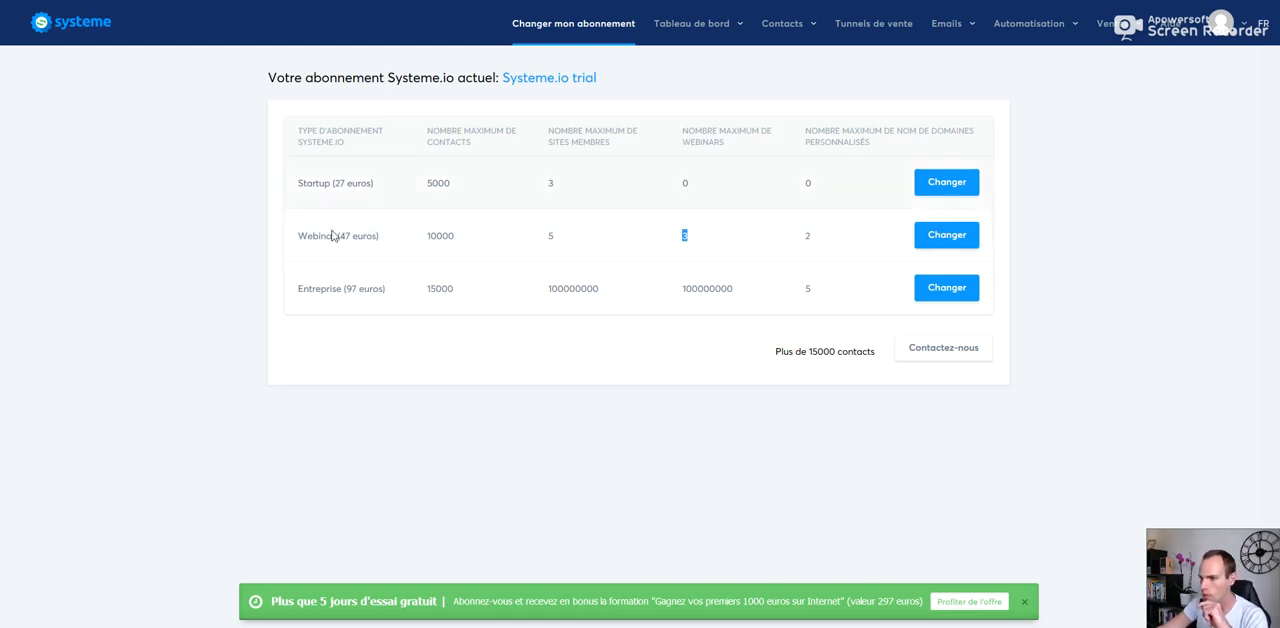
Step: Examine the limits of the Entreprise plan and the contact option for more than 15000 contacts
drag(303, 286, 810, 290)
click(630, 350)
double_click(436, 289)
click(506, 306)
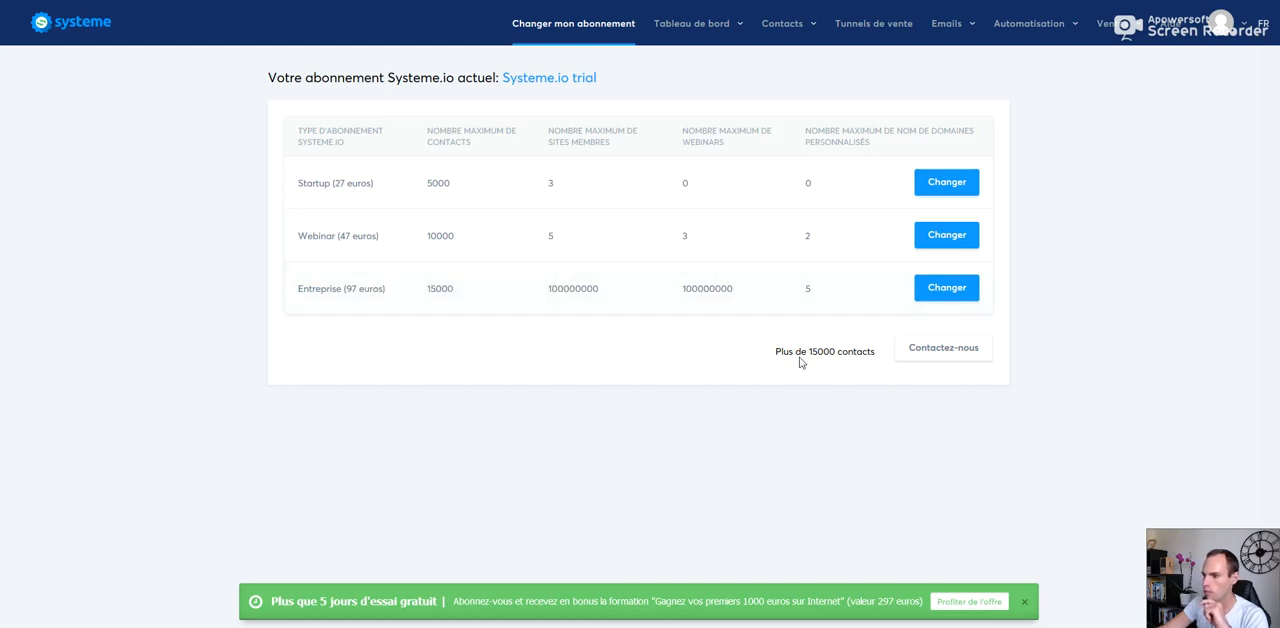
drag(766, 354, 991, 353)
click(991, 353)
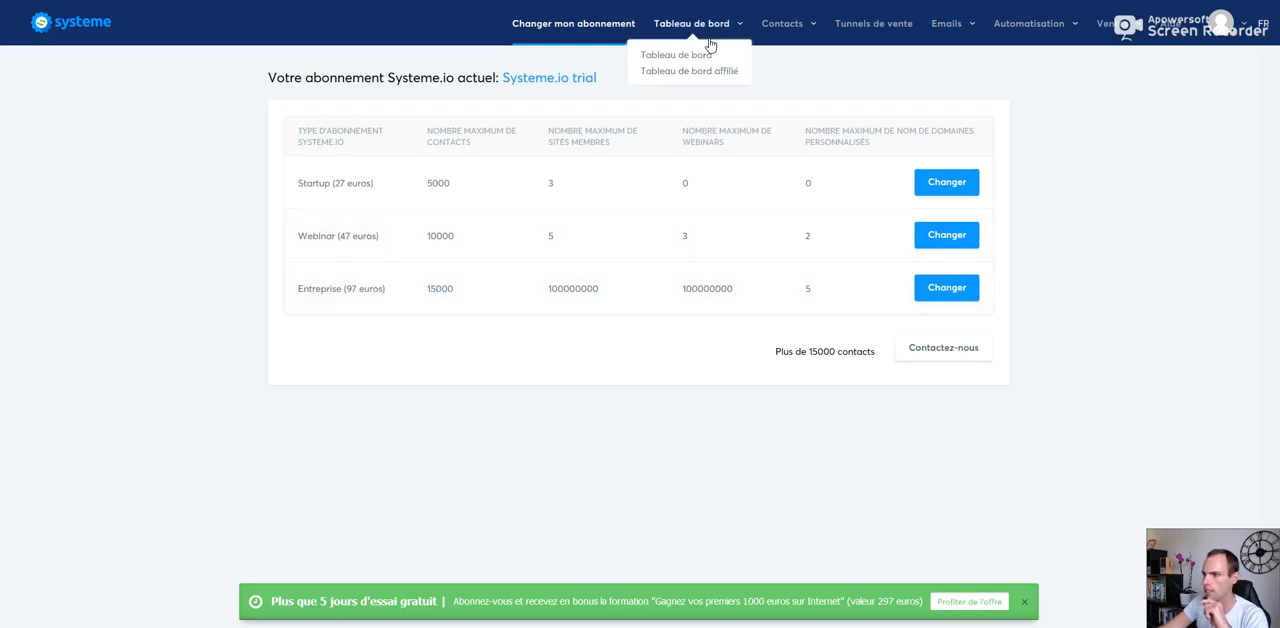
Step: View the contacts list and the tag management page
mouse_move(779, 32)
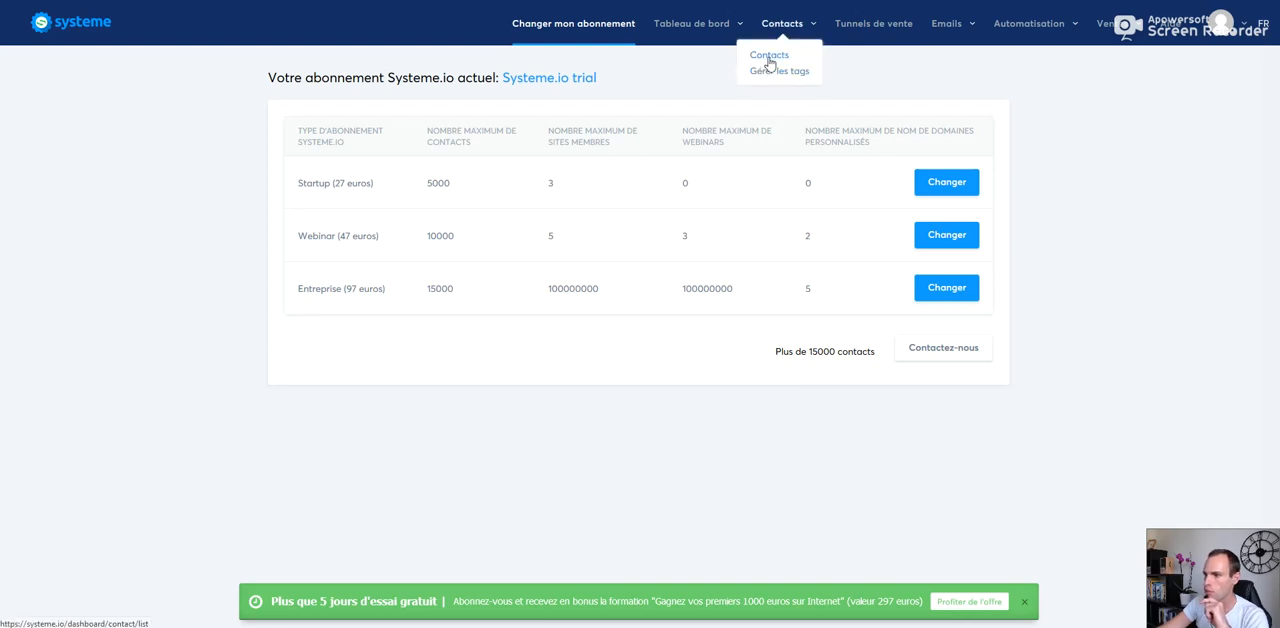
click(765, 56)
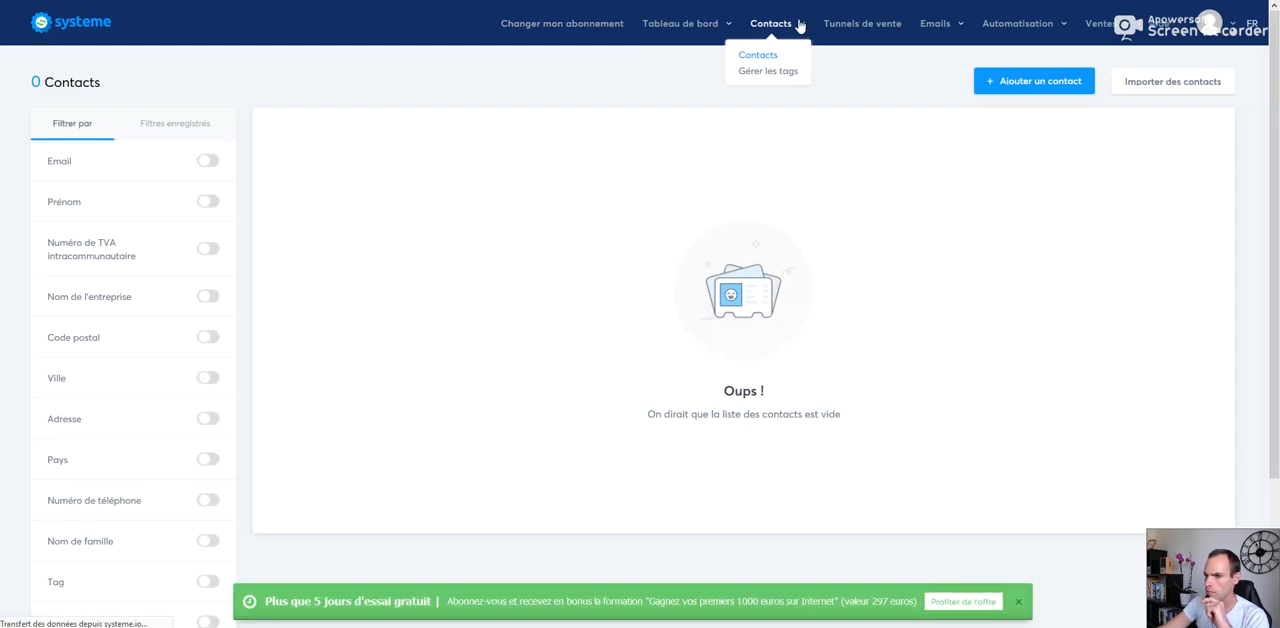
click(768, 71)
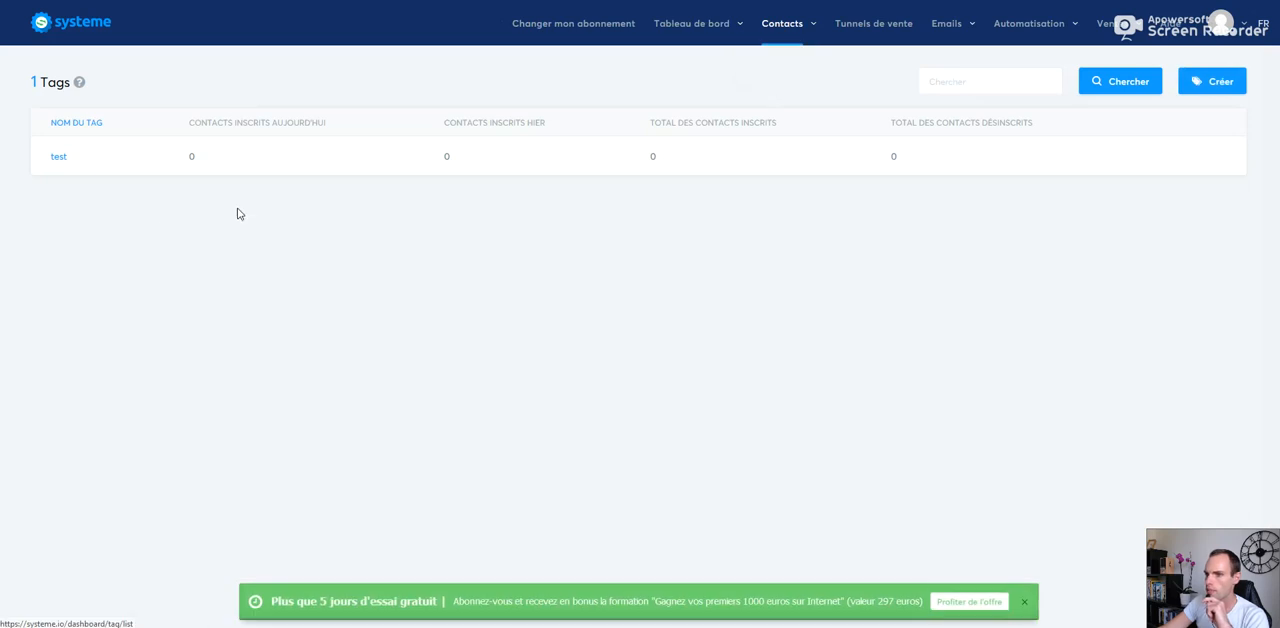
Step: Open the form for creating a new tag and close it without saving
mouse_move(771, 51)
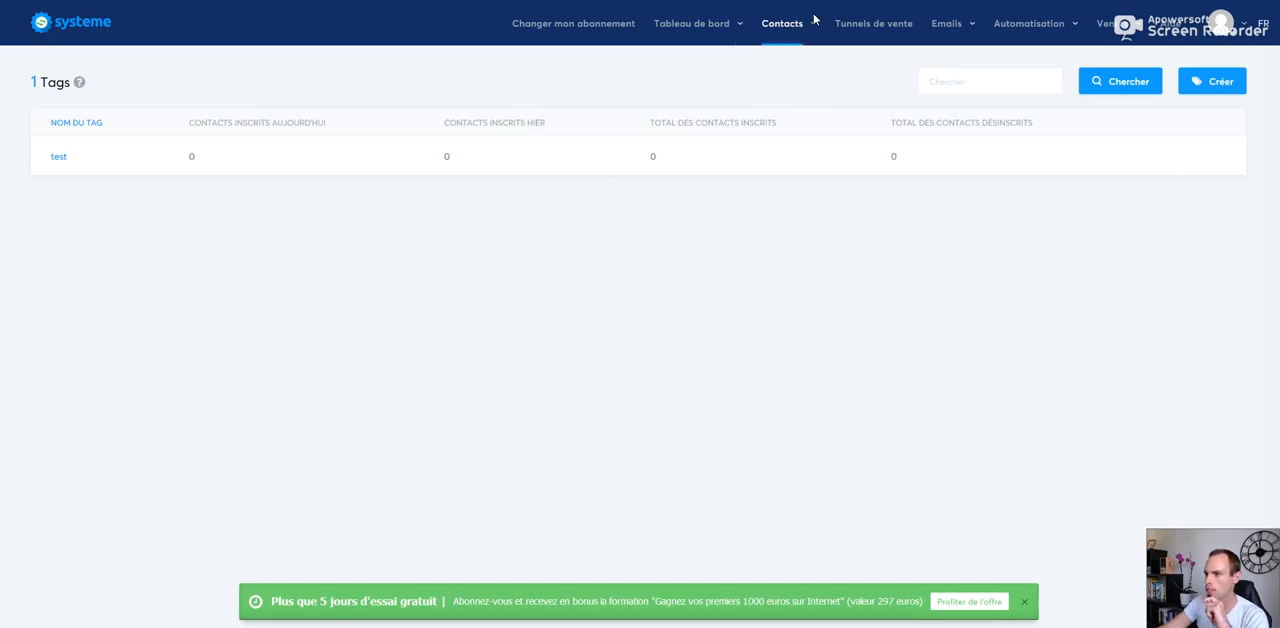
mouse_move(946, 35)
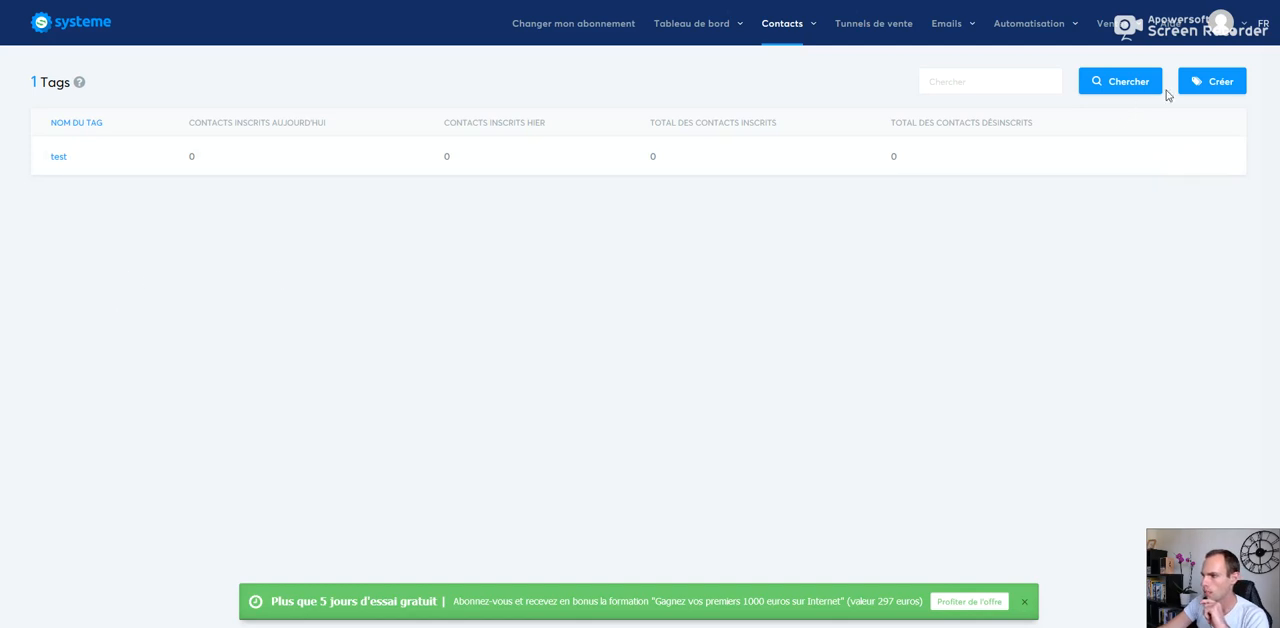
click(1213, 83)
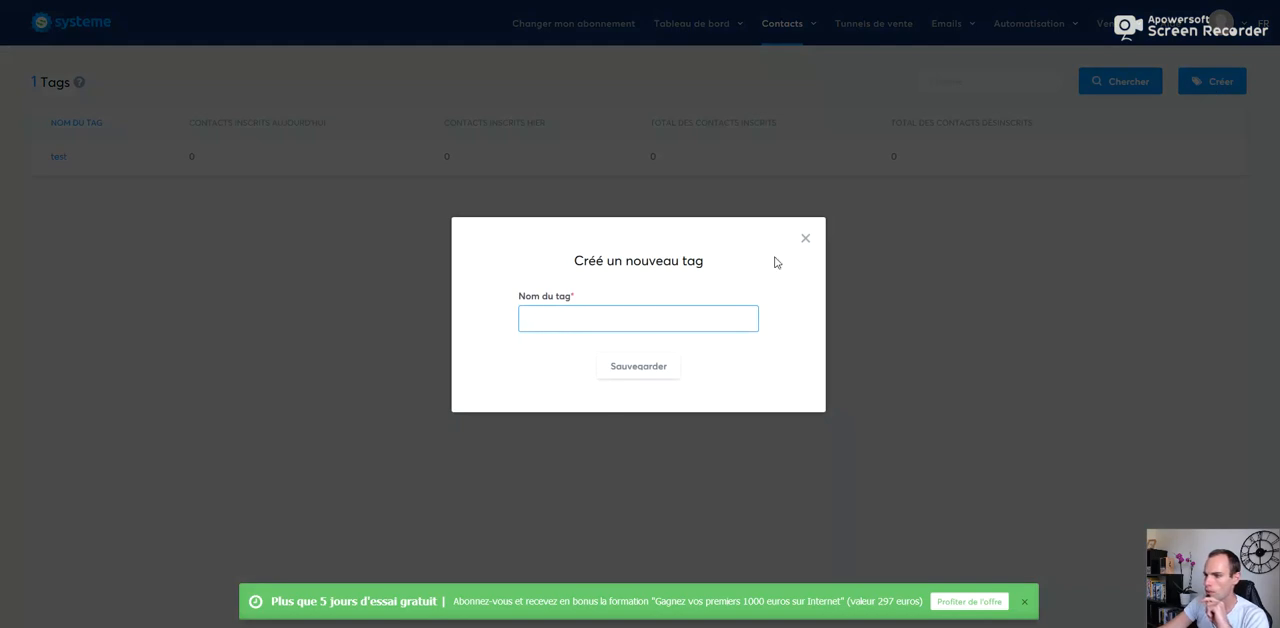
click(805, 238)
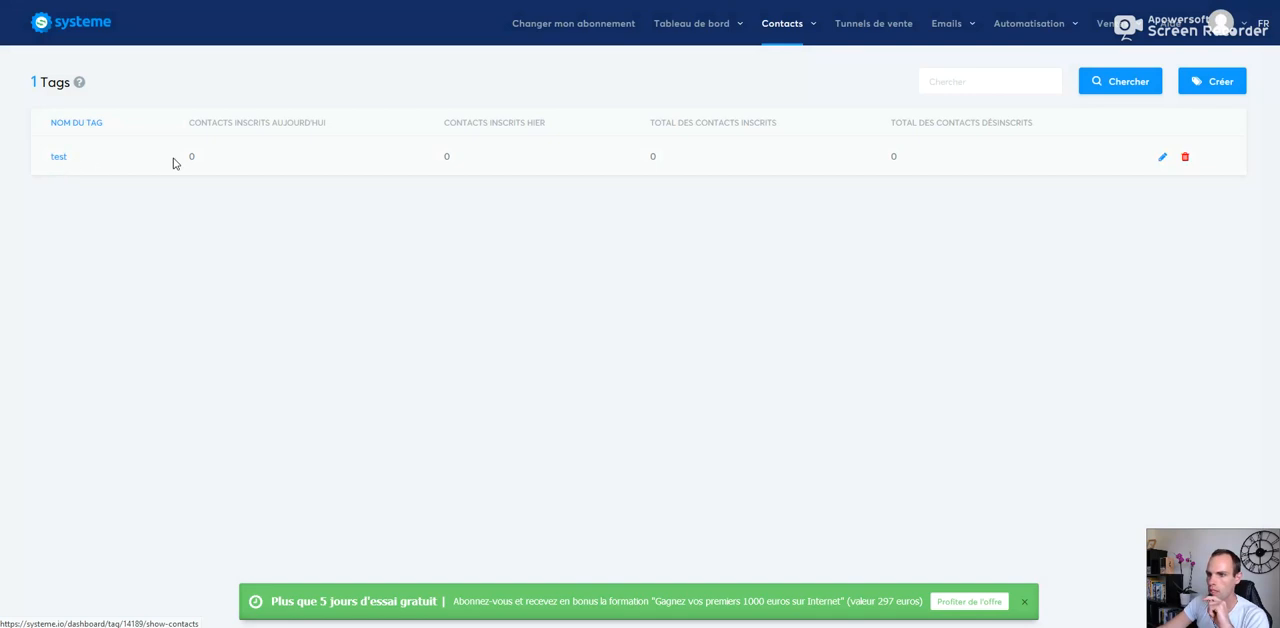
Step: View the contacts carrying the tag "test" and open the form for adding a contact
click(54, 158)
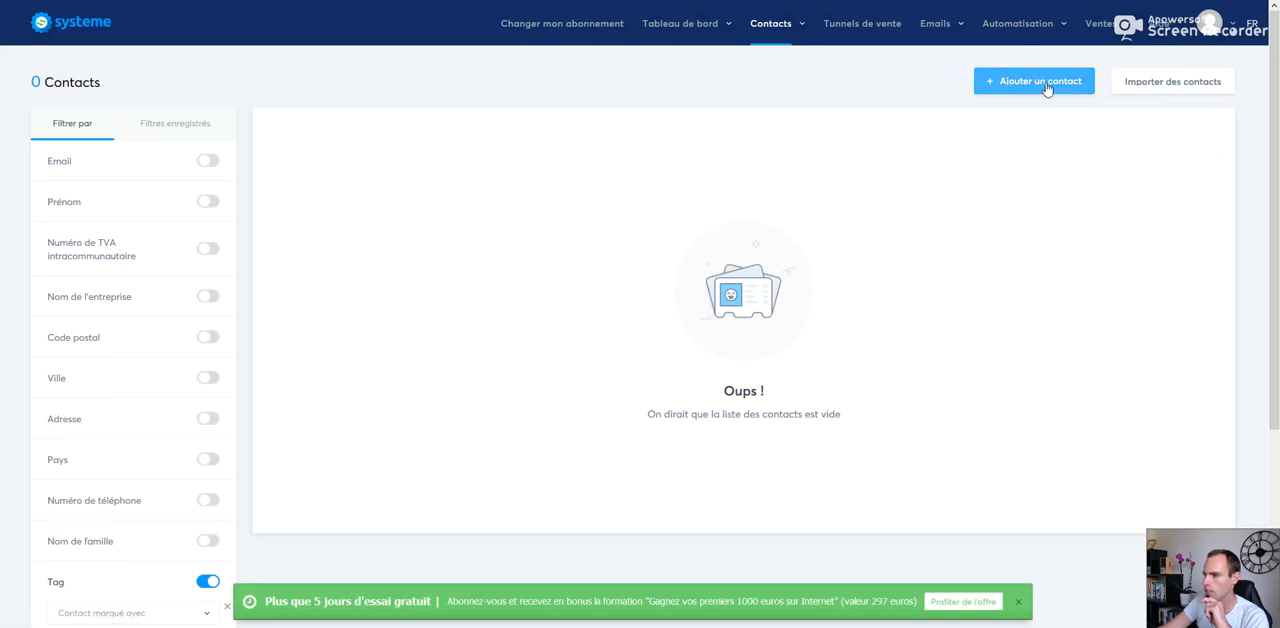
click(1015, 90)
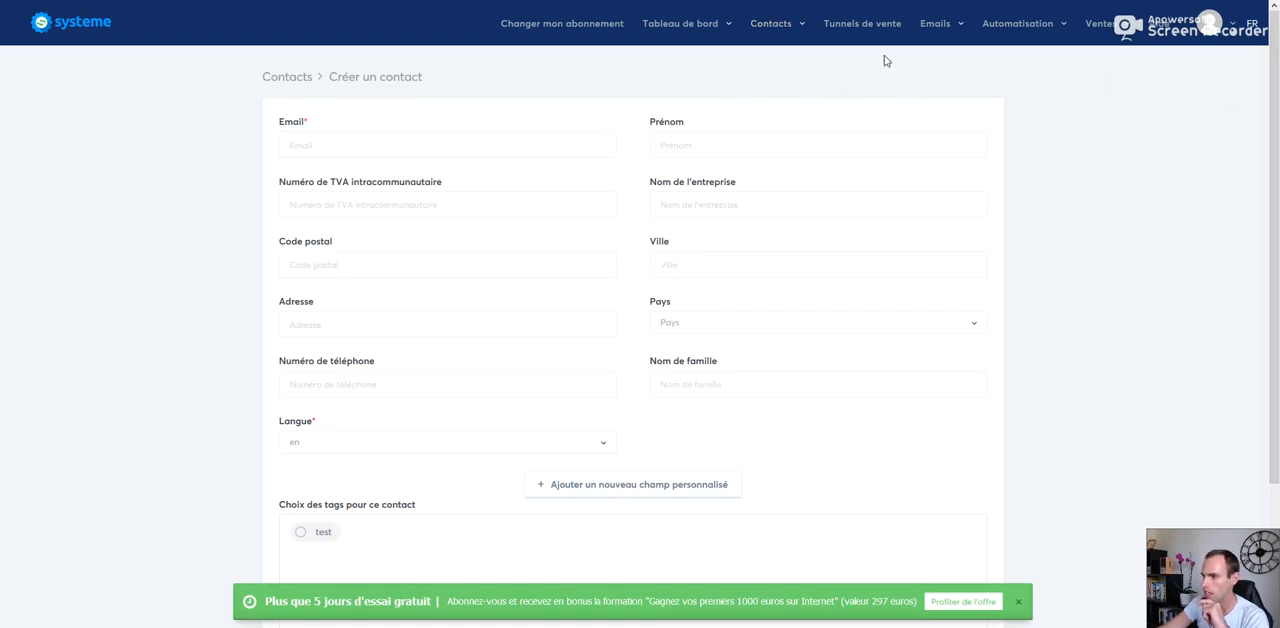
Step: Create a new sales funnel named "test" of the type Tunnel personnalisé
click(856, 35)
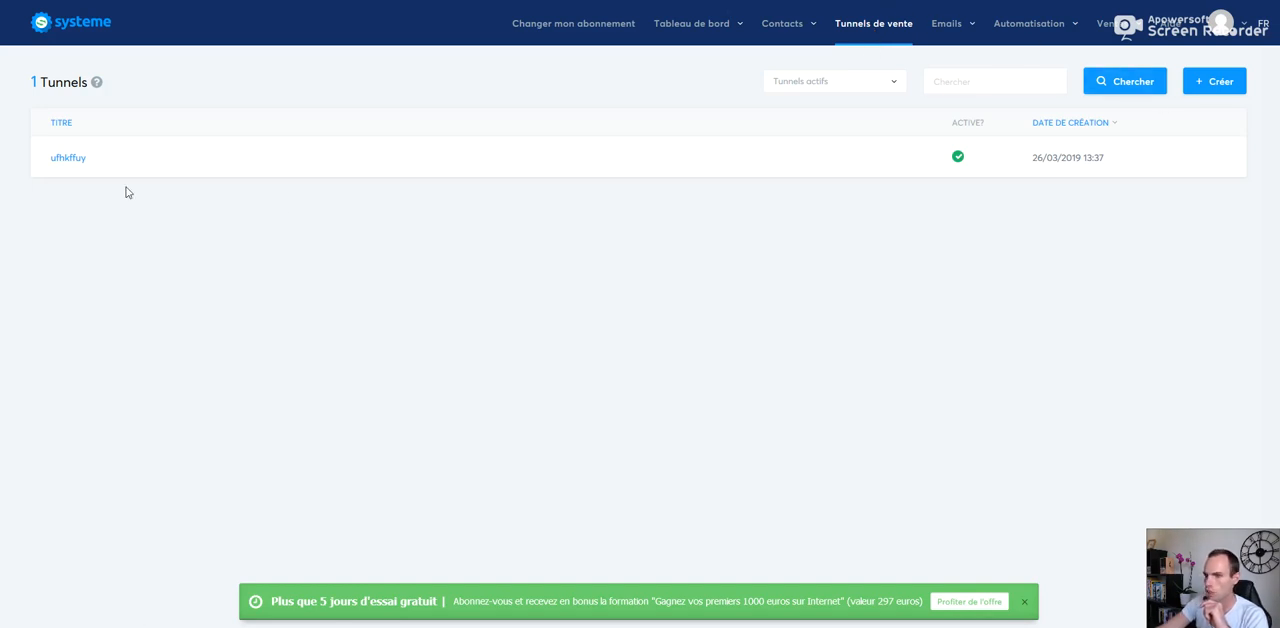
click(1205, 82)
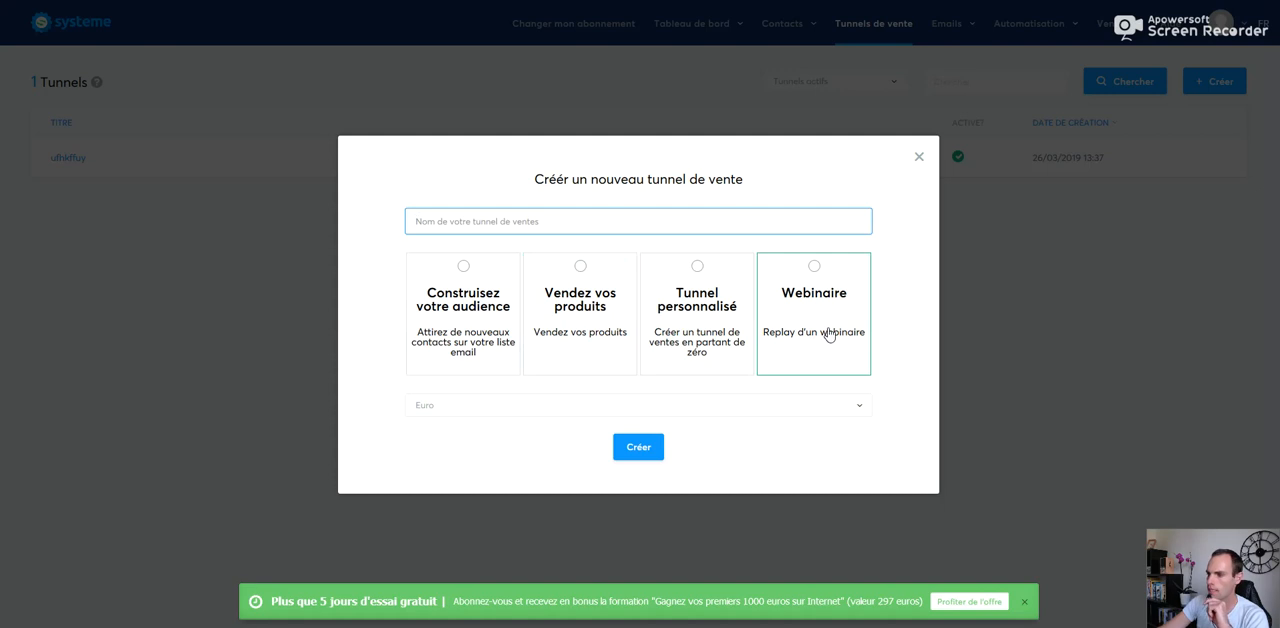
click(531, 222)
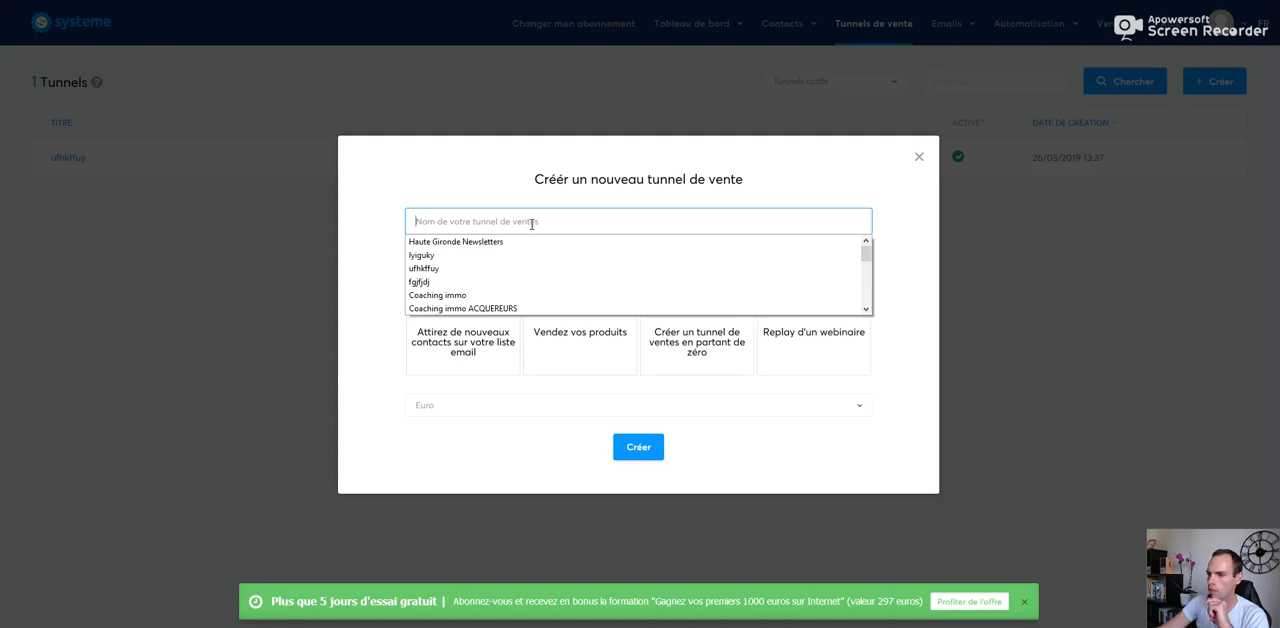
text(test)
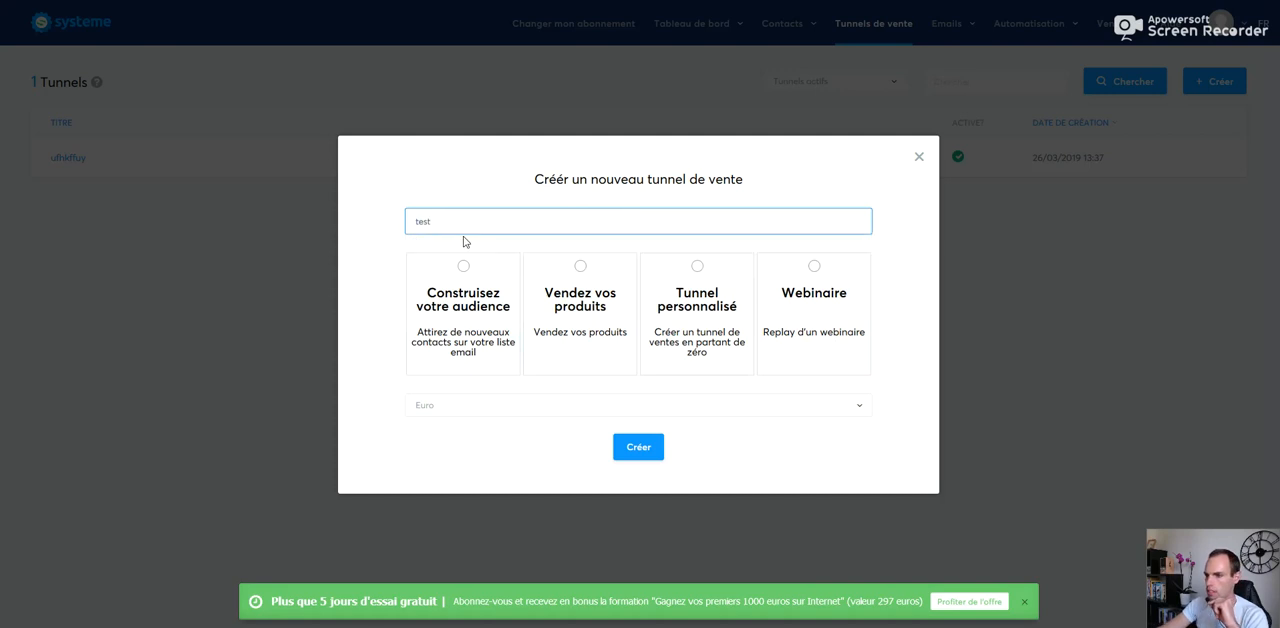
click(705, 277)
click(648, 449)
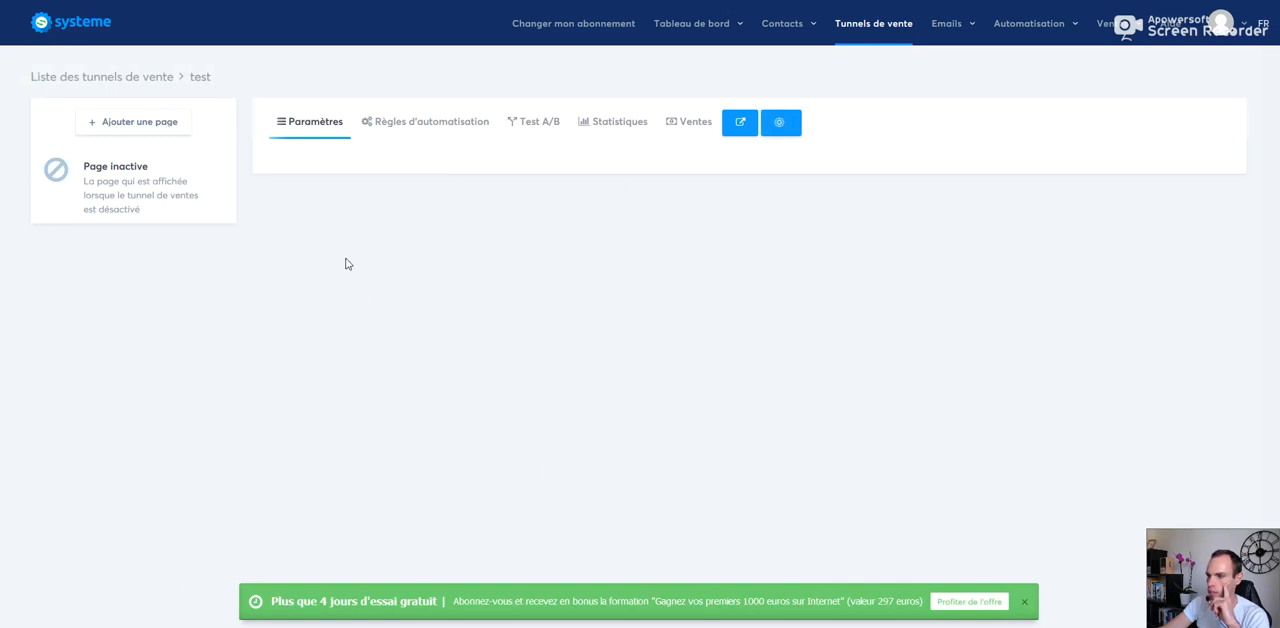
Step: View the funnel's automation rules and A/B test sections and return to its settings
click(424, 130)
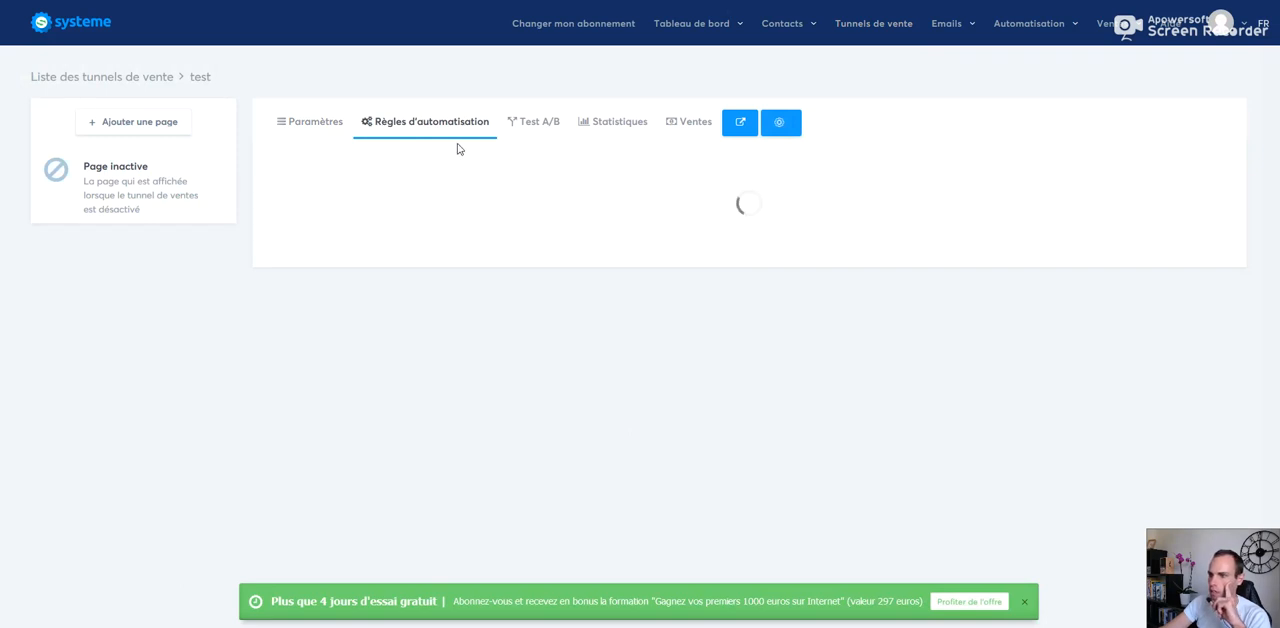
click(538, 126)
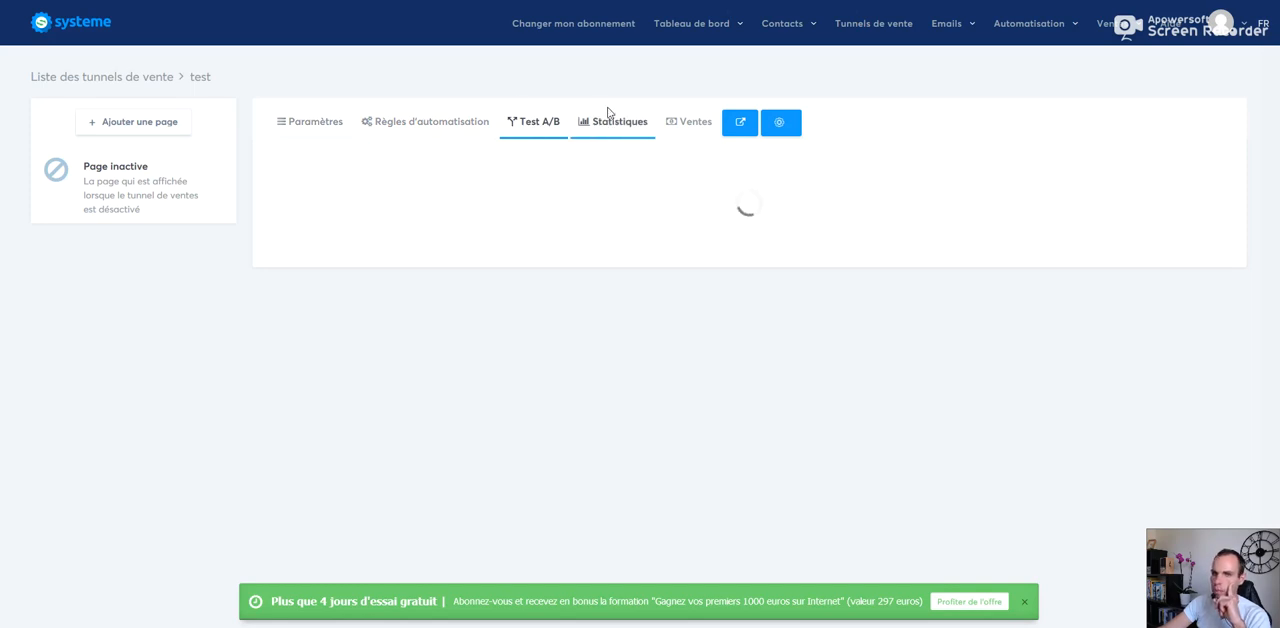
click(337, 133)
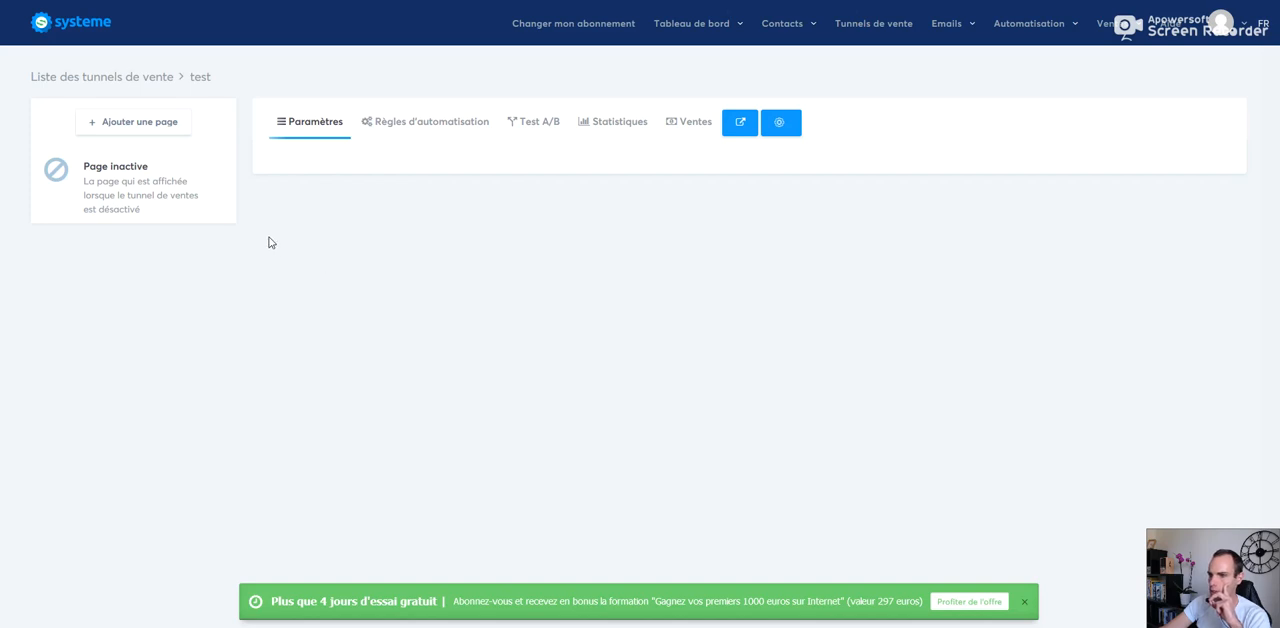
Step: Add a page named "Capture mail" of the type Page de capture to the test funnel
click(132, 127)
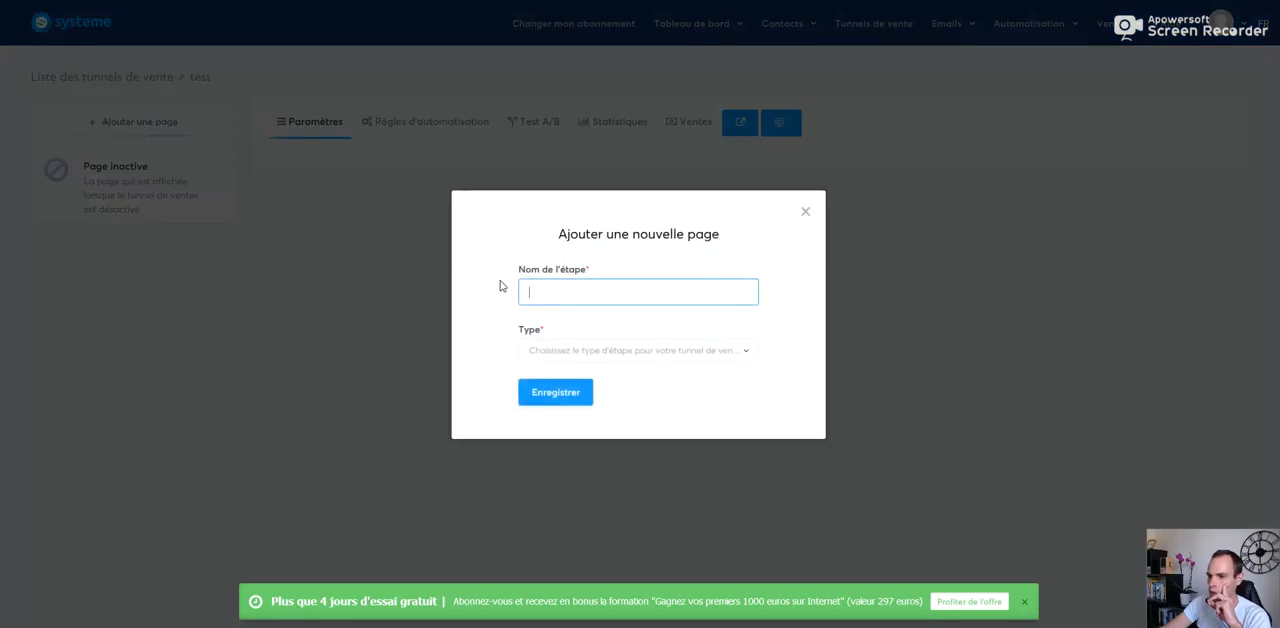
click(550, 293)
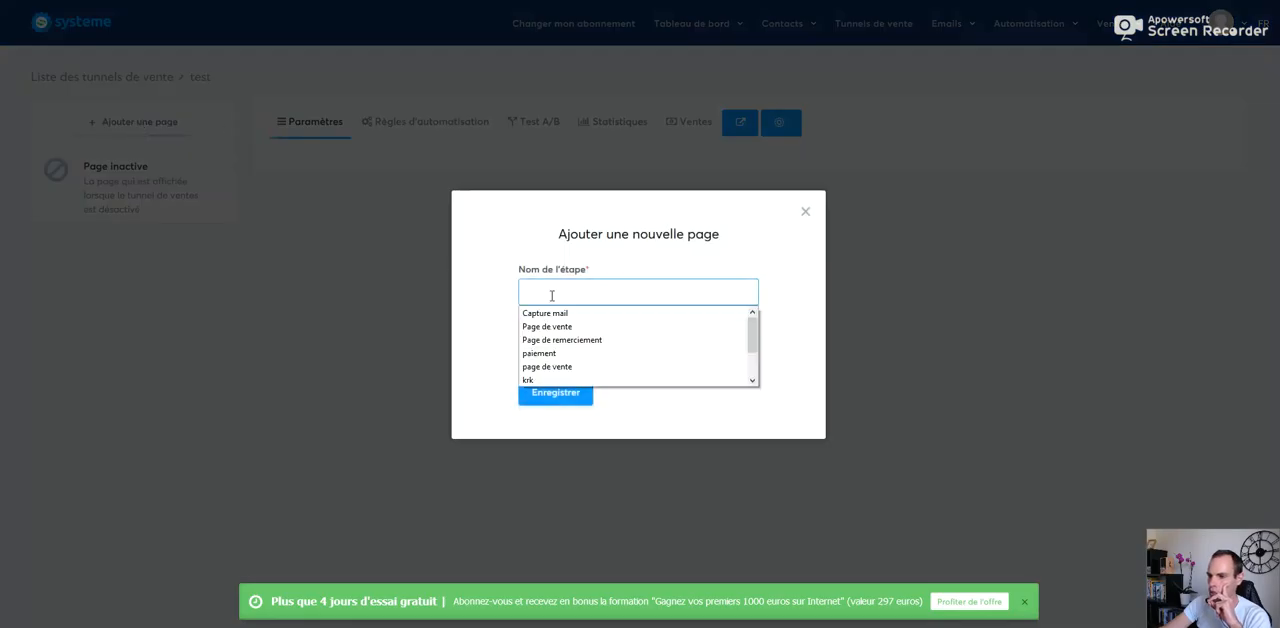
click(554, 314)
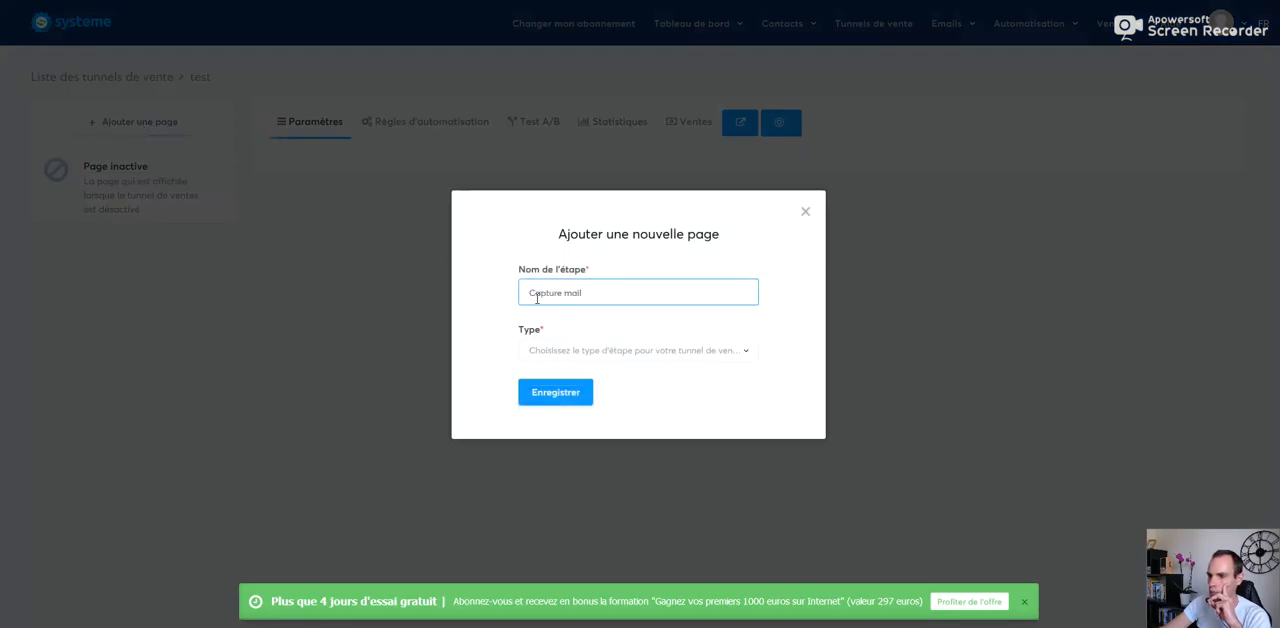
click(600, 358)
mouse_move(751, 416)
mouse_down()
mouse_move(752, 502)
mouse_move(754, 424)
mouse_up()
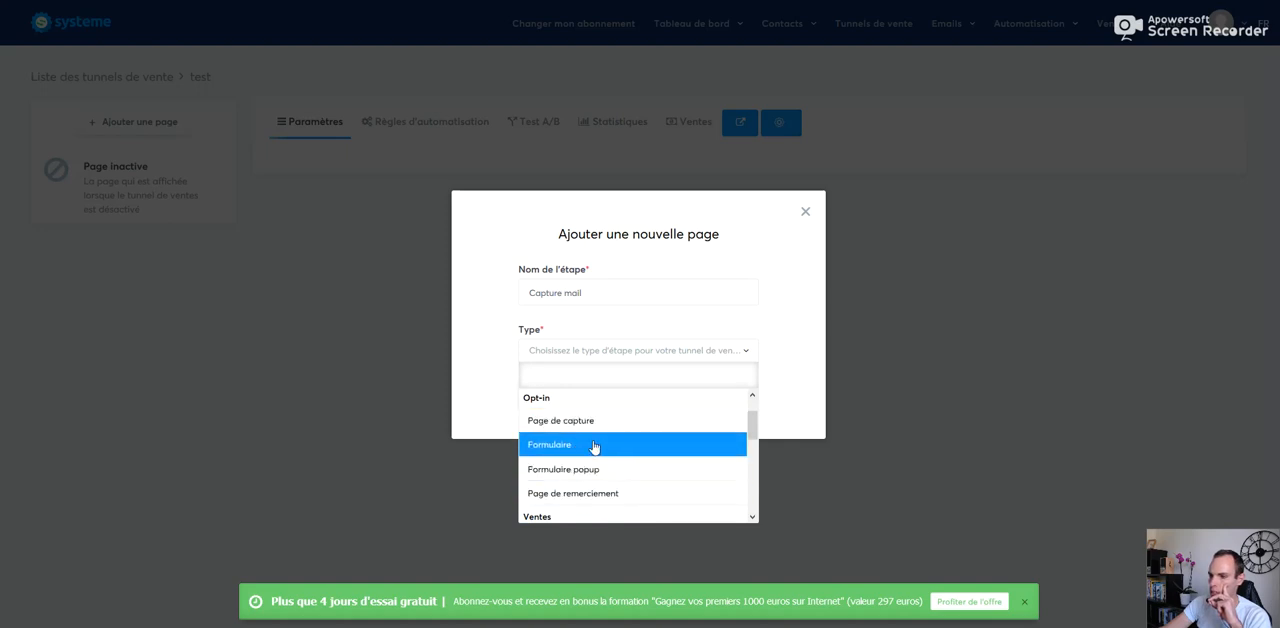
click(558, 422)
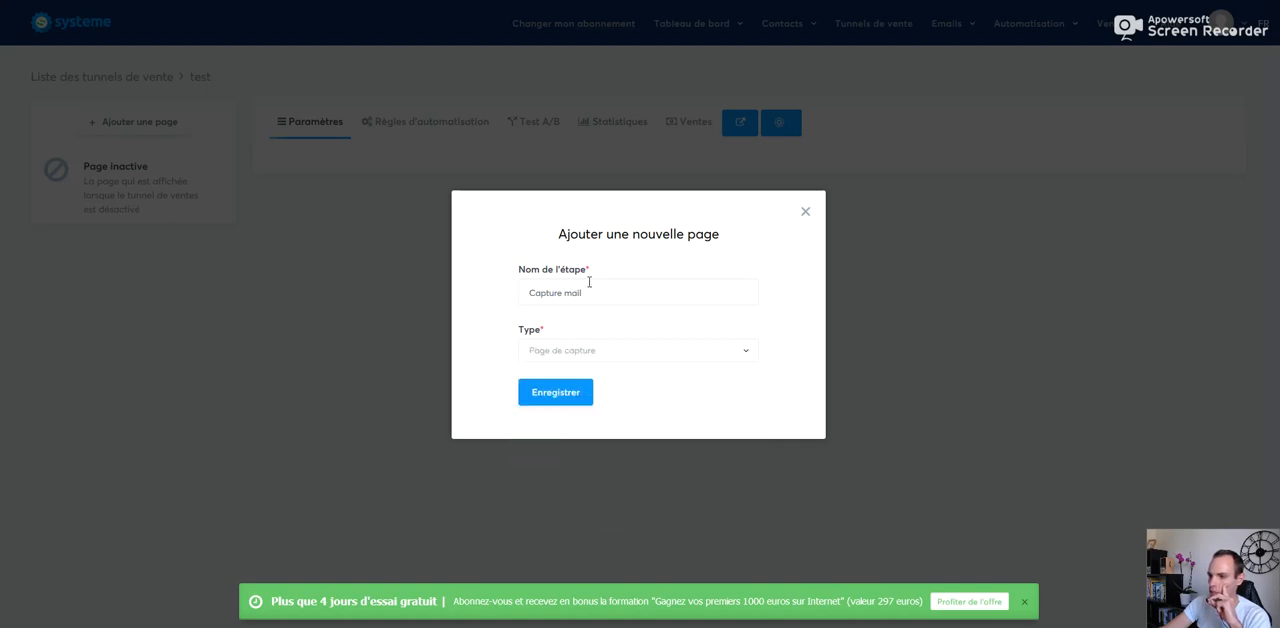
click(568, 391)
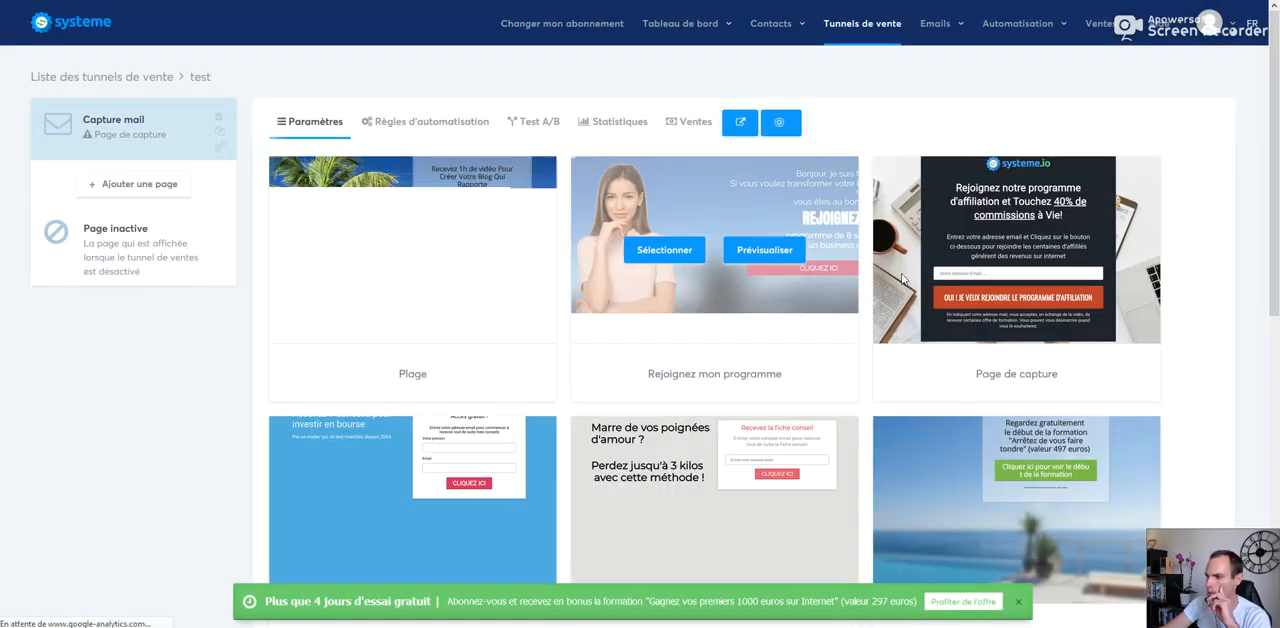
Step: Apply the affiliate-programme "Page de capture" template with the dark central block to the Capture mail page and open it in the page editor
scroll(1276, 316, down, 4)
drag(1276, 316, 1277, 165)
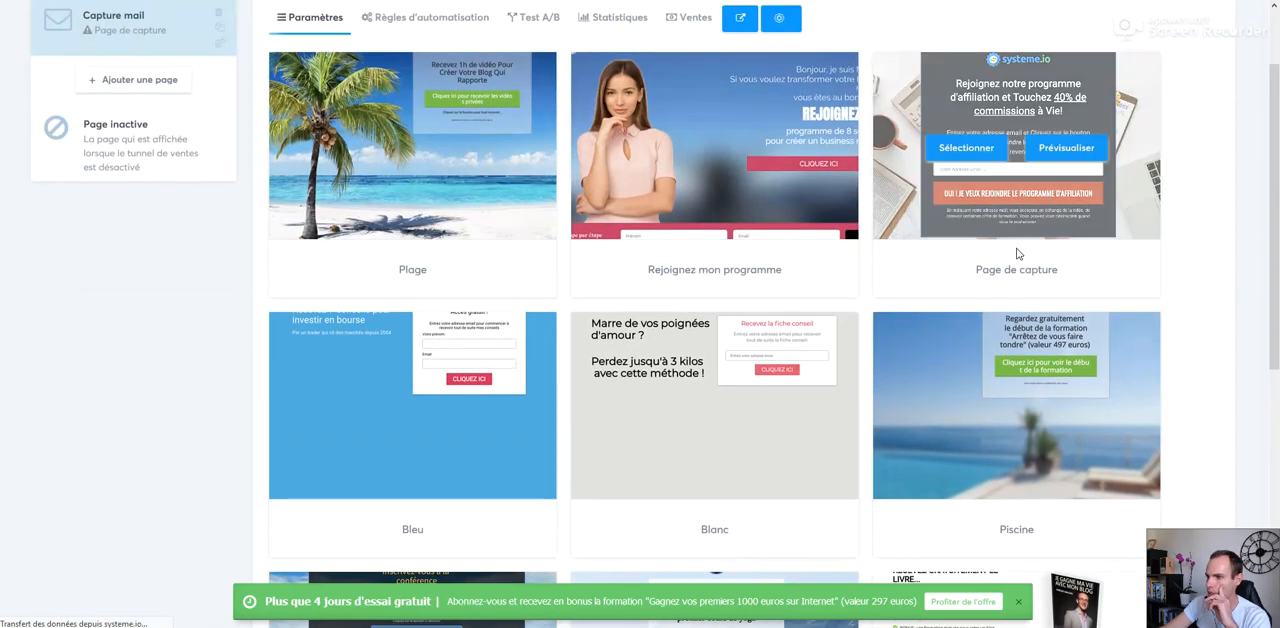
mouse_move(913, 477)
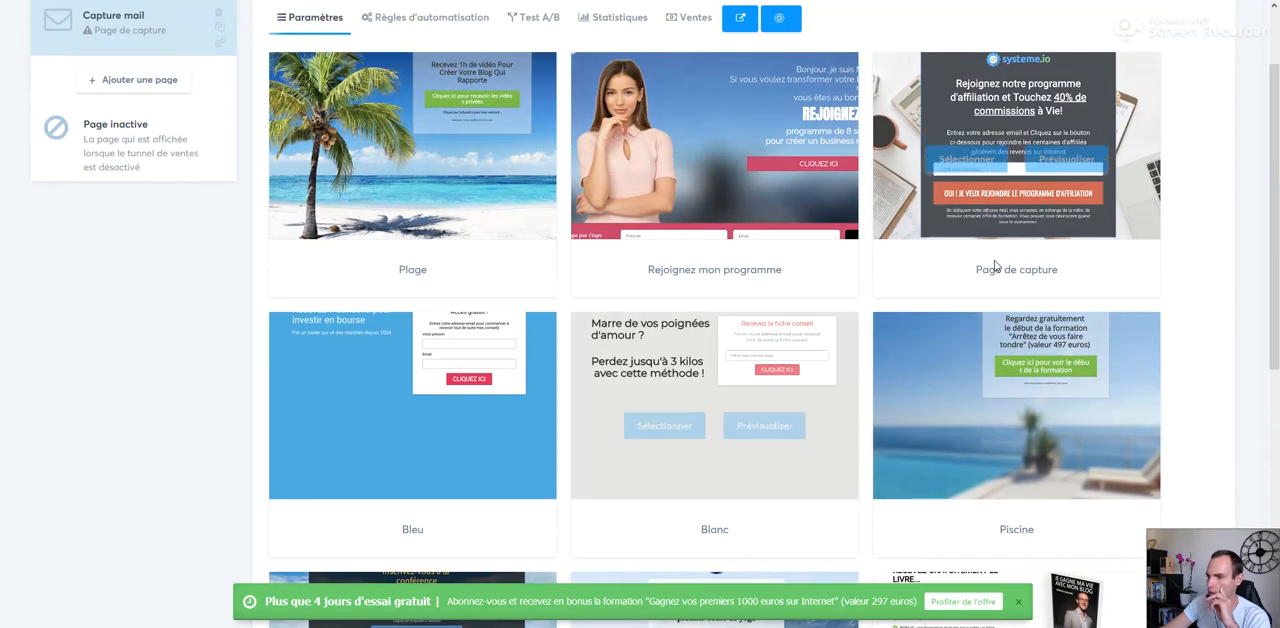
drag(1277, 137, 1277, 418)
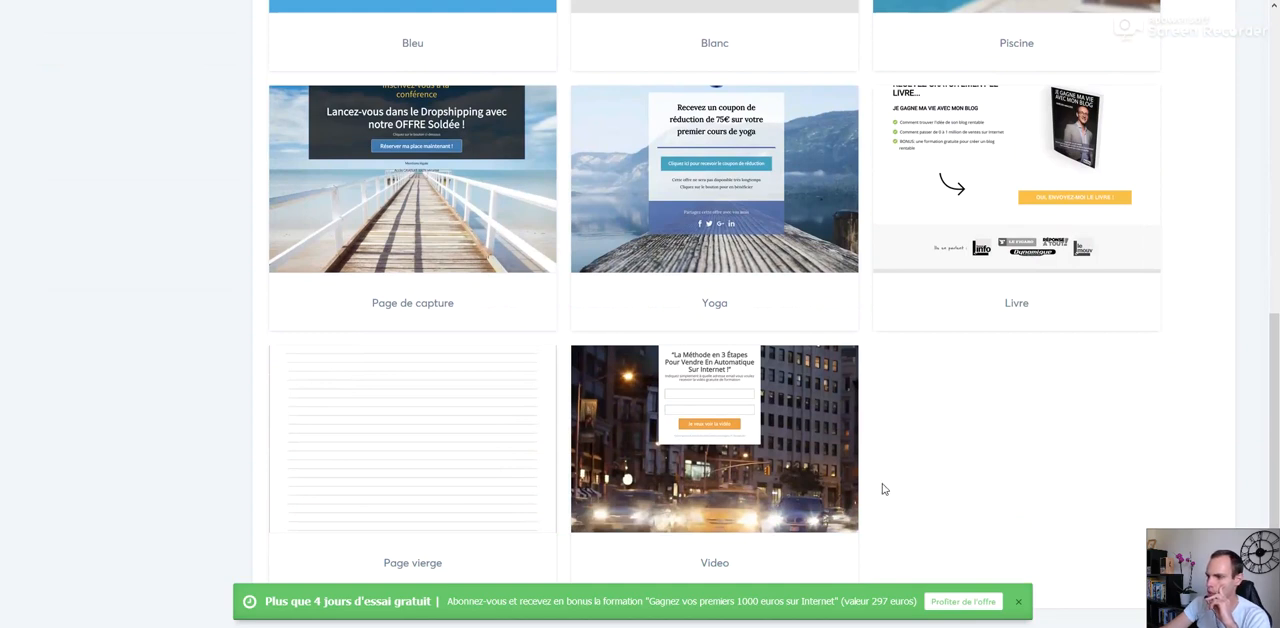
mouse_move(512, 232)
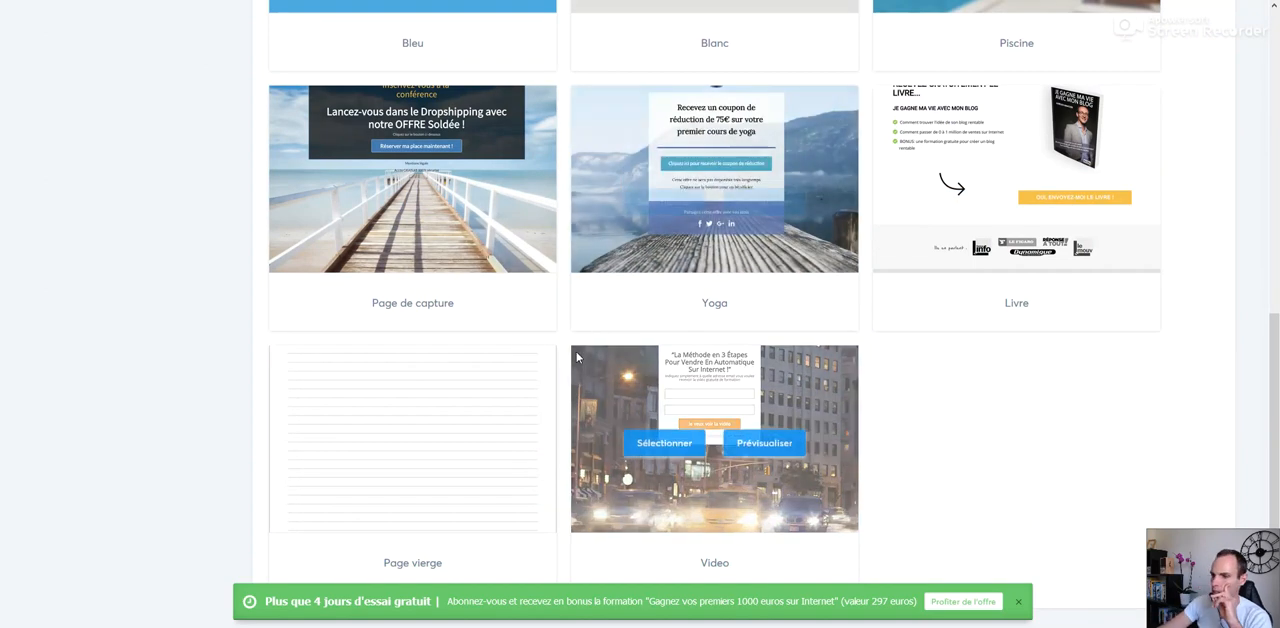
mouse_move(400, 500)
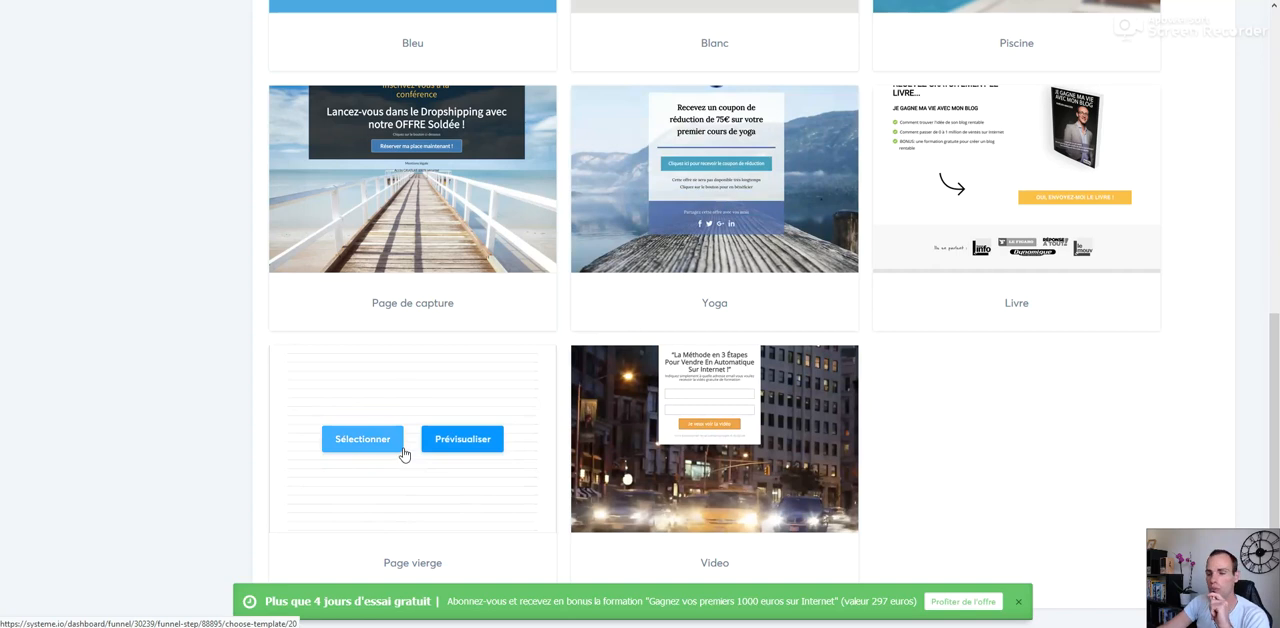
drag(1276, 397, 1276, 134)
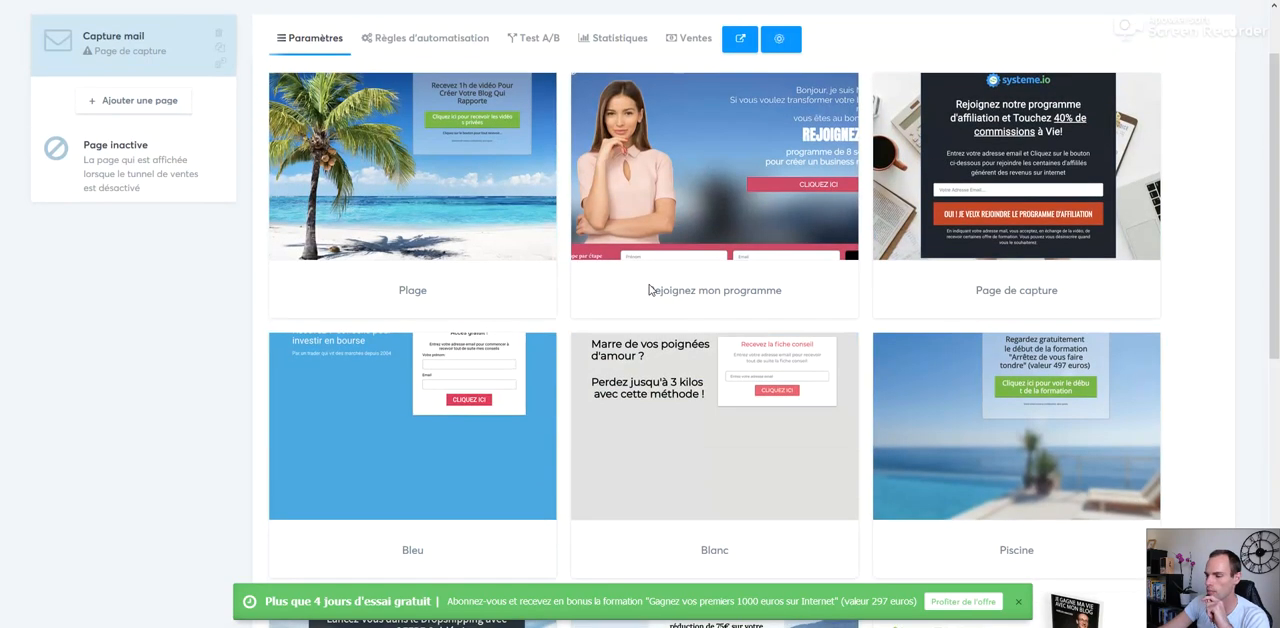
mouse_move(466, 200)
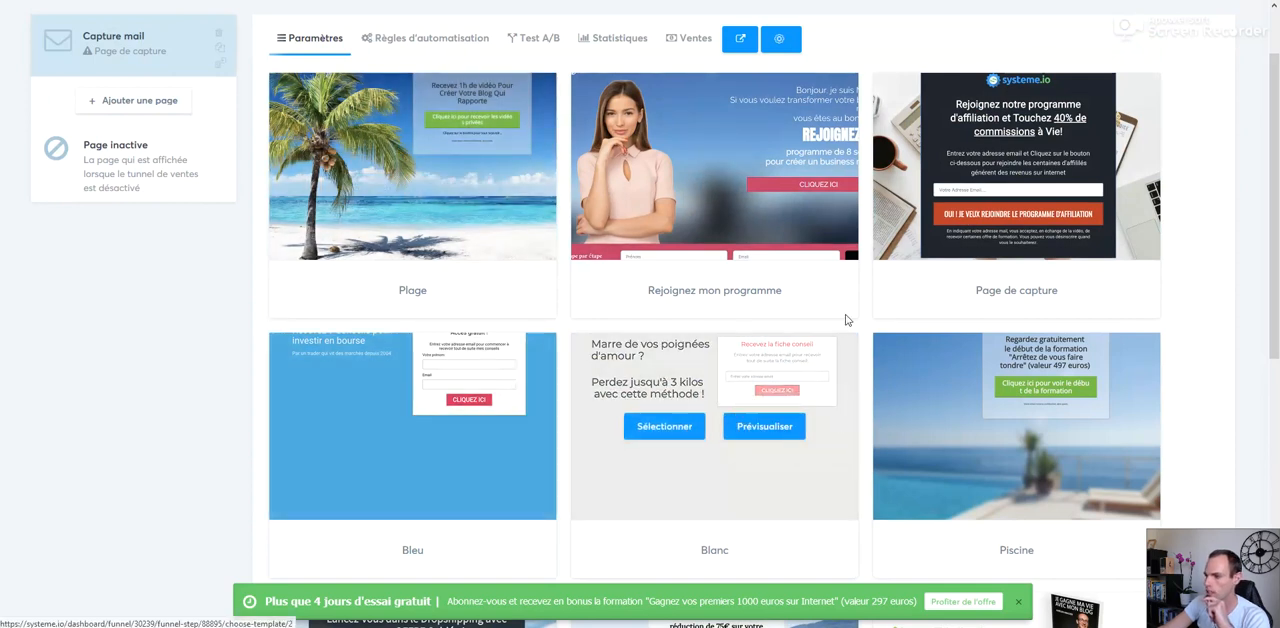
mouse_move(975, 183)
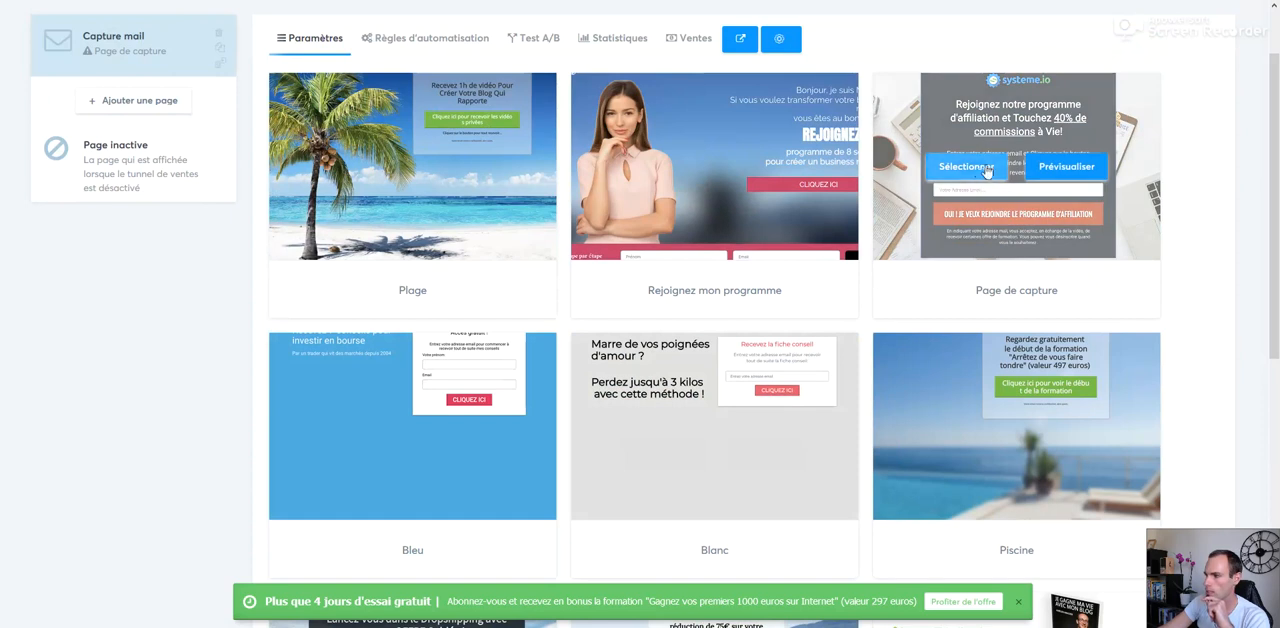
click(979, 170)
mouse_move(970, 174)
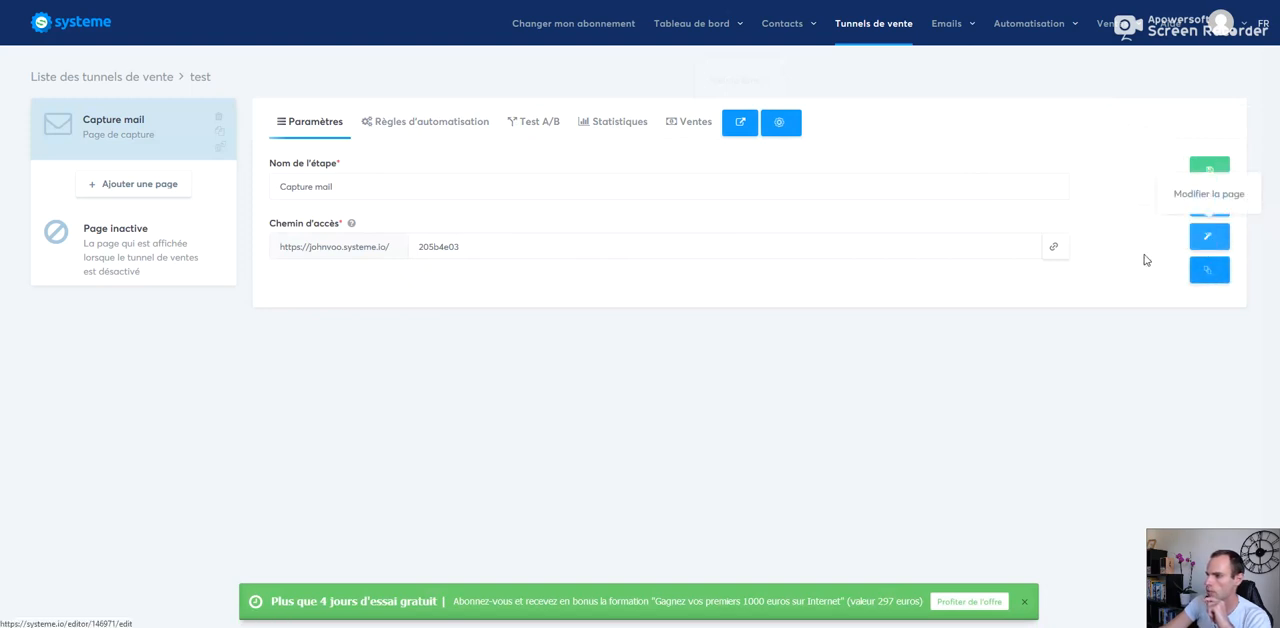
click(1208, 236)
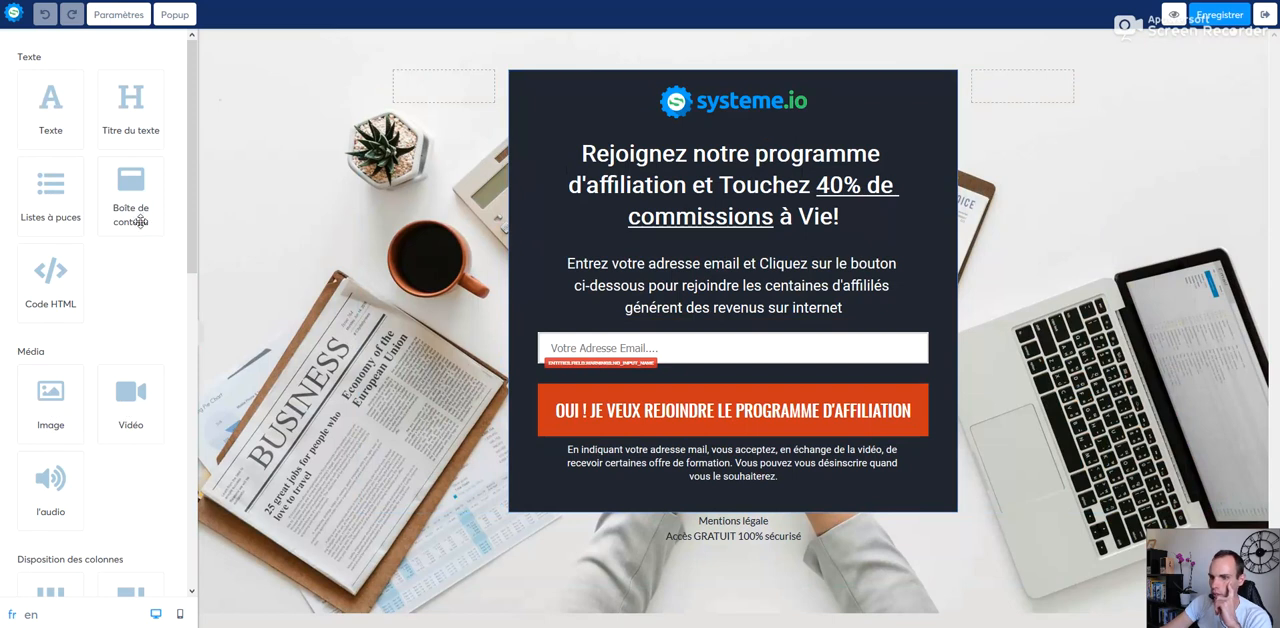
Step: Review the page elements available in the editor, from text and media to forms, social and countdown
drag(191, 178, 198, 315)
scroll(198, 315, down, 2)
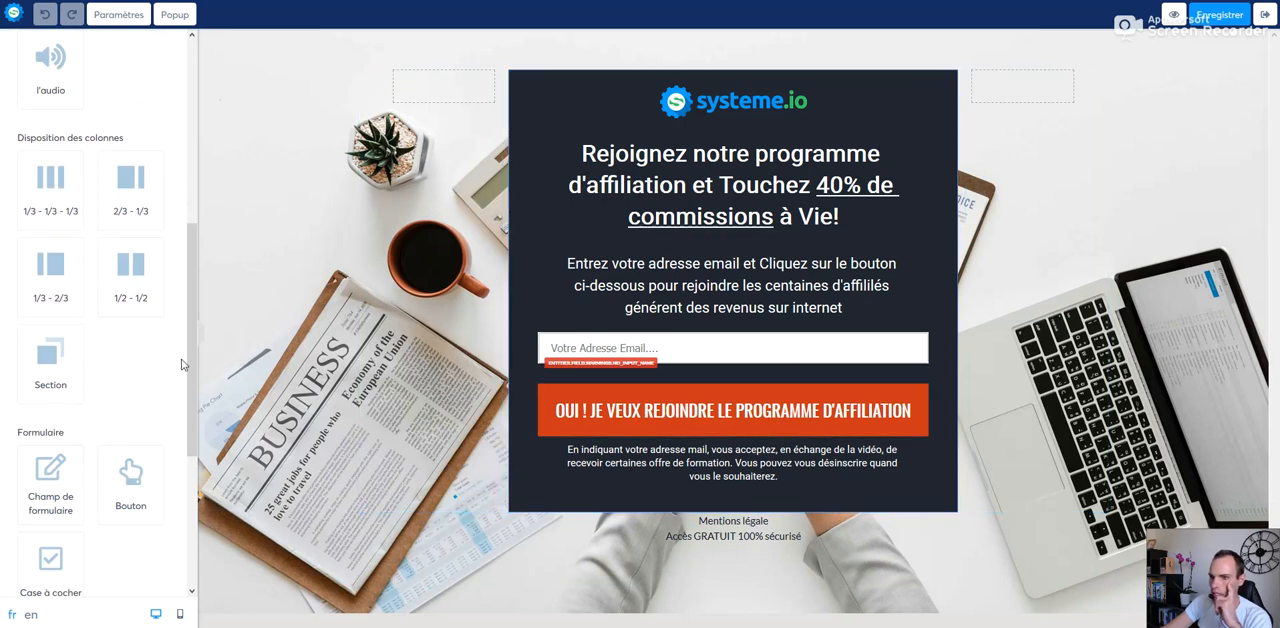
scroll(189, 323, down, 3)
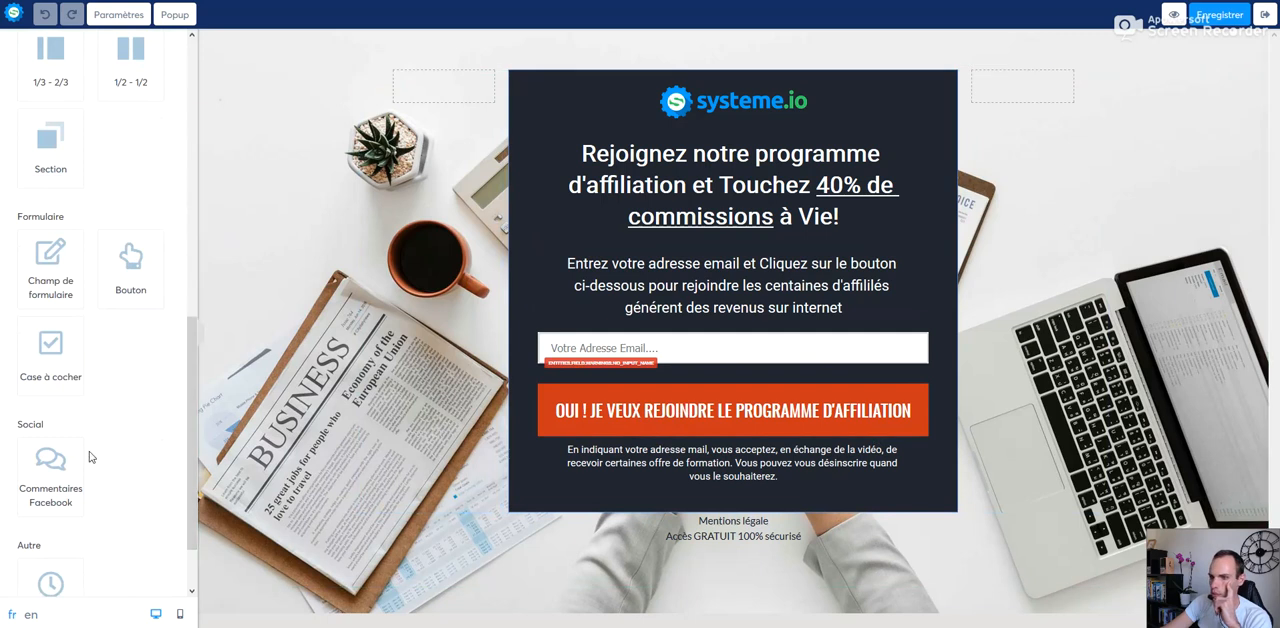
scroll(178, 371, down, 2)
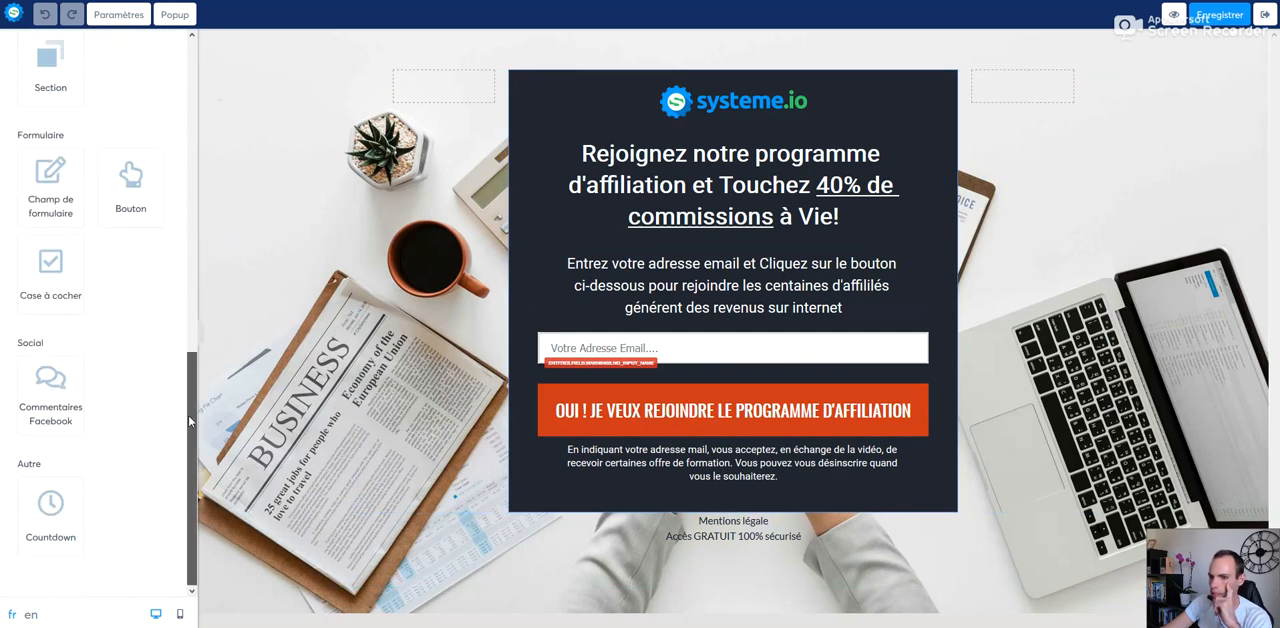
drag(191, 440, 189, 121)
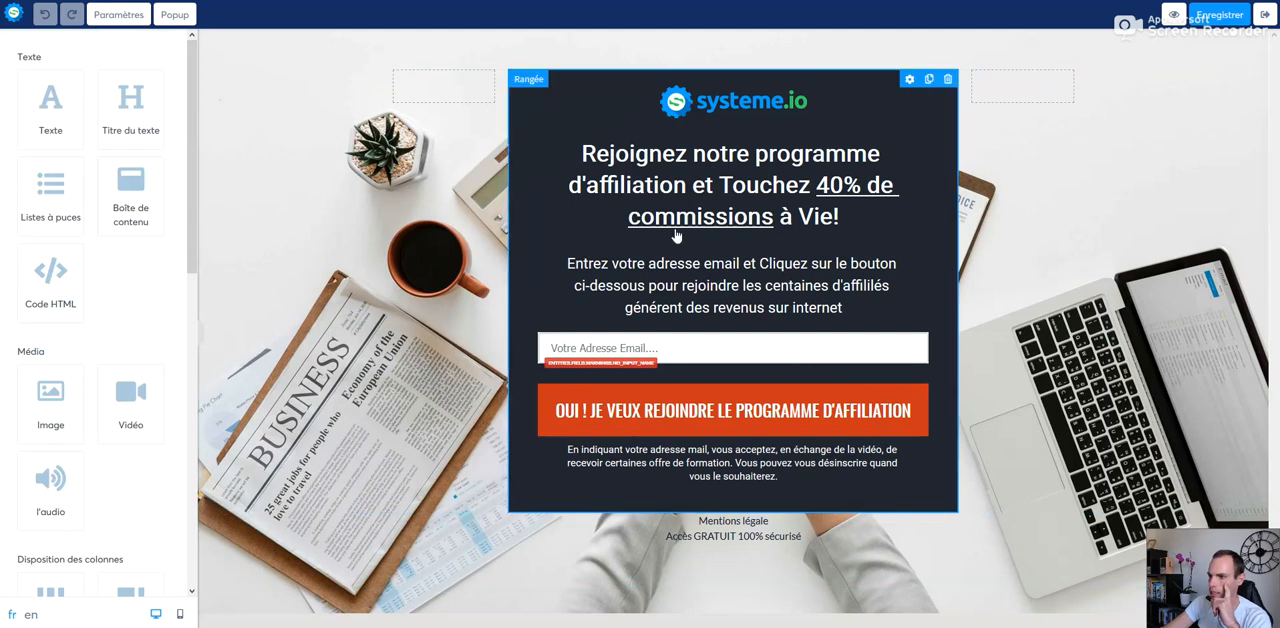
Step: Move the headline to the top of the dark block and place the orange sign-up button directly beneath it
drag(842, 186, 628, 90)
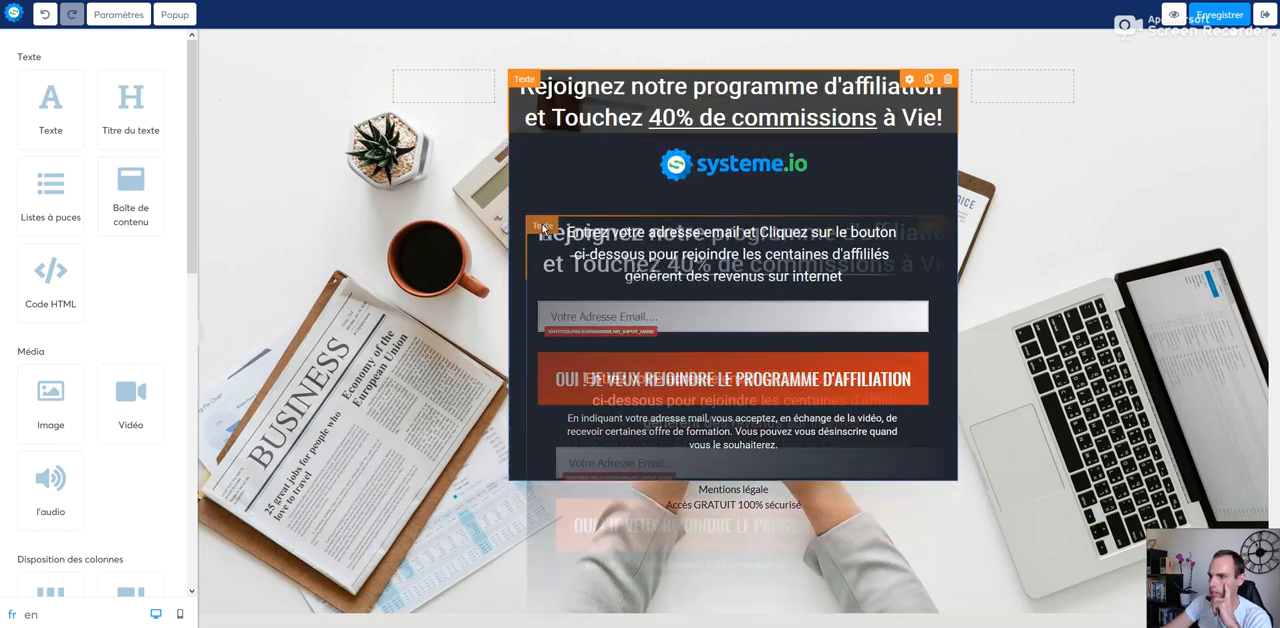
drag(610, 377, 567, 374)
Step: Examine the settings of the email form field and the general settings of the page body
click(566, 380)
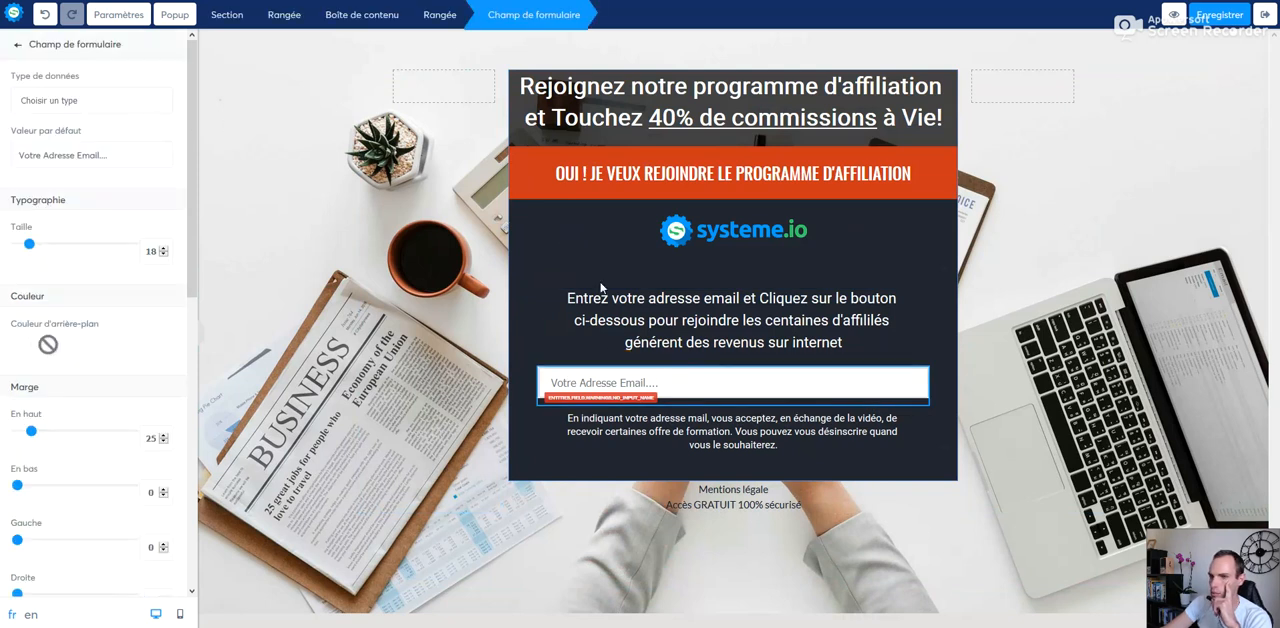
click(118, 14)
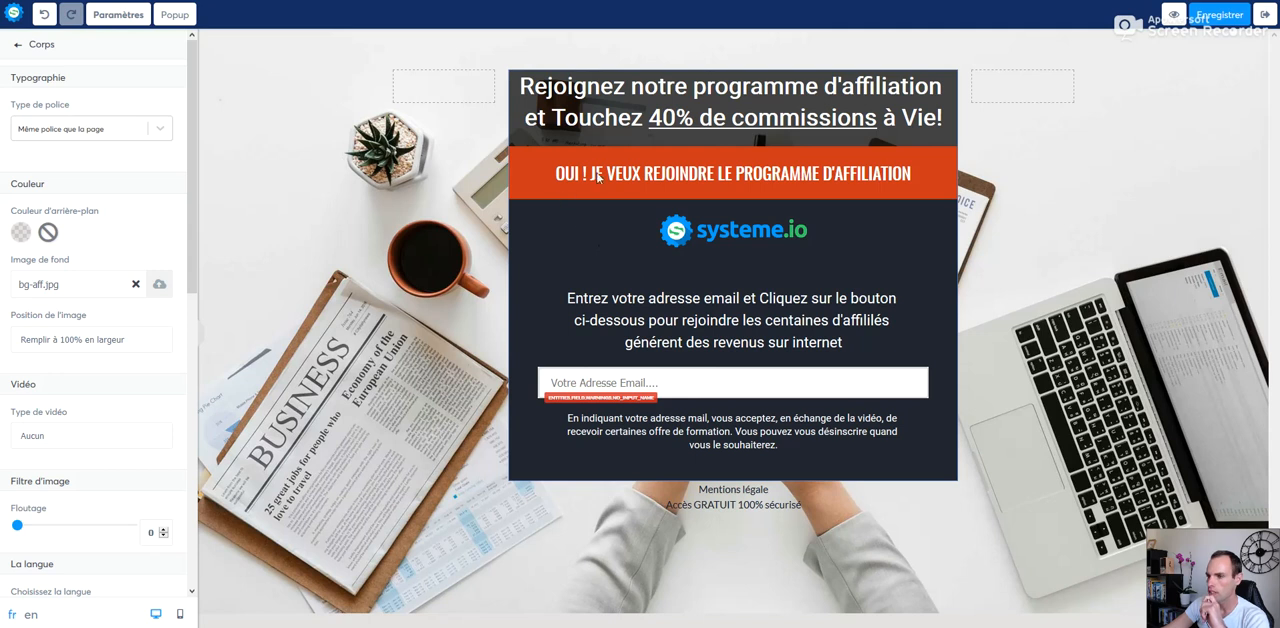
click(632, 176)
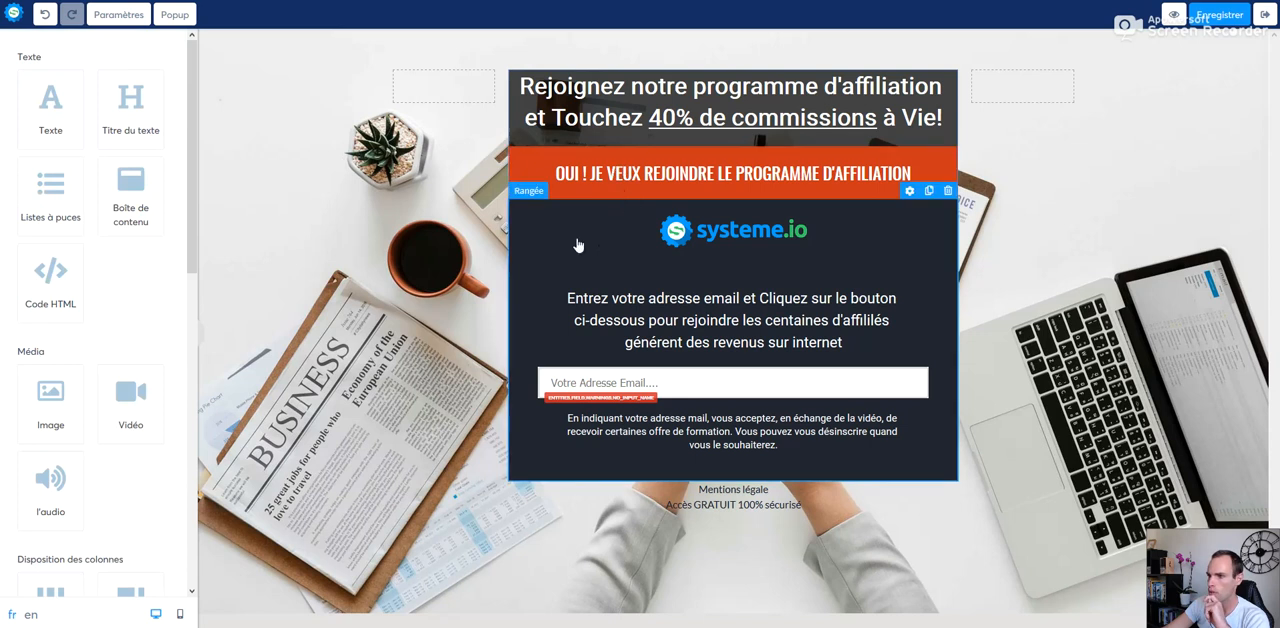
click(580, 386)
click(637, 380)
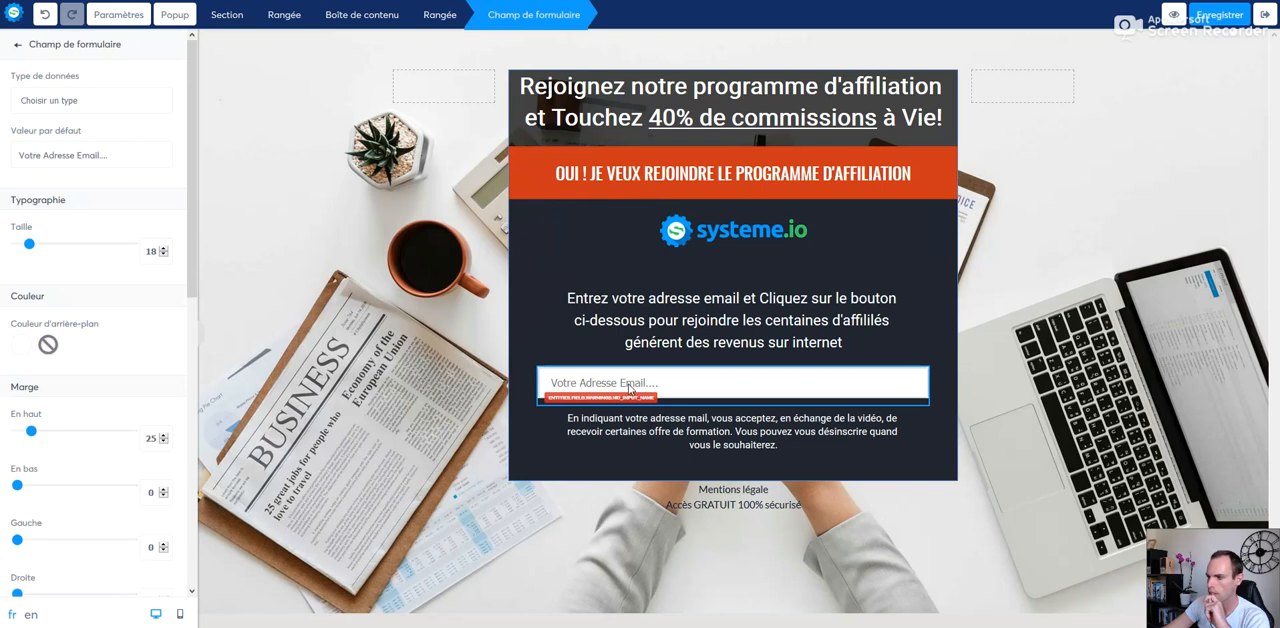
click(630, 388)
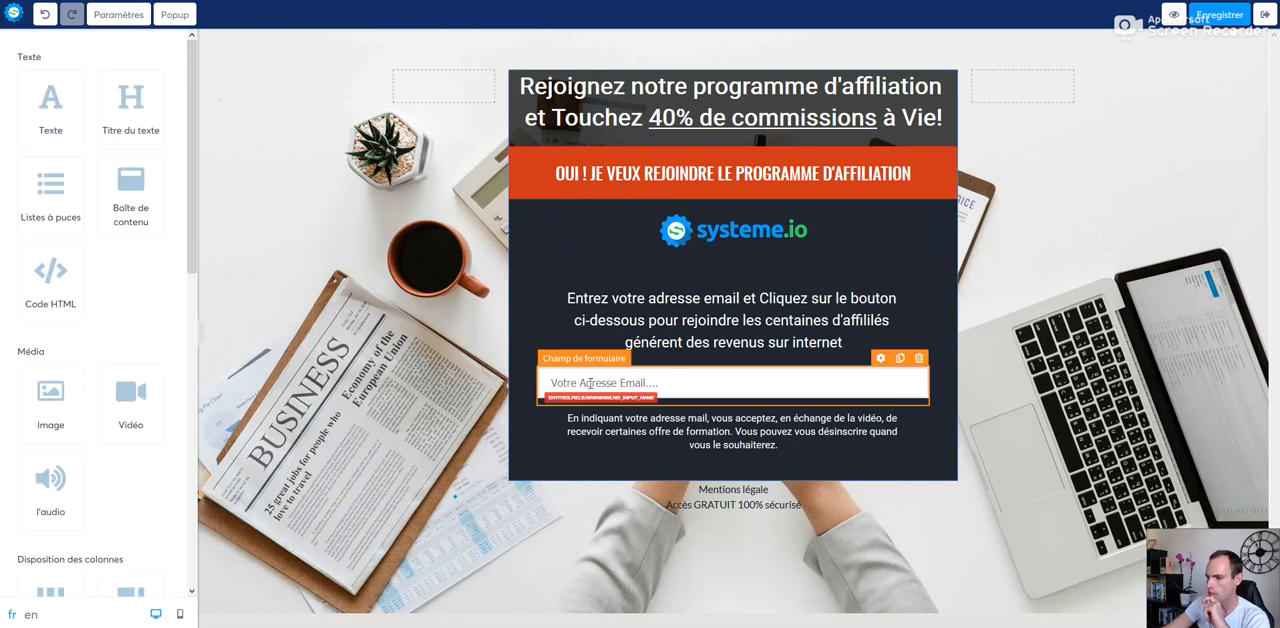
click(604, 380)
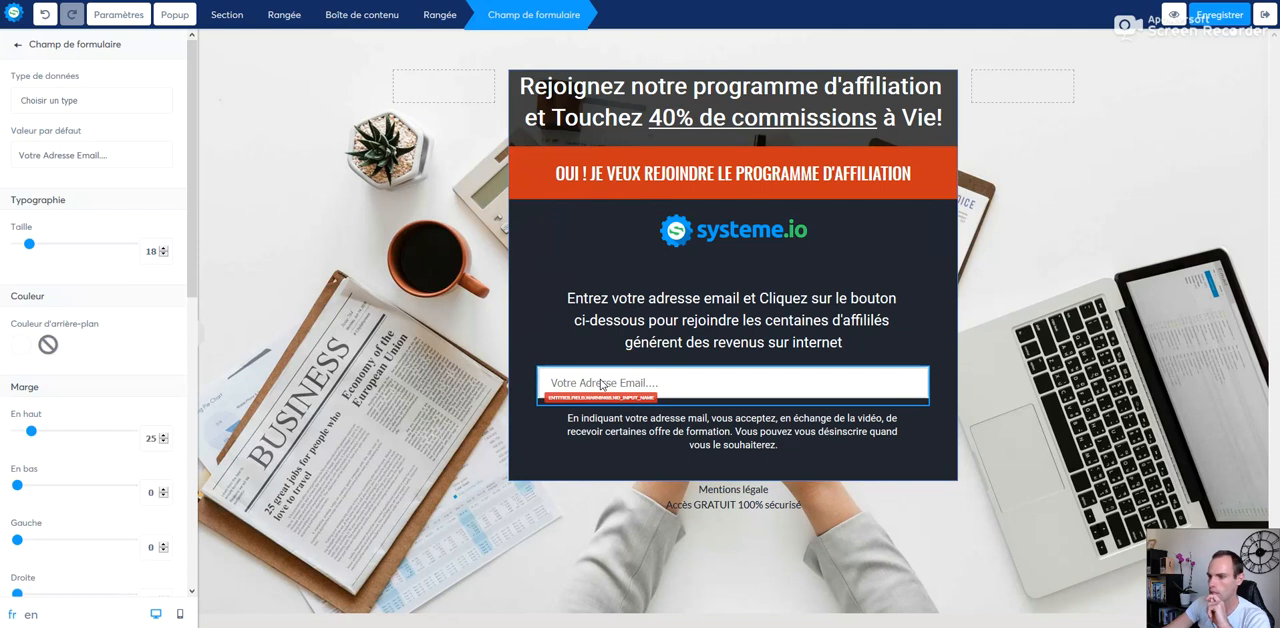
click(595, 366)
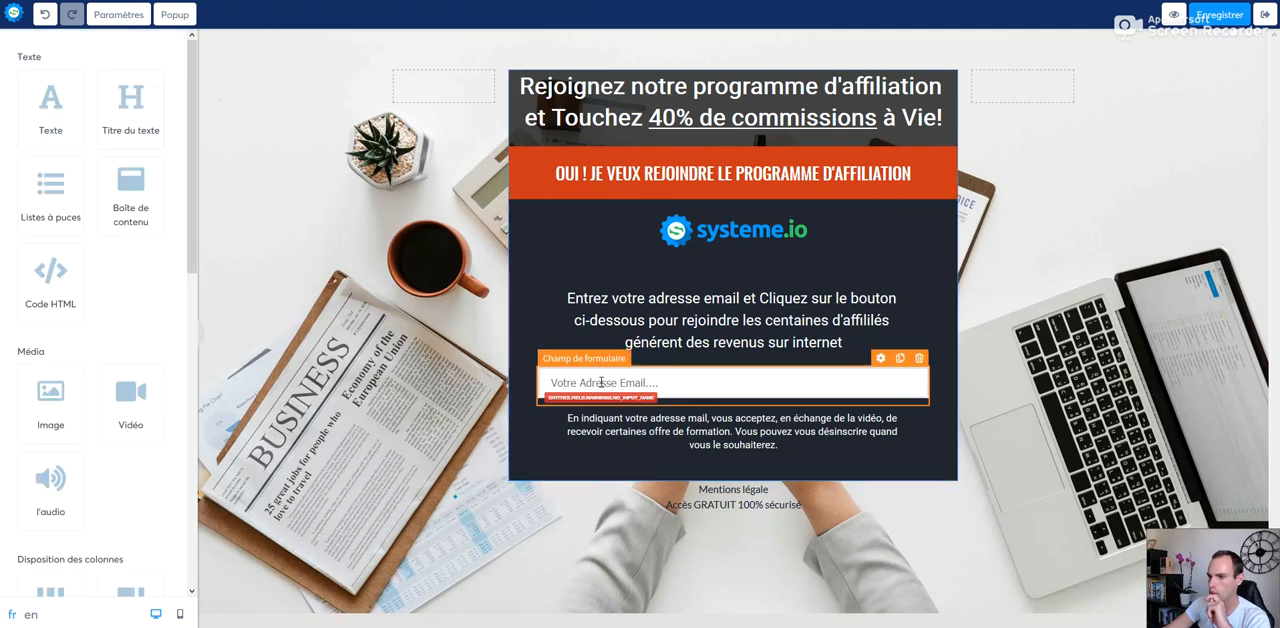
click(603, 384)
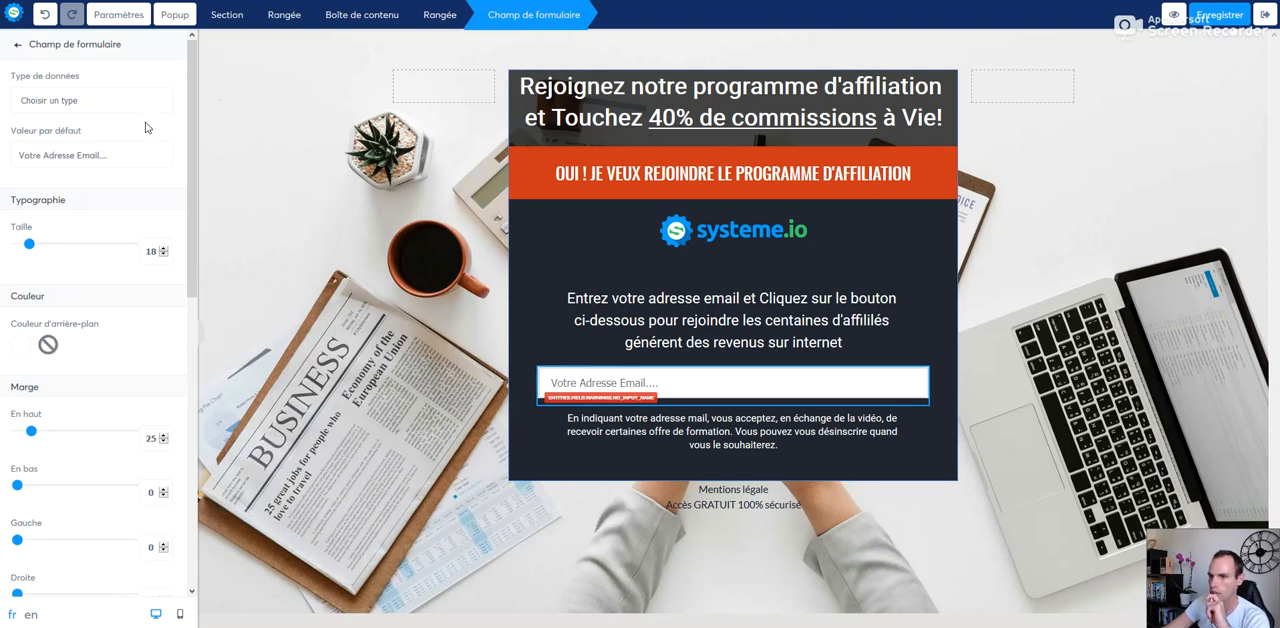
key(Escape)
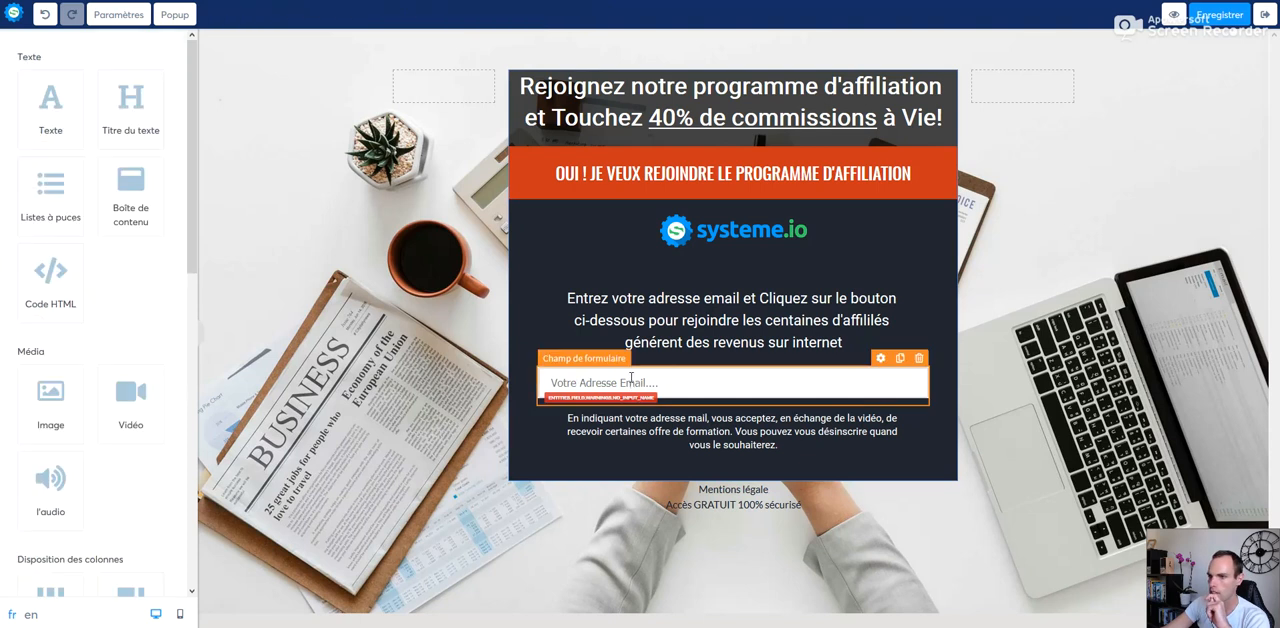
Step: Add a new form field directly above the email field and open its settings
drag(192, 172, 193, 413)
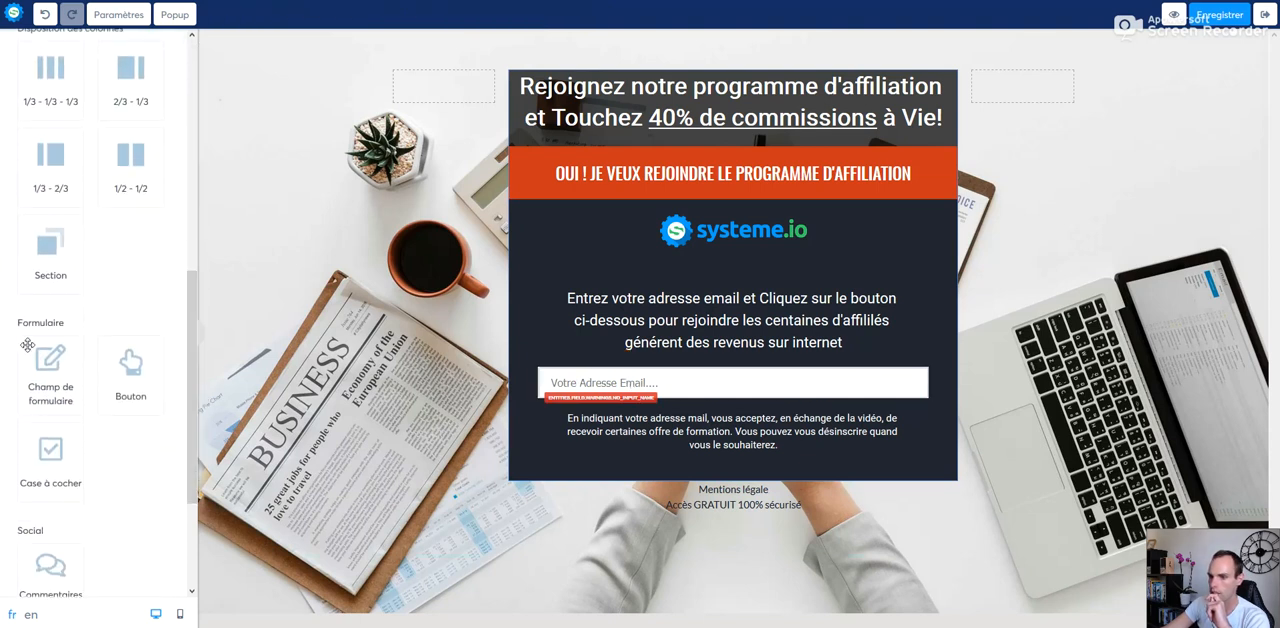
drag(80, 368, 565, 390)
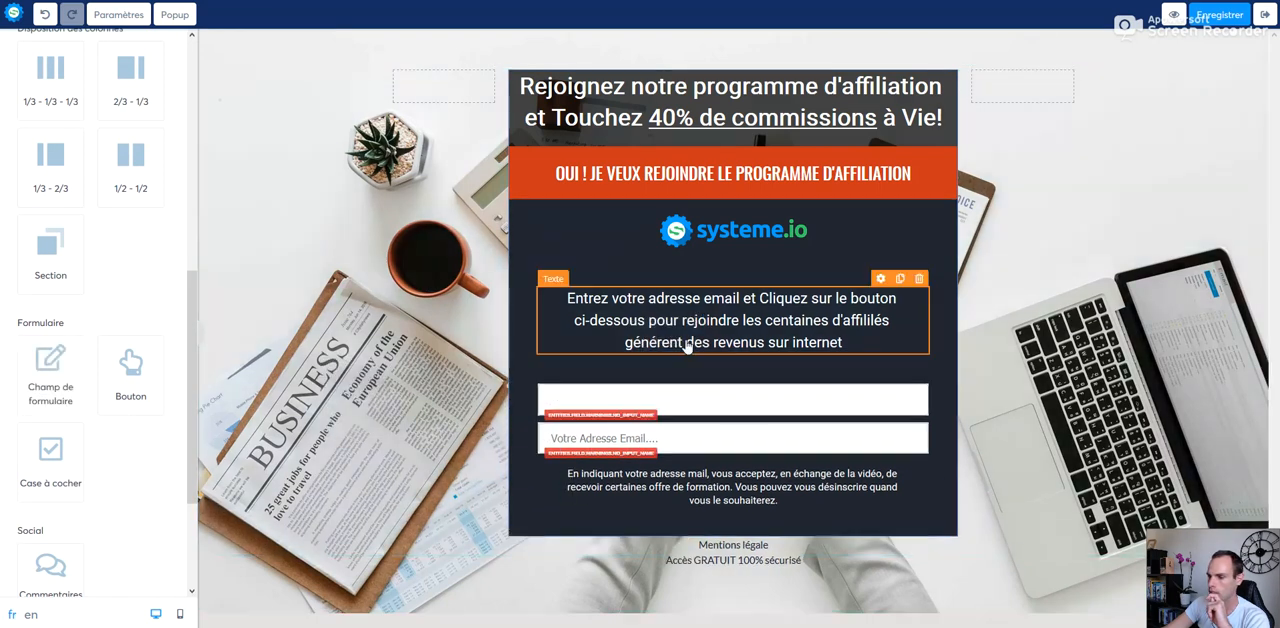
click(595, 400)
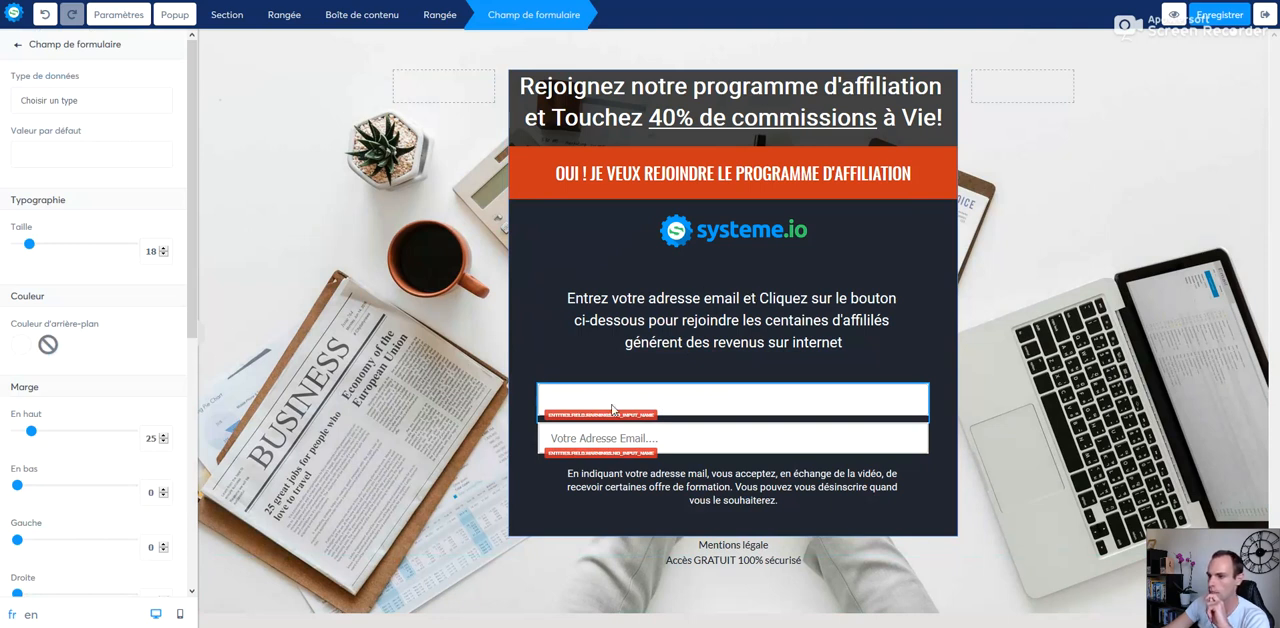
Step: Open the orange button's settings and choose "Enregistrer le contact" as its action
click(619, 178)
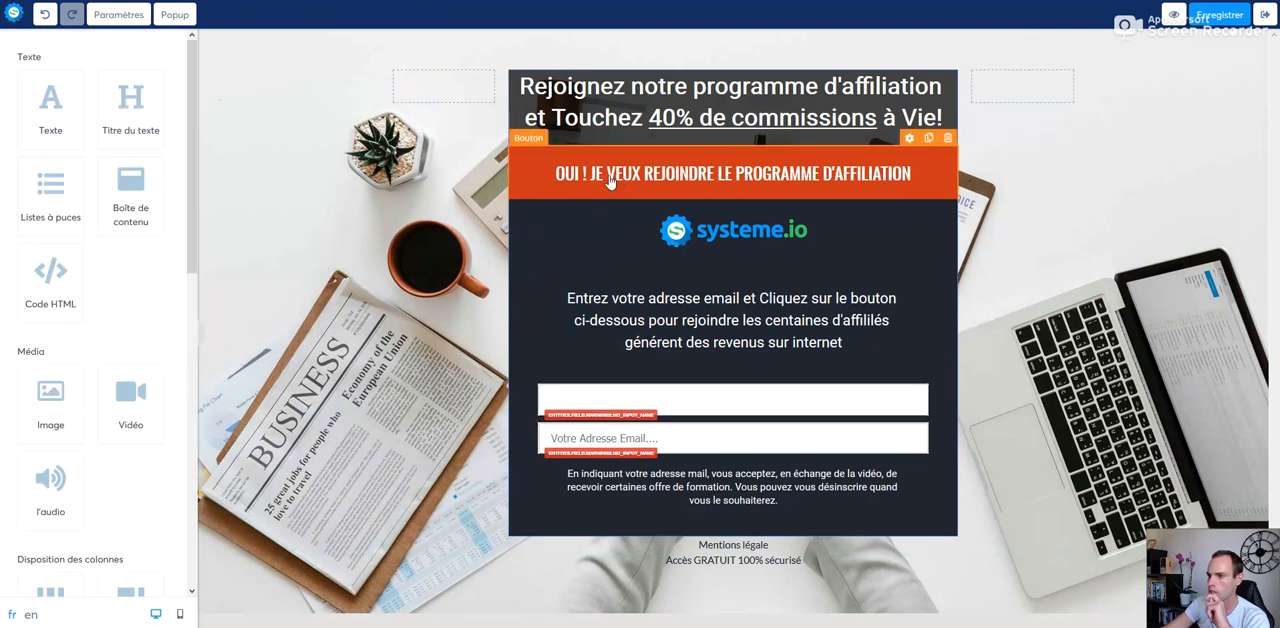
click(607, 180)
click(635, 177)
click(635, 177)
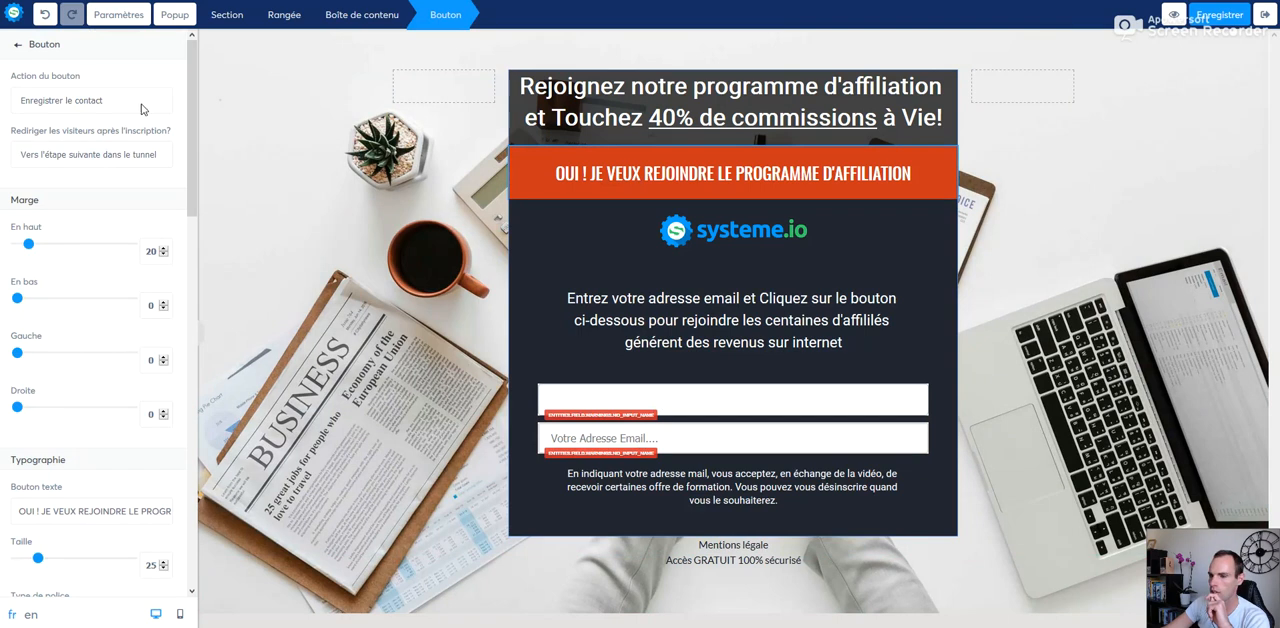
drag(189, 93, 181, 66)
click(80, 104)
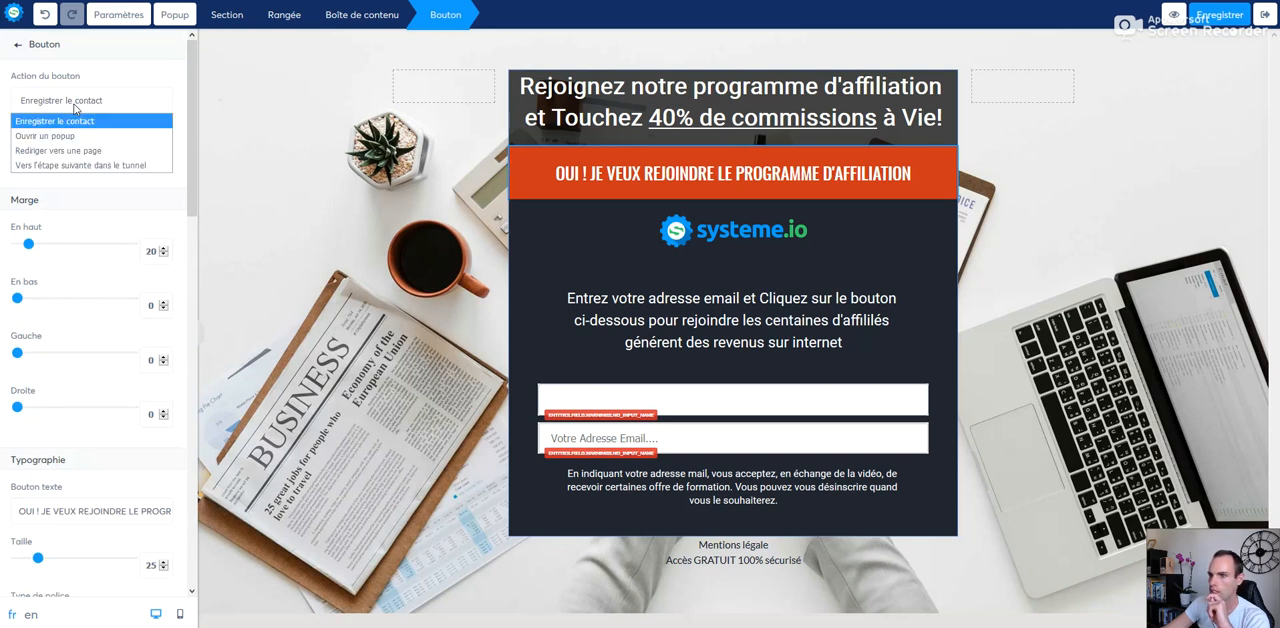
click(80, 123)
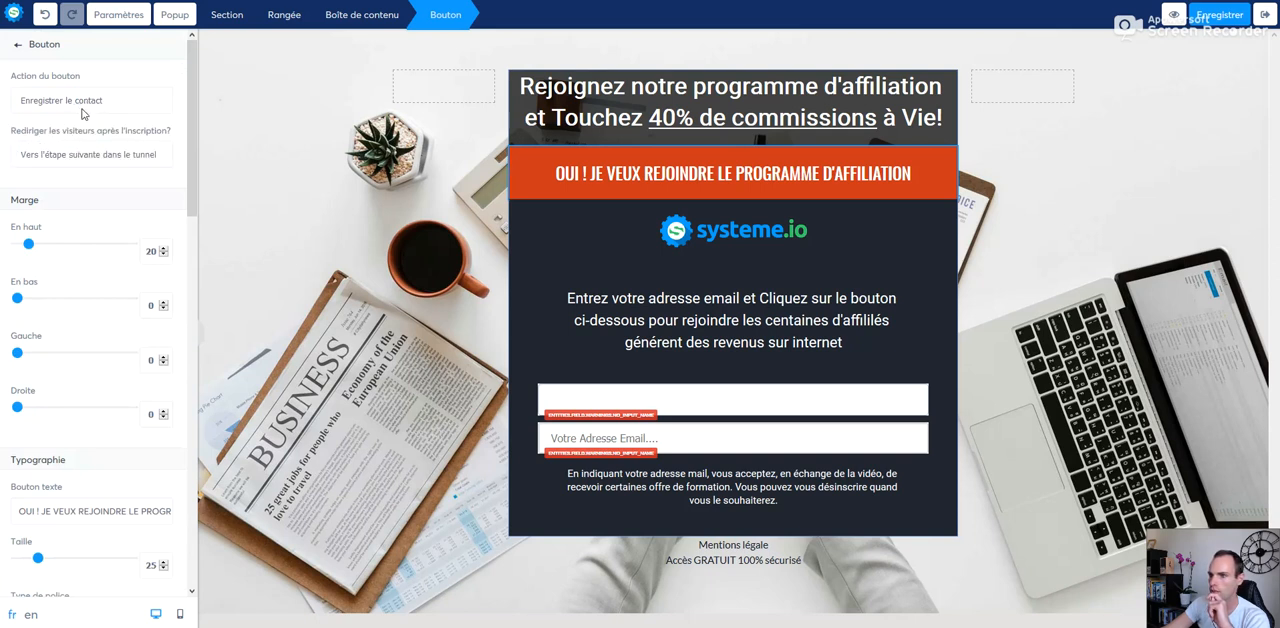
click(90, 104)
click(88, 120)
Step: Set the orange button to redirect visitors after sign-up to a custom URL ("Vers une URL personnalisée")
click(51, 155)
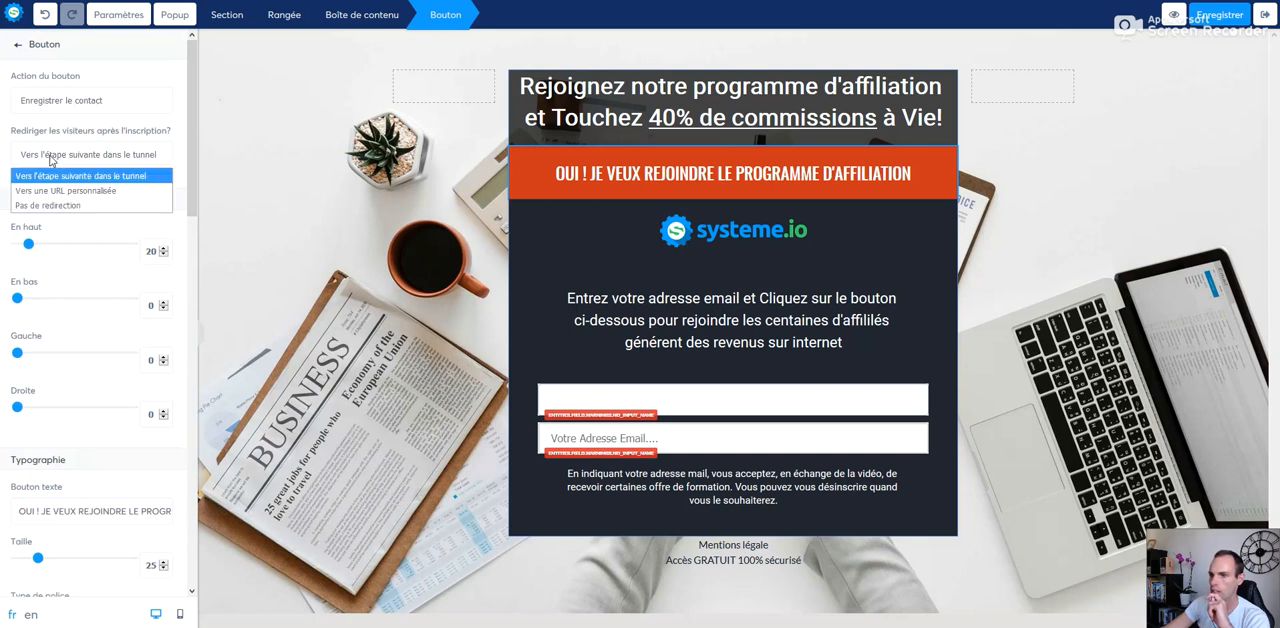
click(54, 158)
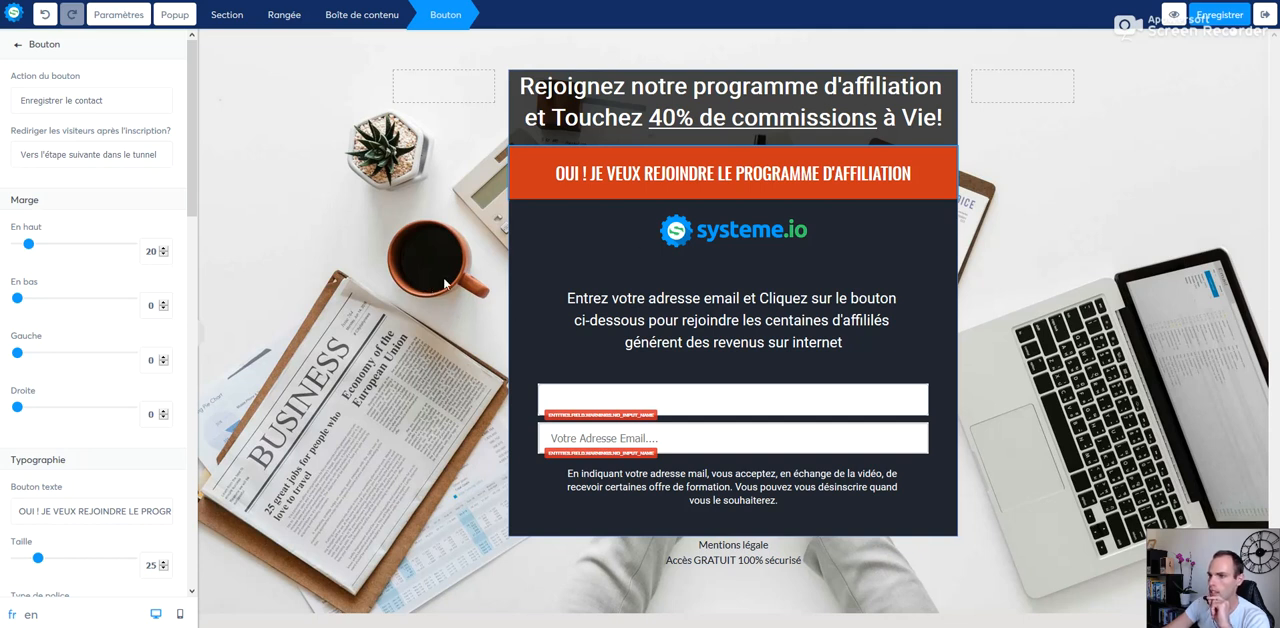
click(151, 162)
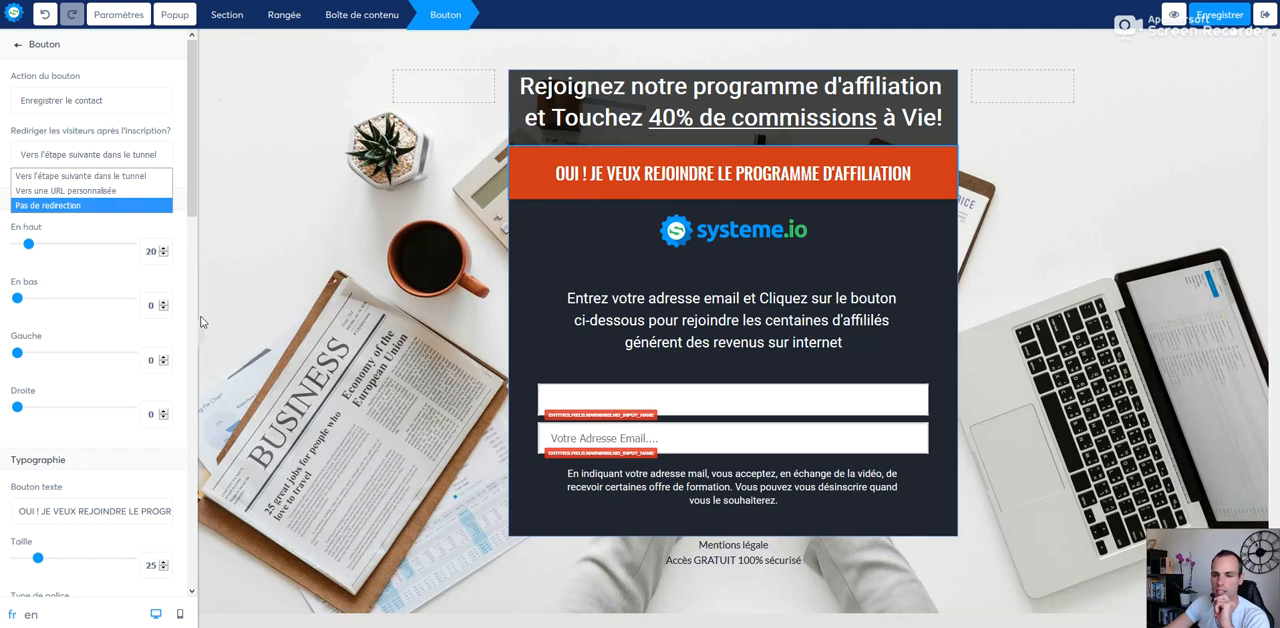
click(96, 190)
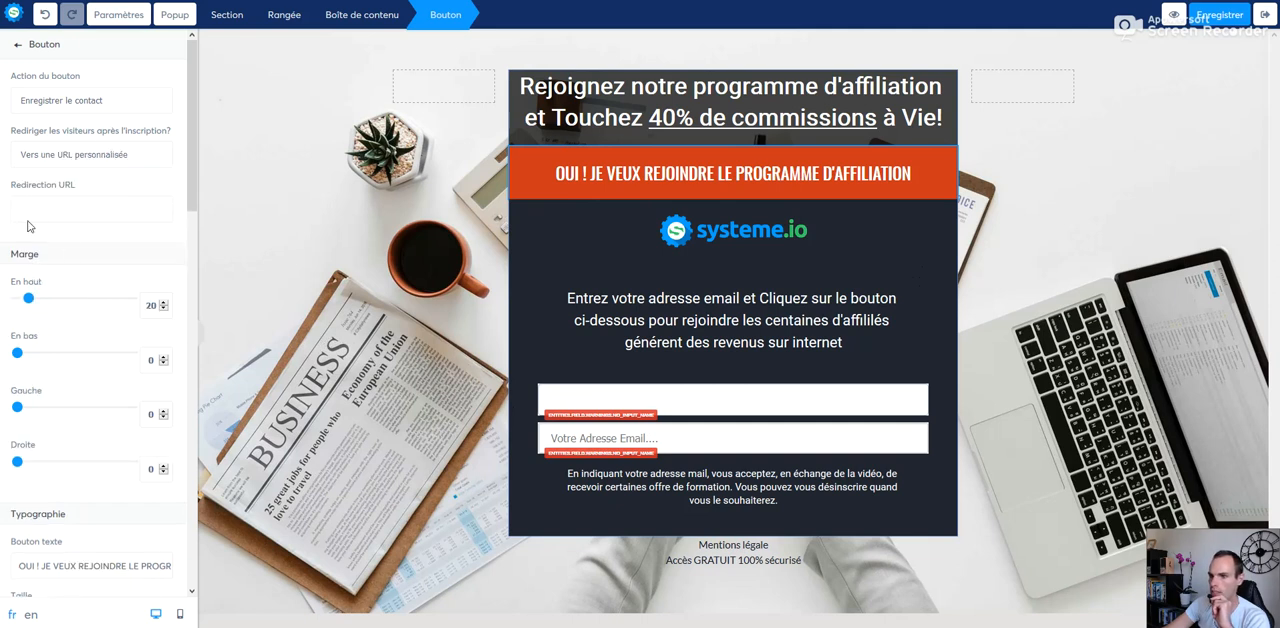
Step: Set the orange button to redirect visitors after sign-up to the next funnel step ("Vers l'étape suivante dans le tunnel")
click(78, 158)
click(76, 179)
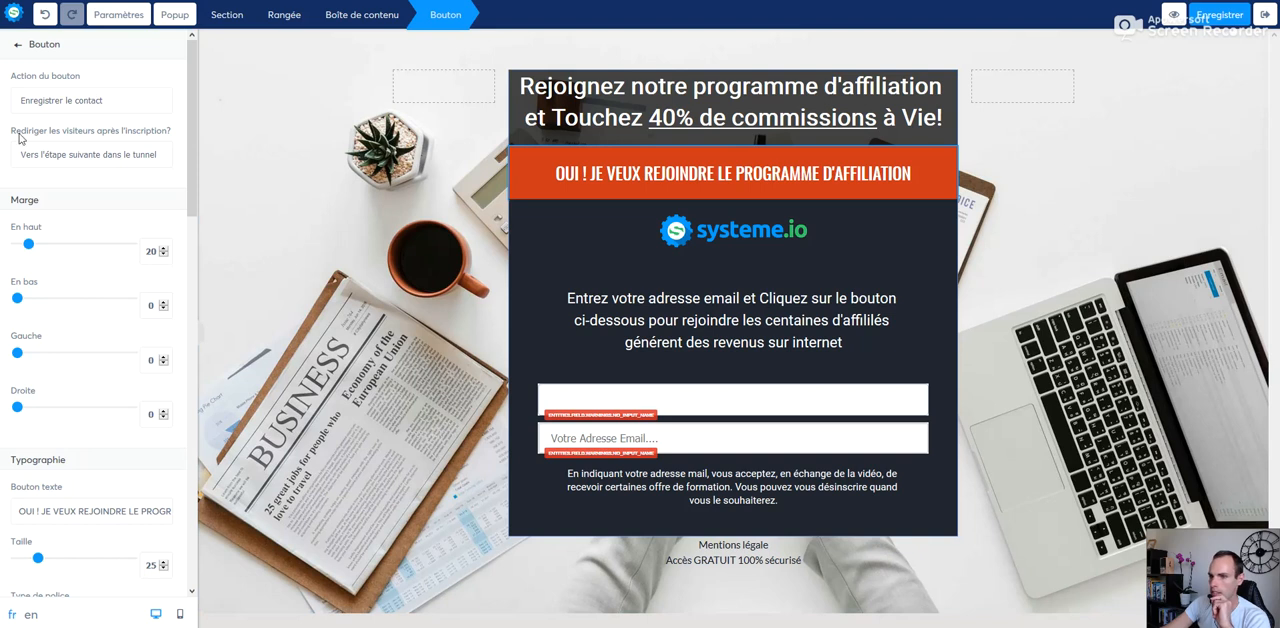
click(648, 400)
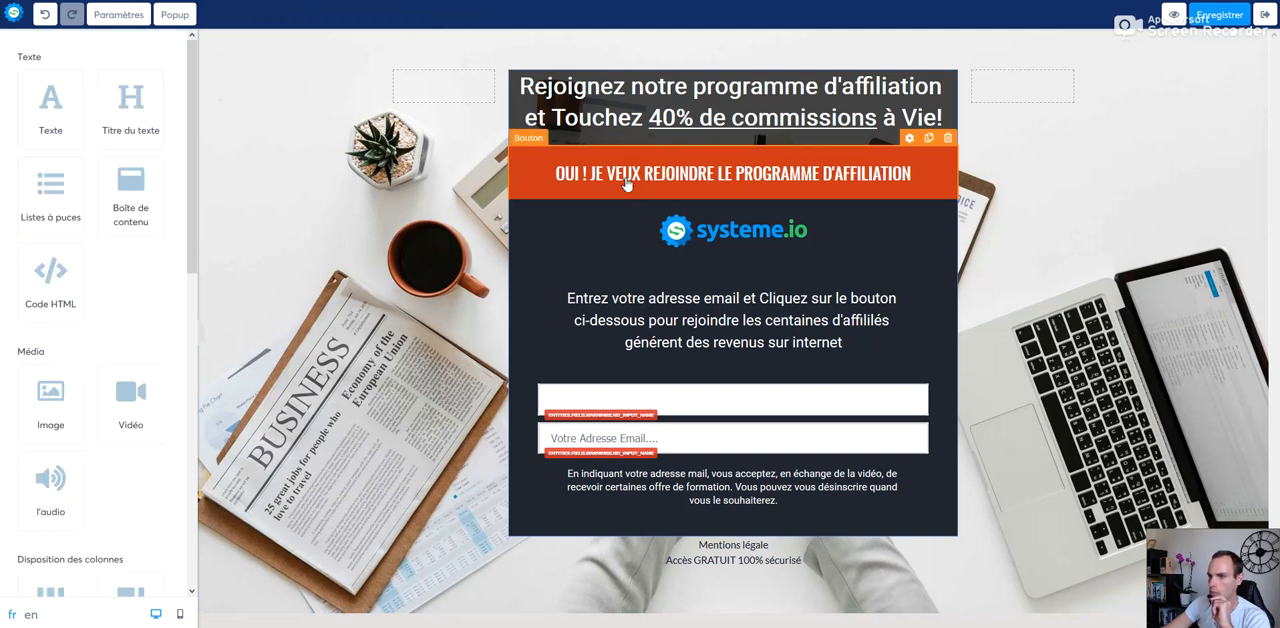
Step: Slightly increase the orange button's top margin and shorten its text to "AMME D'AFFILIATION"
click(627, 182)
mouse_move(28, 244)
mouse_down()
mouse_move(97, 246)
mouse_move(37, 246)
mouse_up()
drag(193, 173, 18, 254)
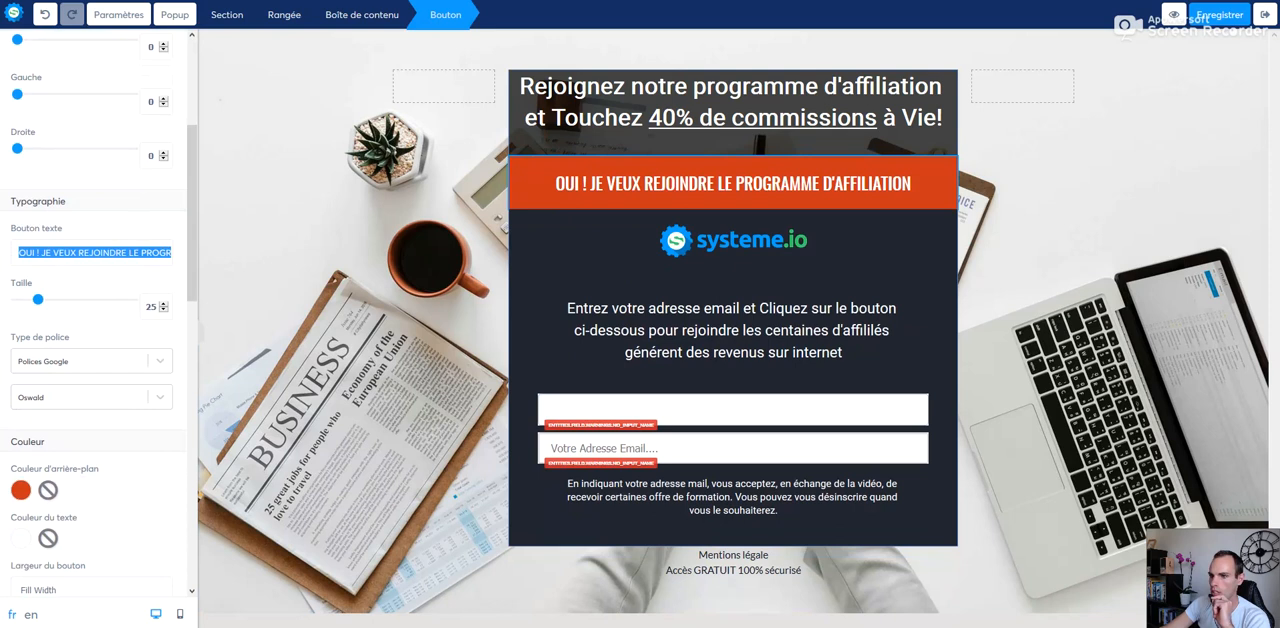
key(BackSpace)
click(506, 330)
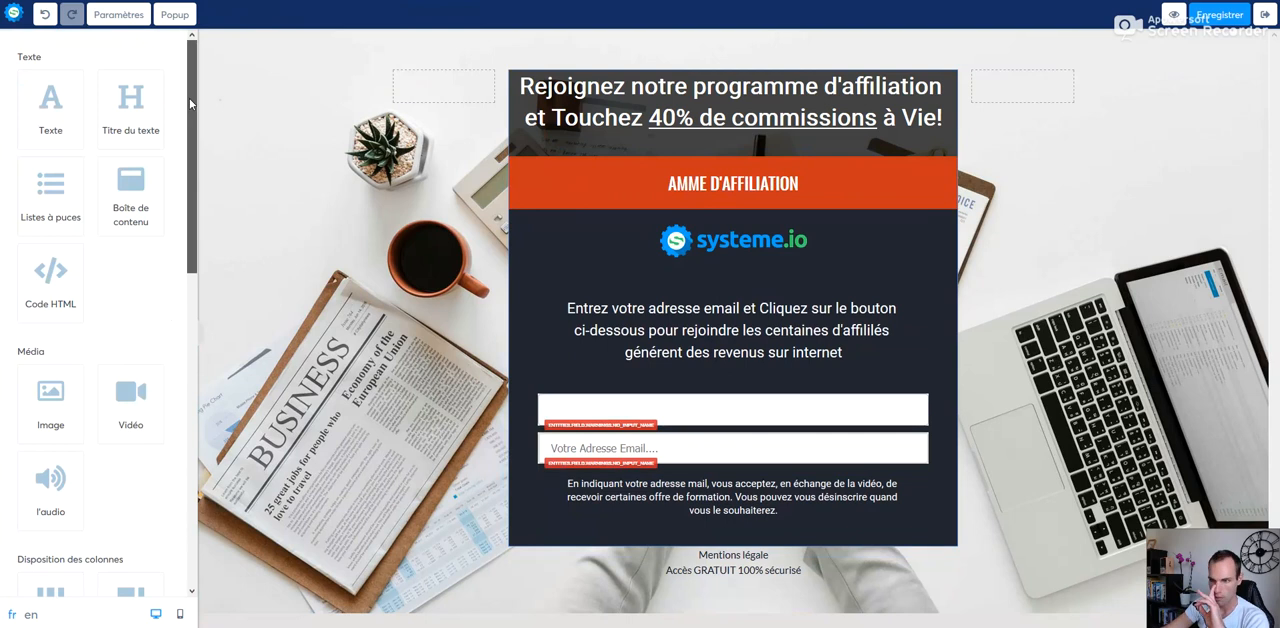
Step: Set the data type of the empty form field above the email field to "Prénom"
click(625, 413)
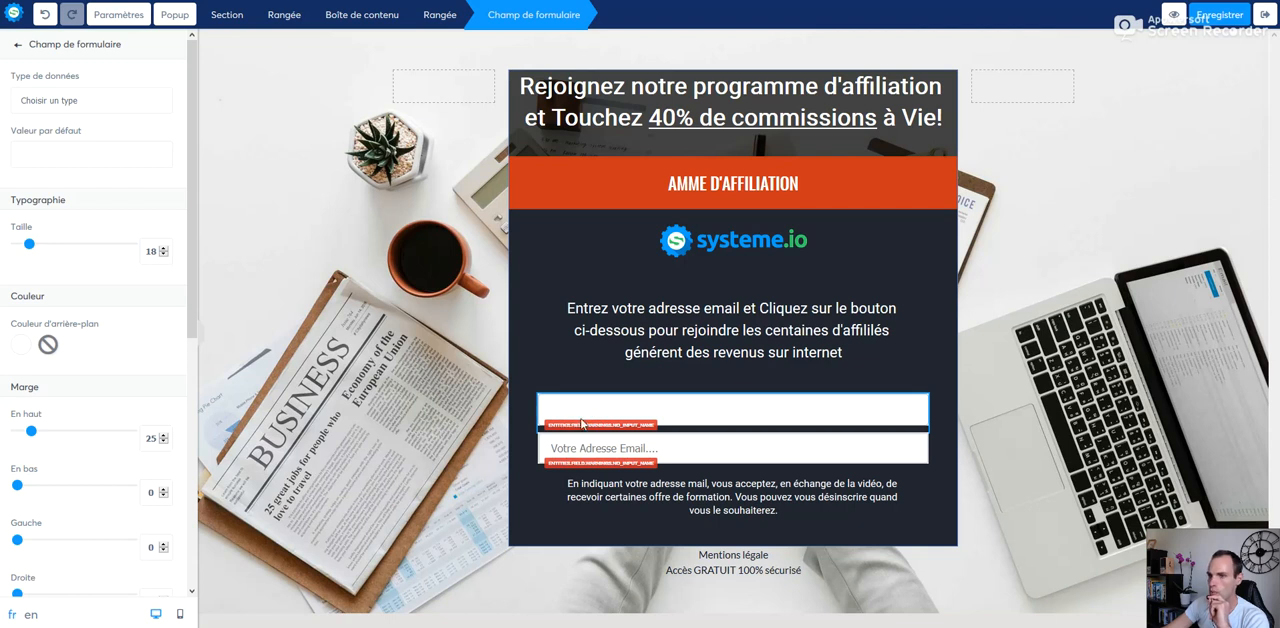
click(578, 414)
click(577, 439)
click(577, 414)
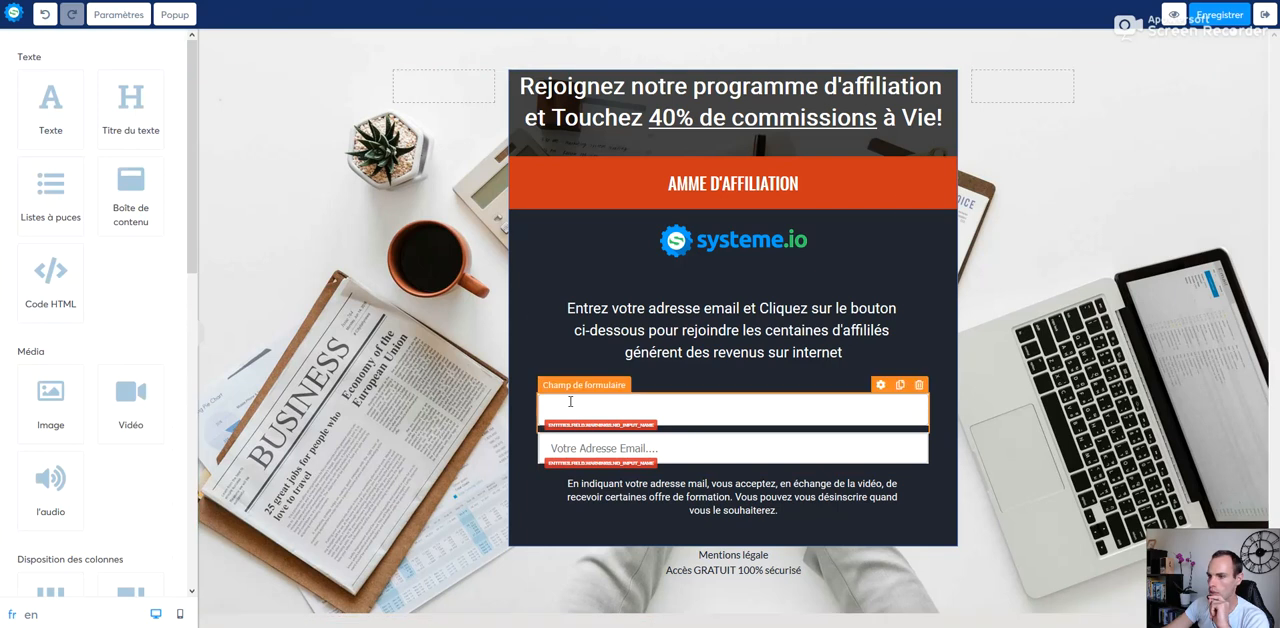
click(572, 404)
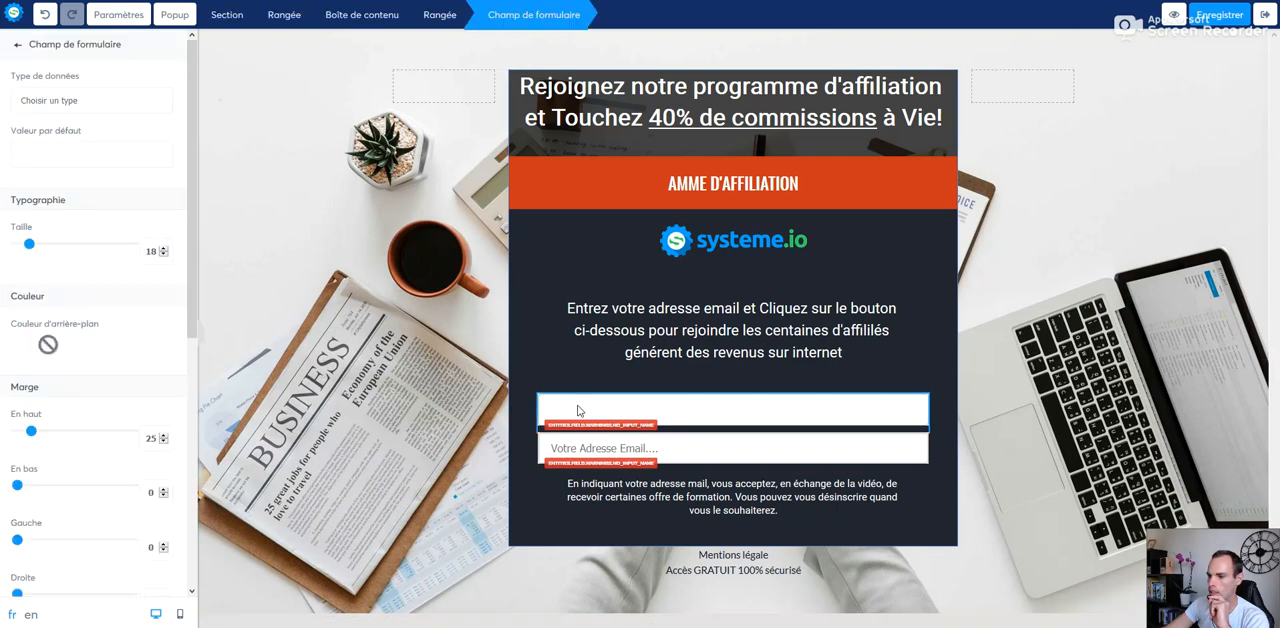
click(90, 104)
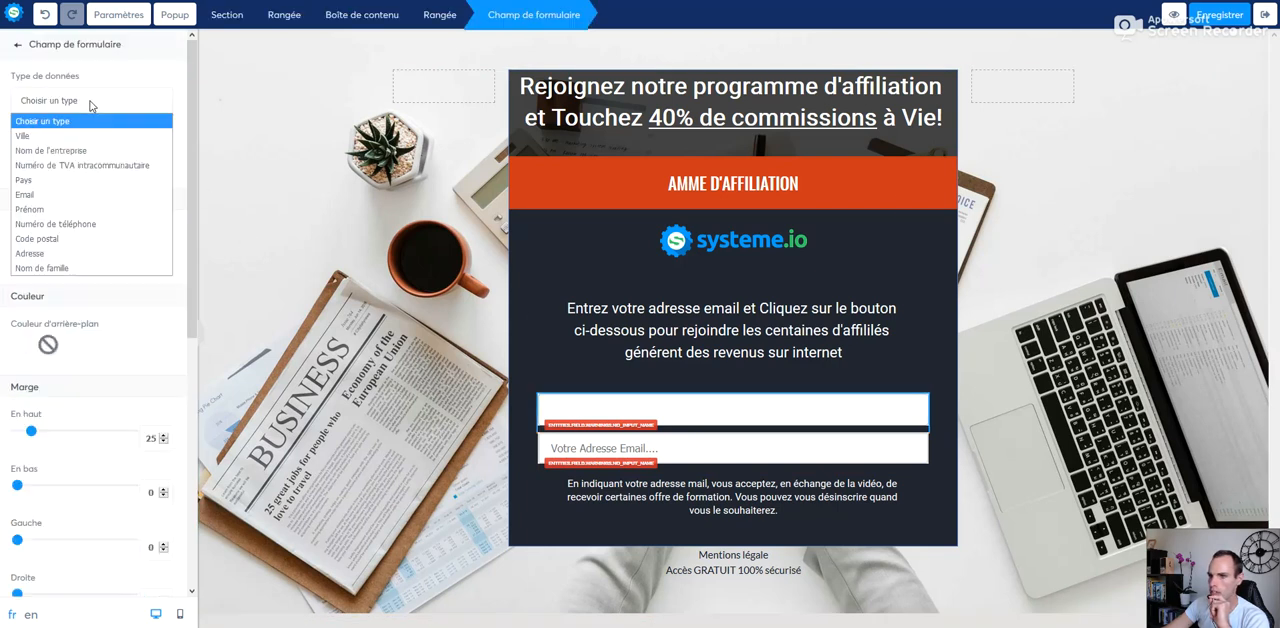
click(77, 210)
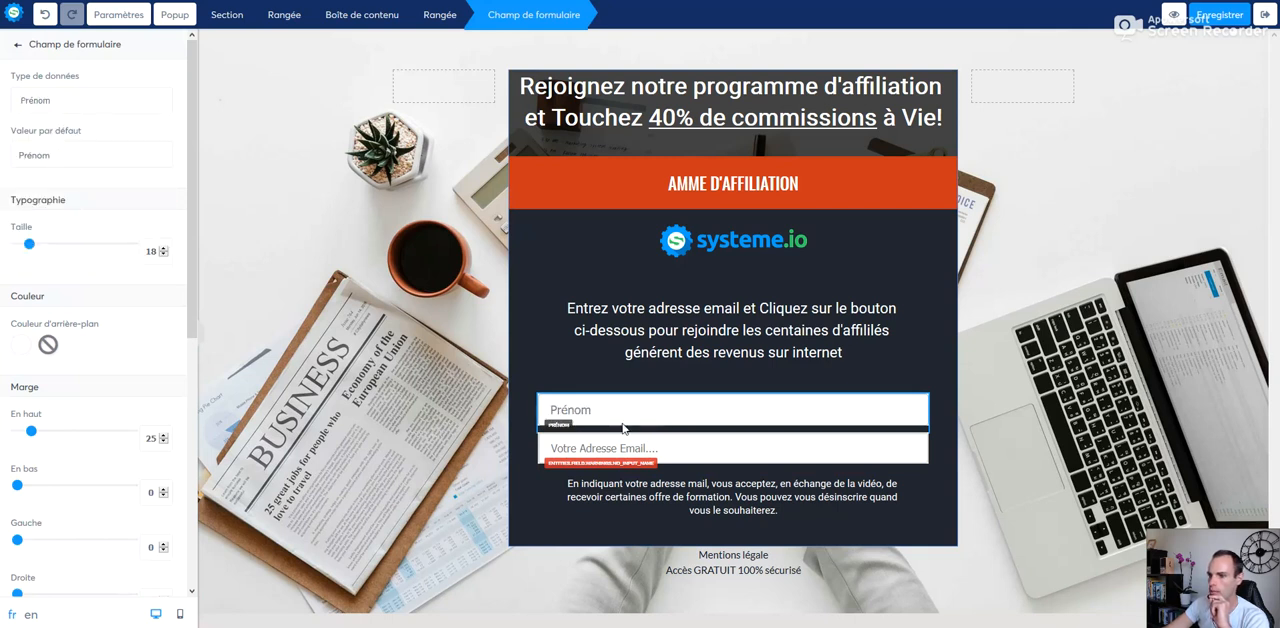
click(573, 412)
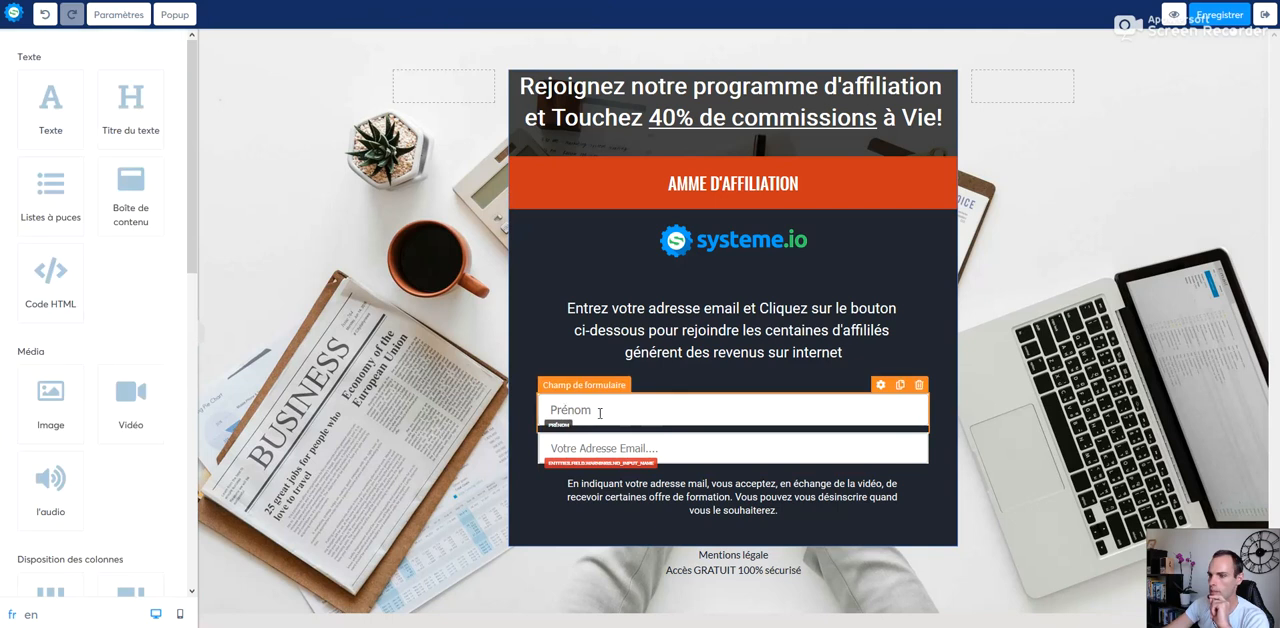
Step: Set the data type of the "Votre Adresse Email" field to "Email" and save the page
click(609, 449)
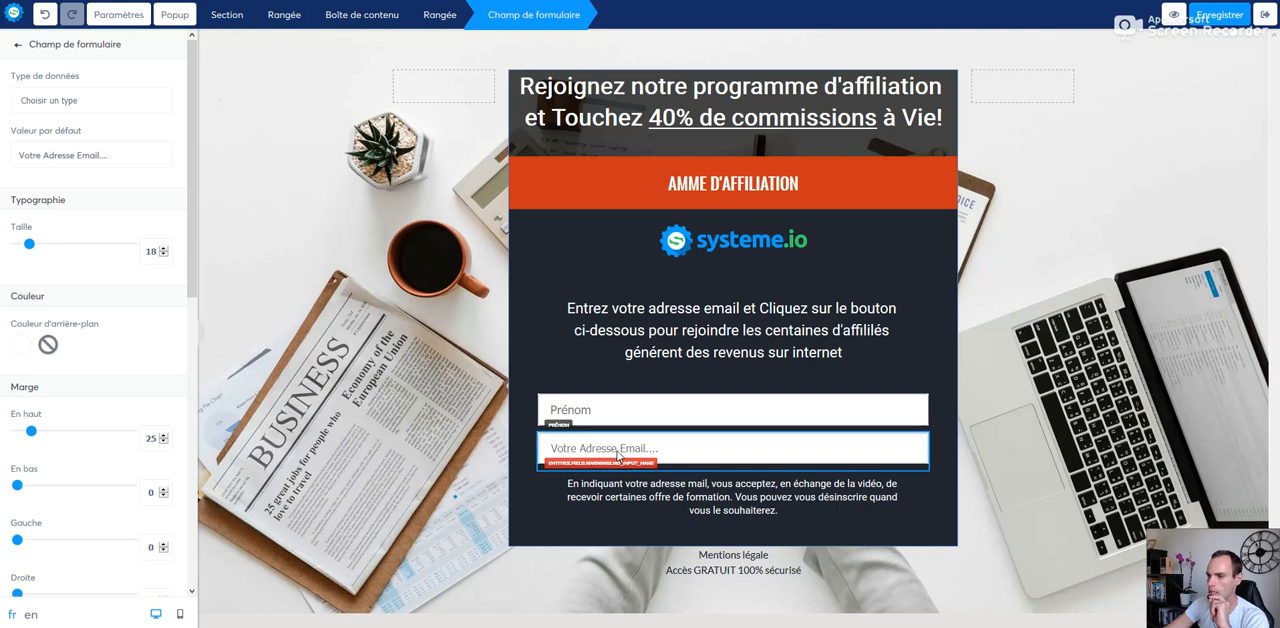
click(55, 103)
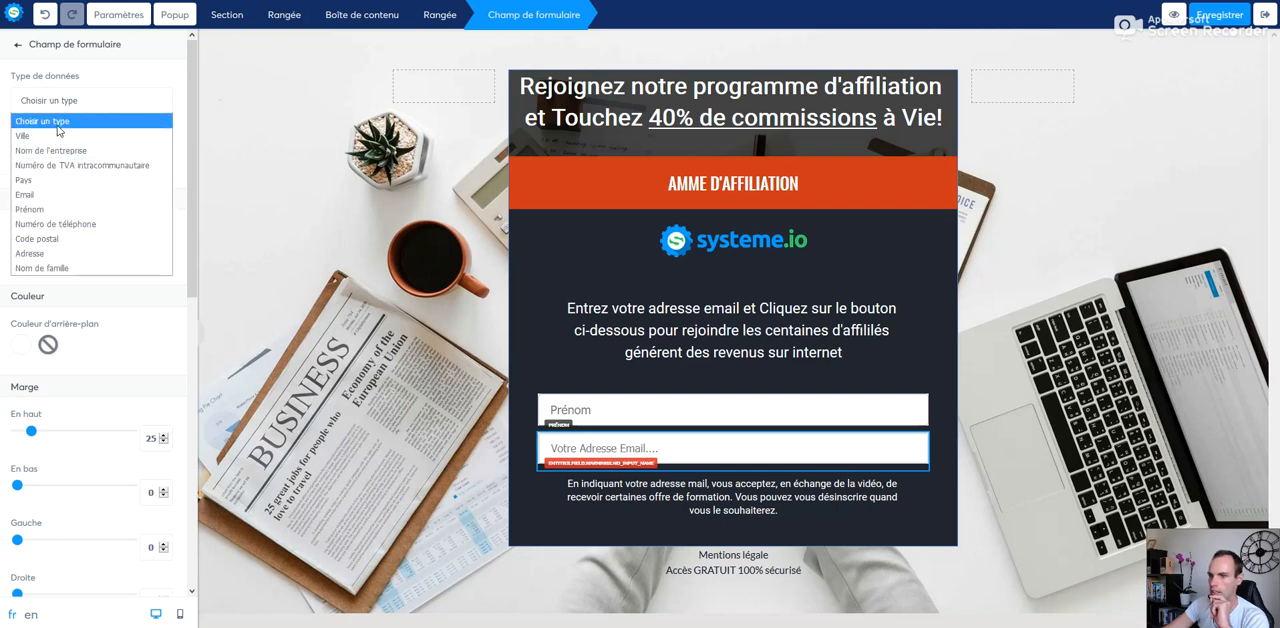
click(47, 195)
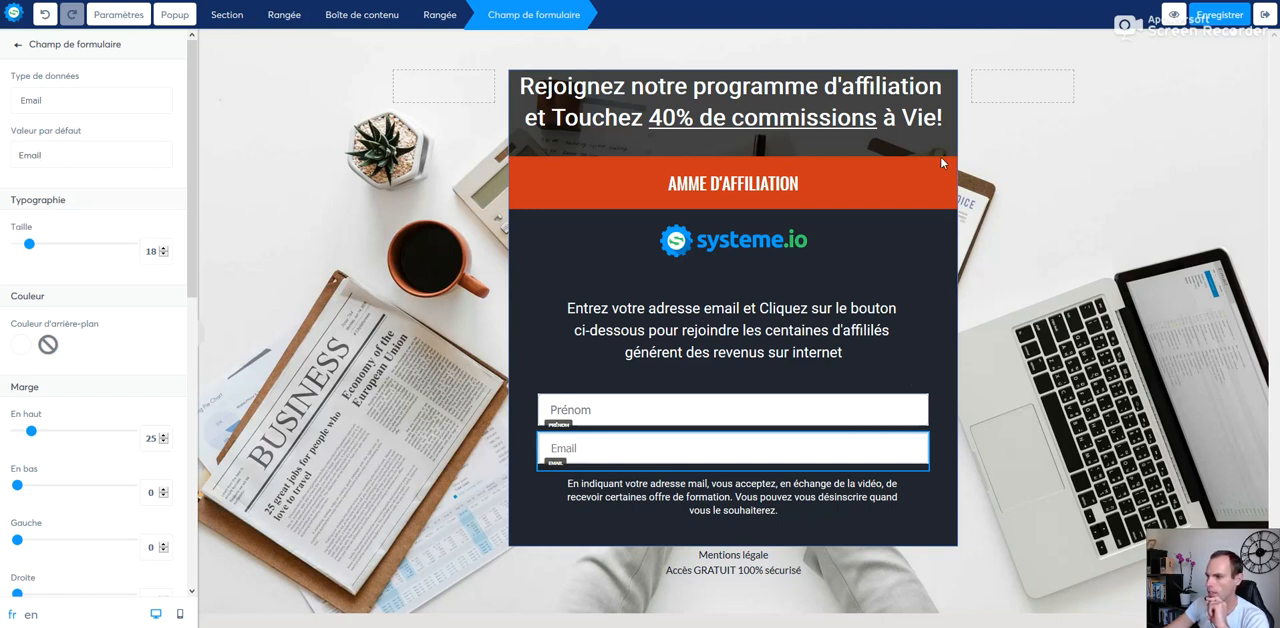
click(1219, 16)
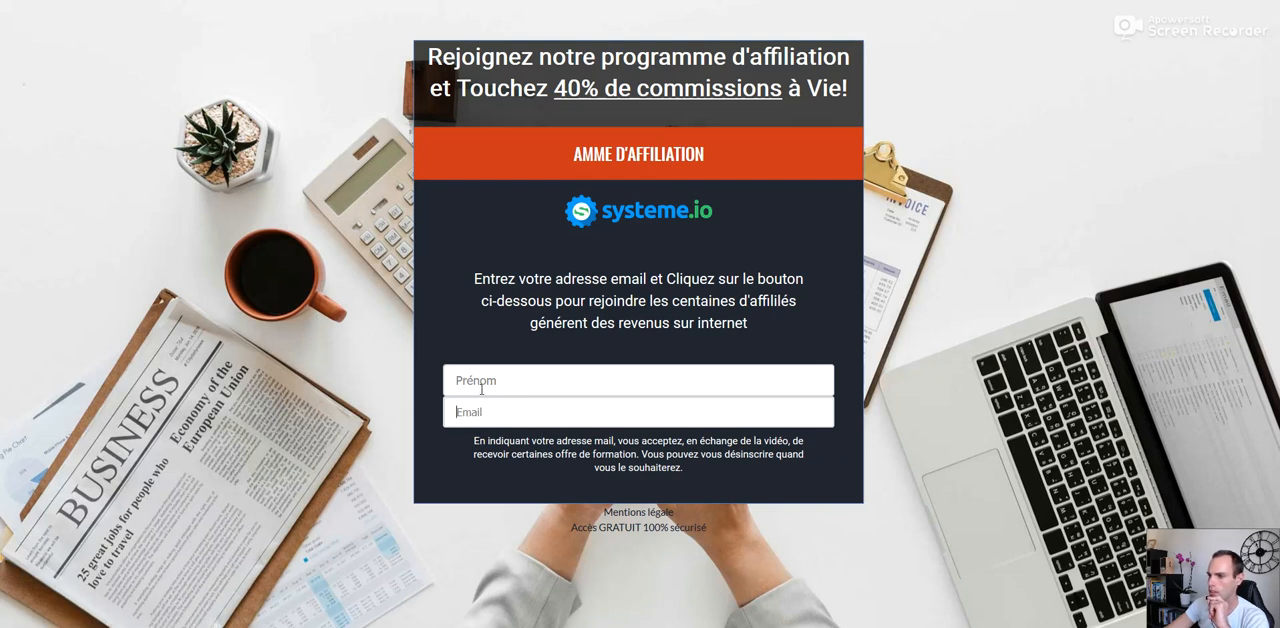
Step: Test the sign-up form on the previewed page with random sample text, clear it and close the preview
text(lyhigjkgkhglhjhkl)
key(BackSpace)
key(BackSpace)
key(BackSpace)
key(BackSpace)
key(BackSpace)
key(BackSpace)
key(BackSpace)
key(BackSpace)
key(BackSpace)
key(BackSpace)
key(BackSpace)
key(BackSpace)
key(BackSpace)
key(BackSpace)
key(BackSpace)
key(BackSpace)
key(BackSpace)
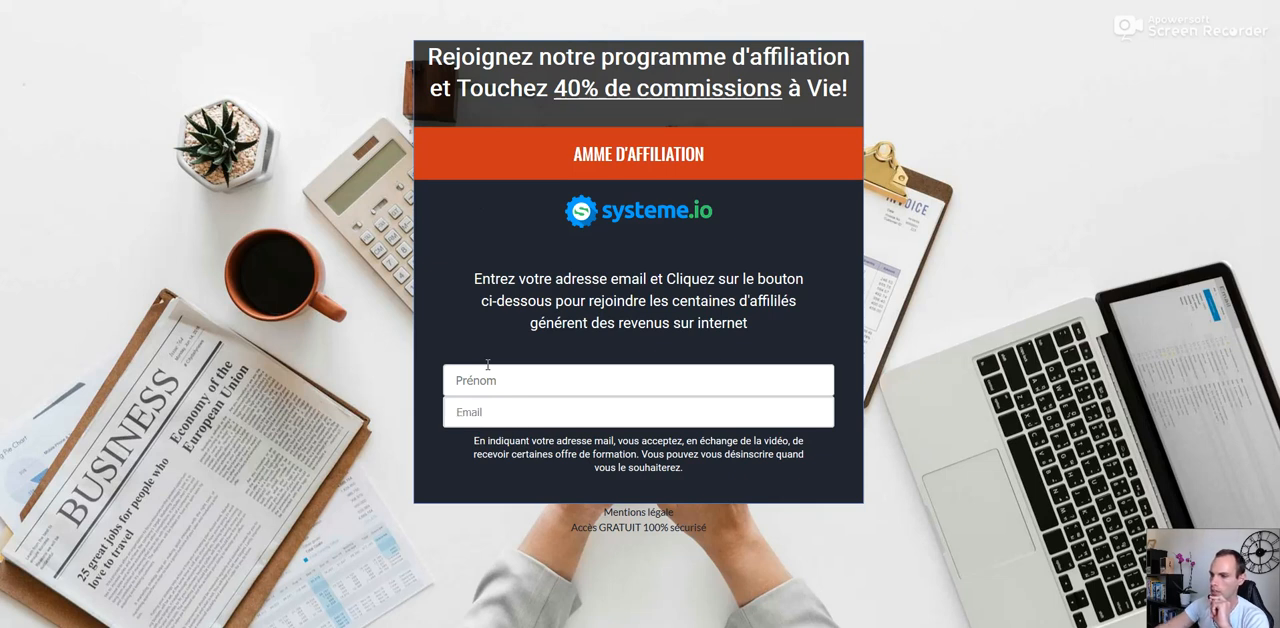
key(ctrl+w)
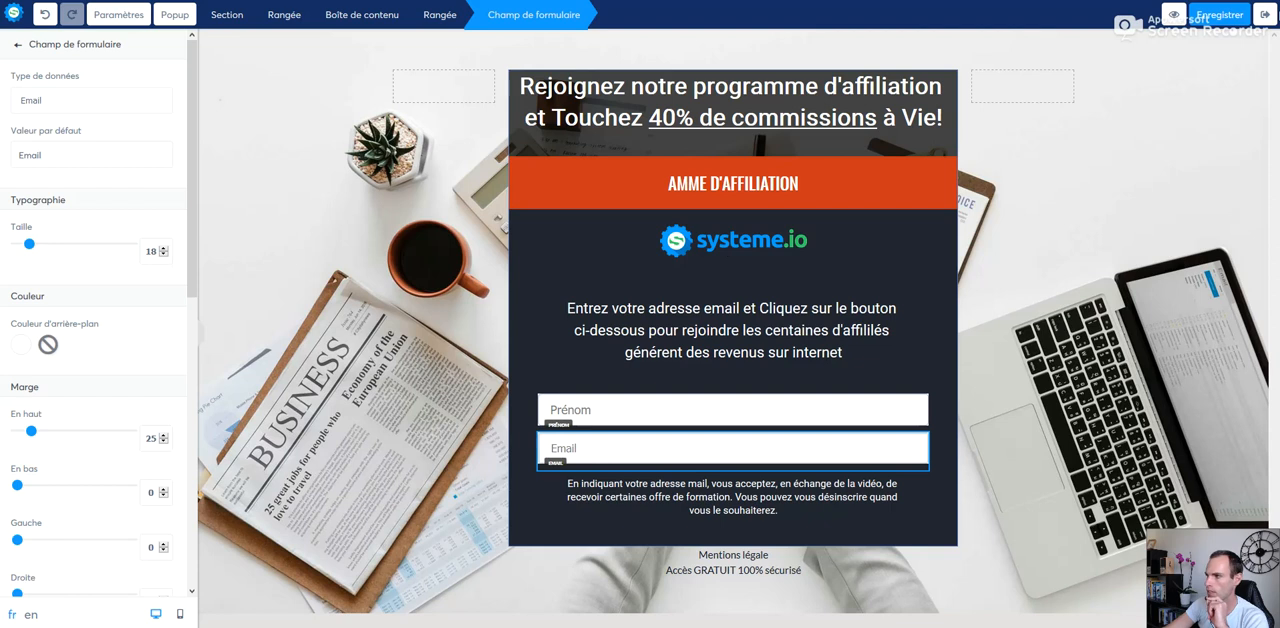
Step: Leave the page editor and add a funnel step named "Page de remerciement" of type "Page de remerciement"
click(1266, 15)
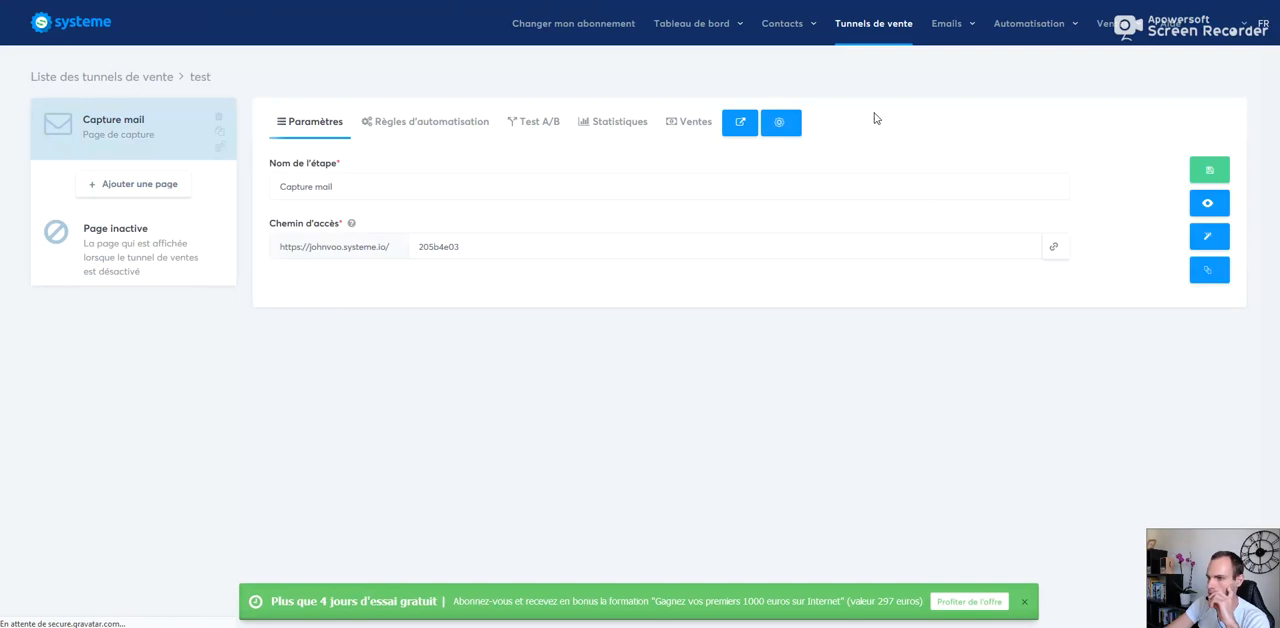
click(130, 193)
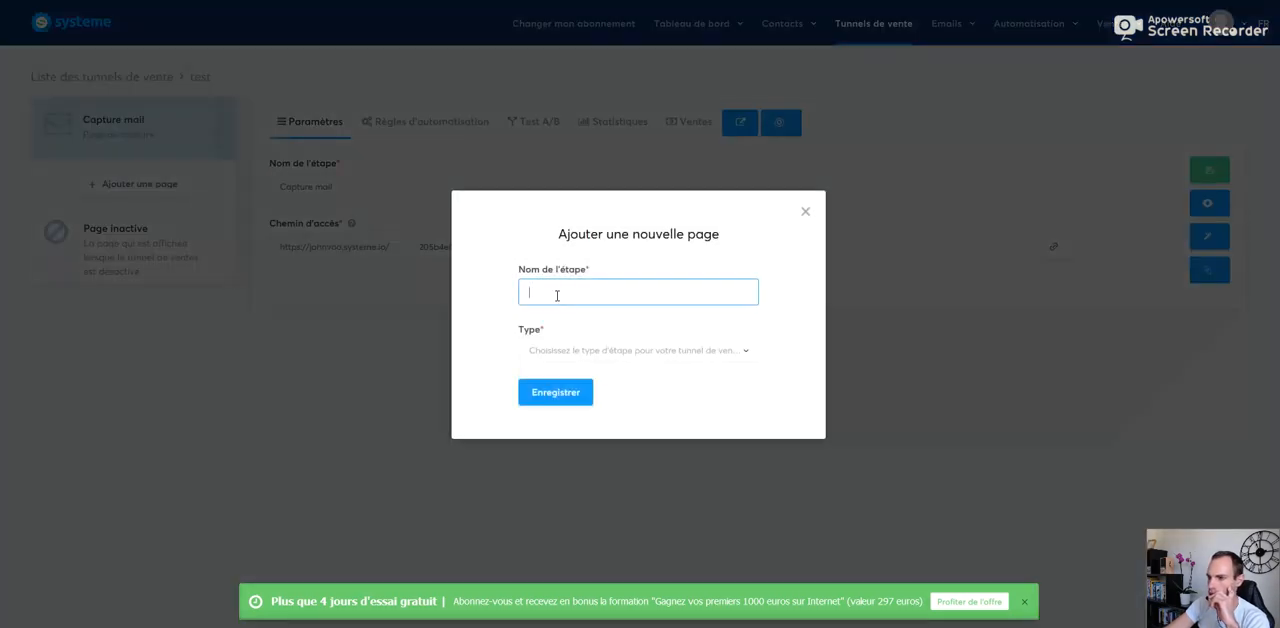
click(564, 294)
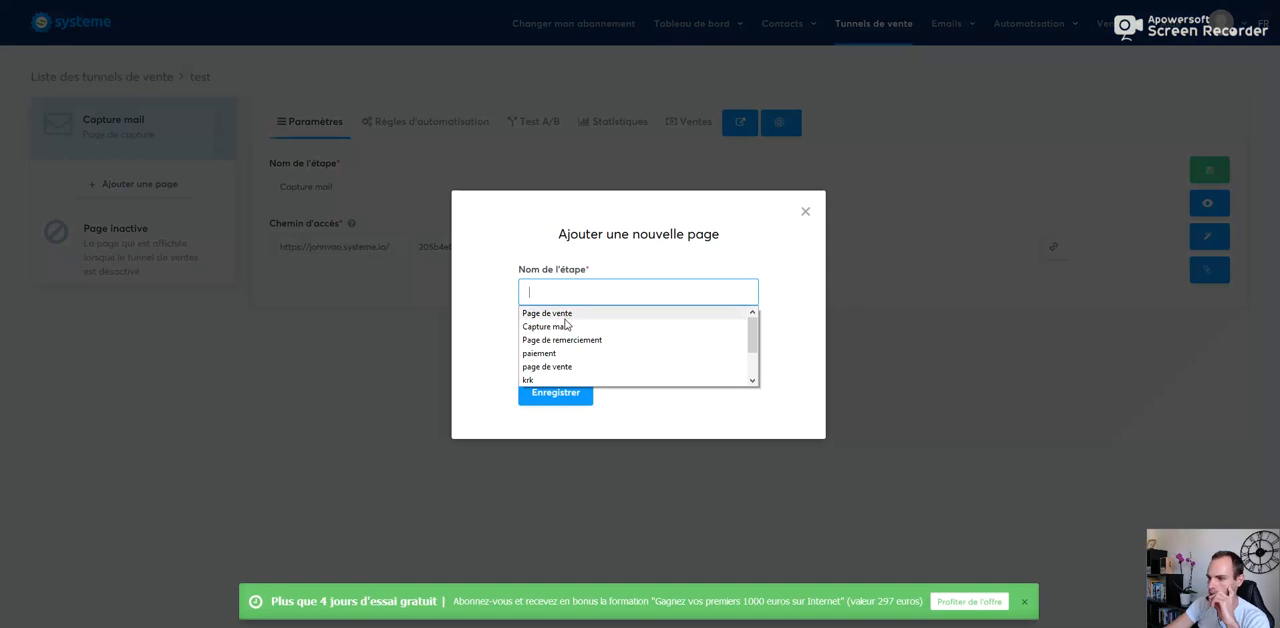
click(563, 340)
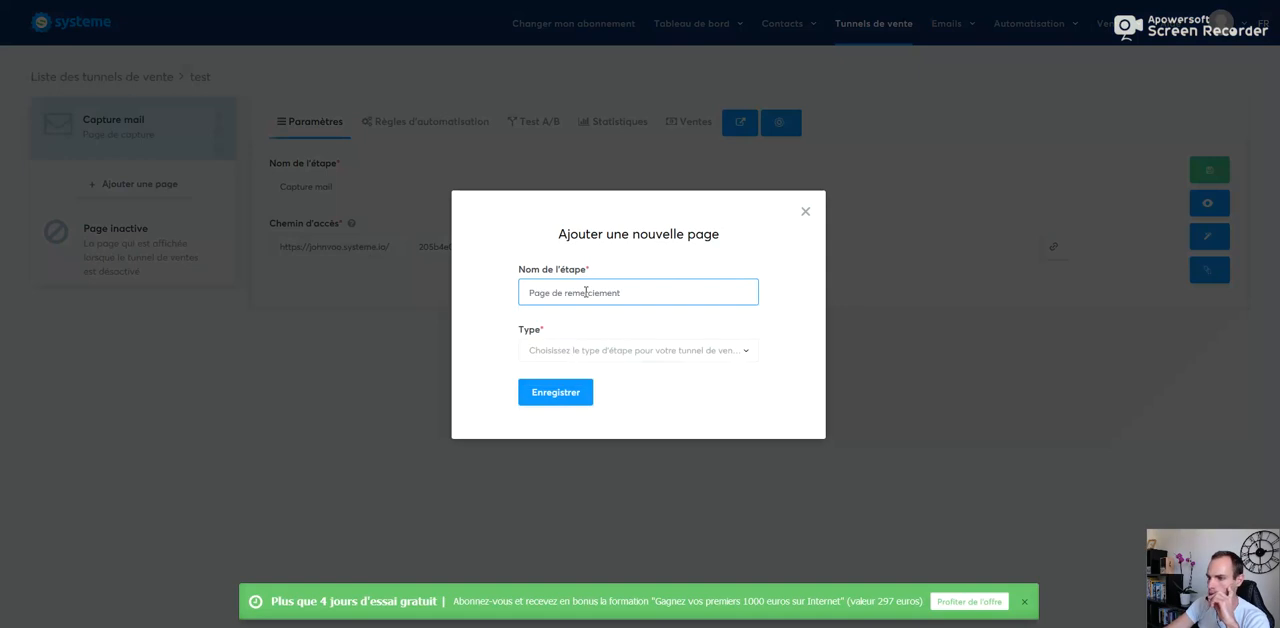
click(582, 351)
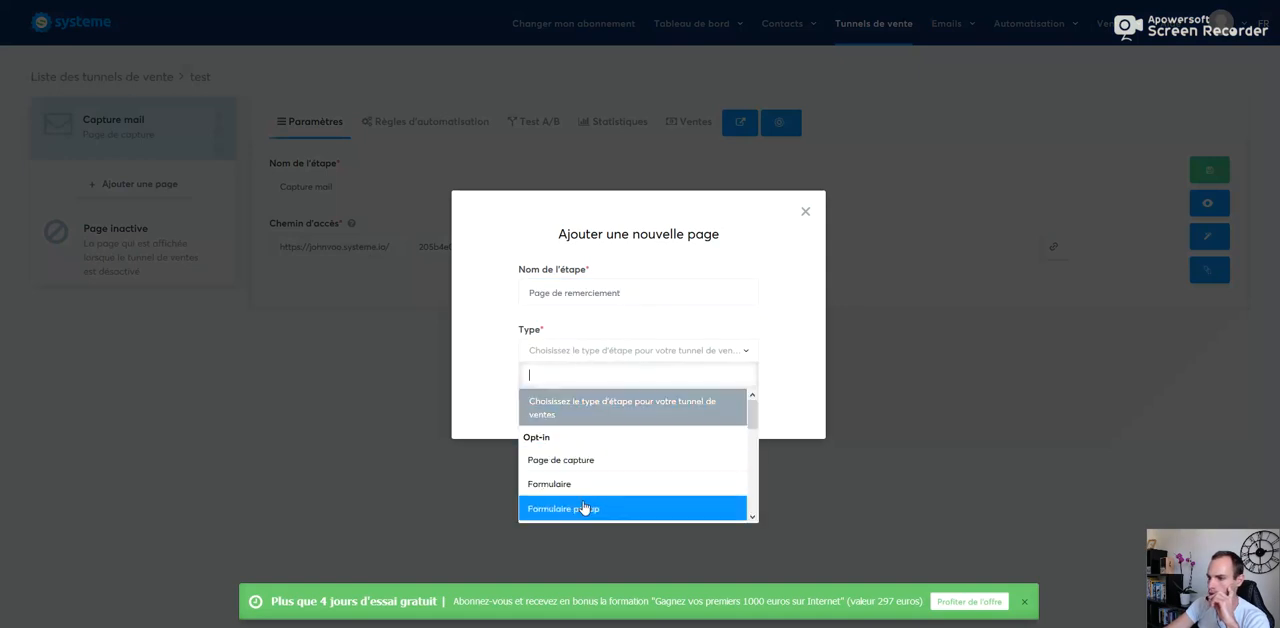
click(752, 518)
click(752, 518)
click(604, 460)
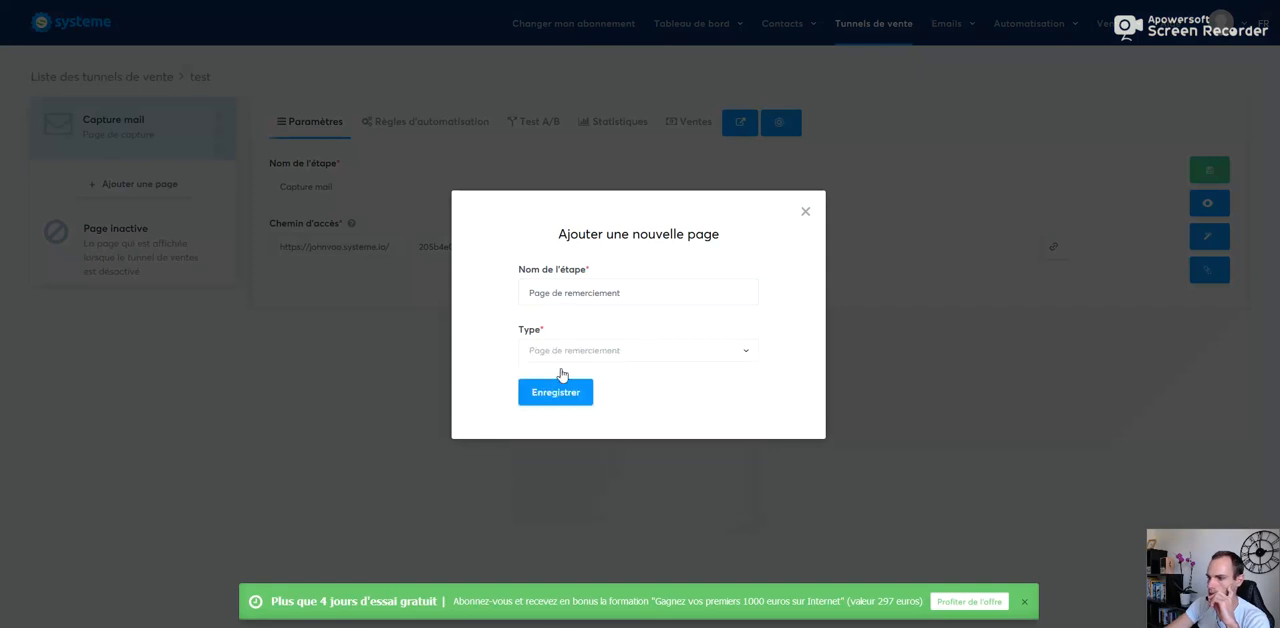
click(566, 395)
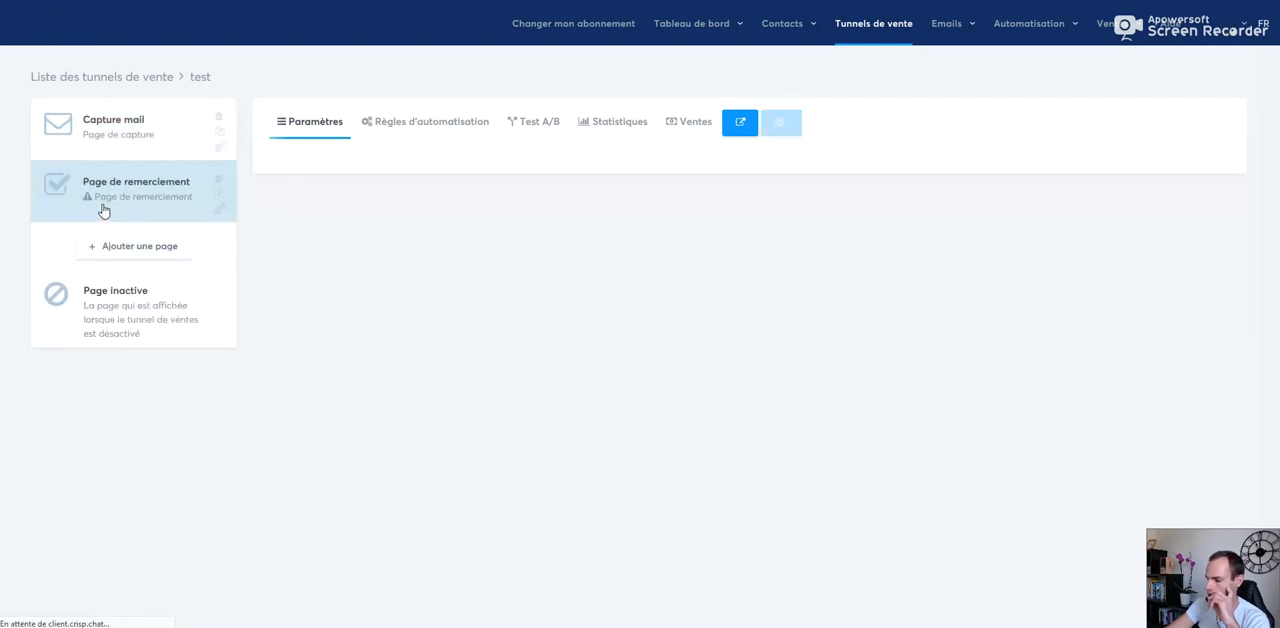
Step: Apply the "merci" template to the Page de remerciement step and copy its access link
mouse_move(488, 232)
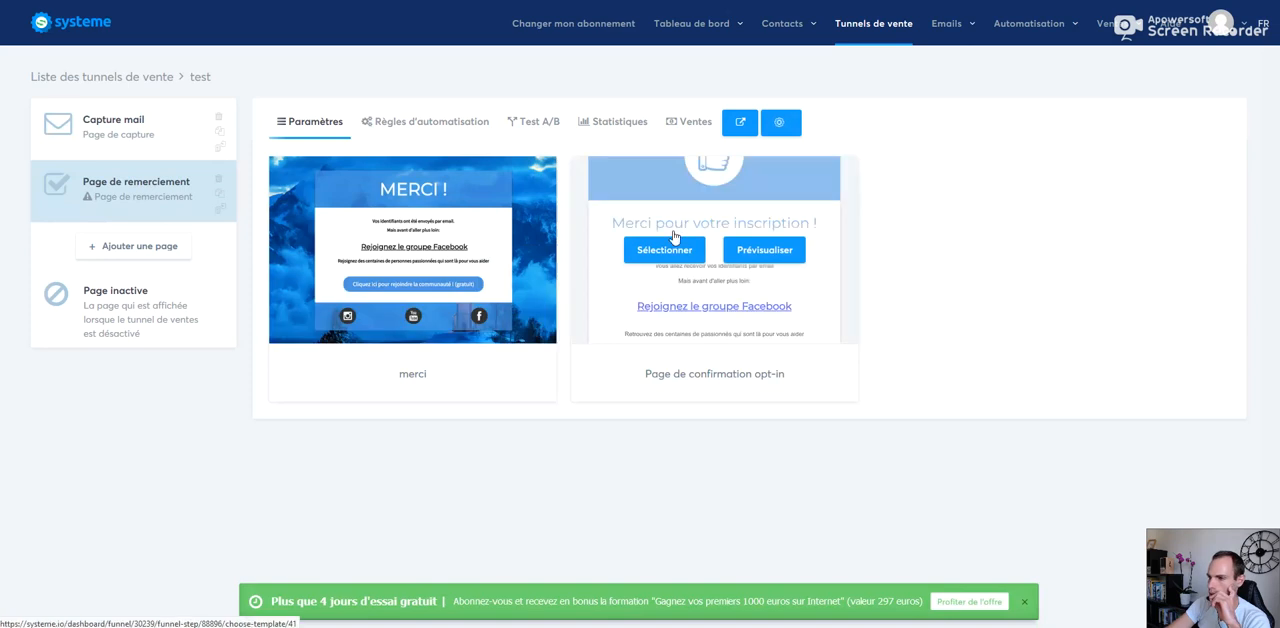
click(358, 257)
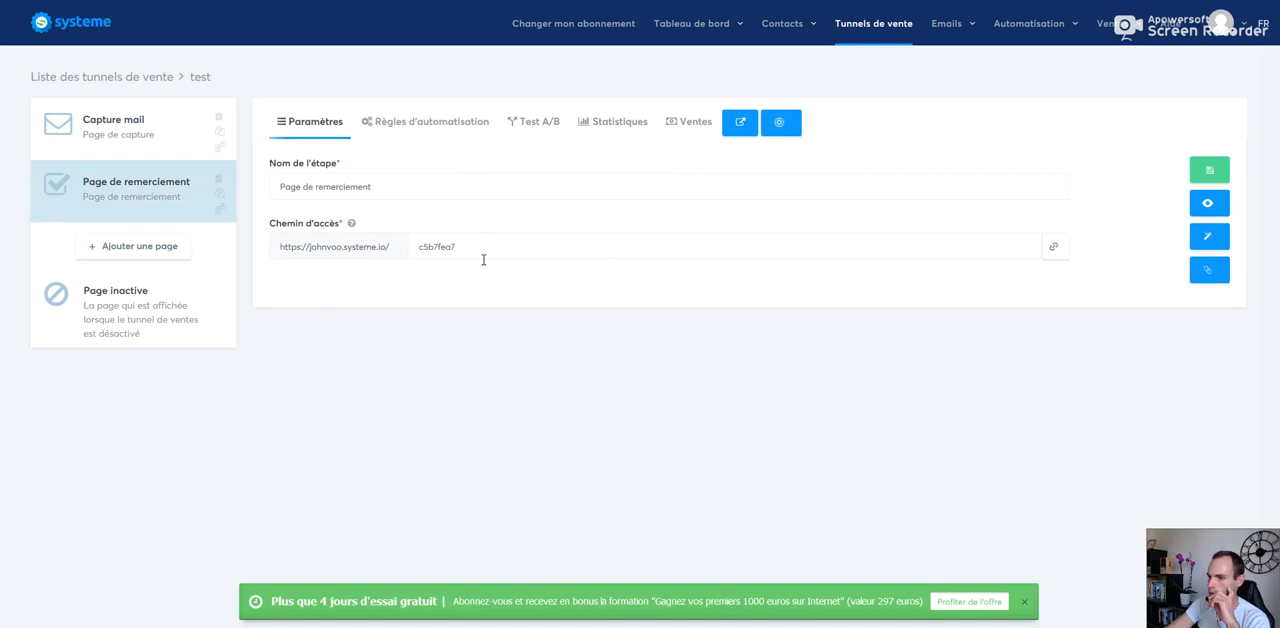
drag(476, 246, 417, 246)
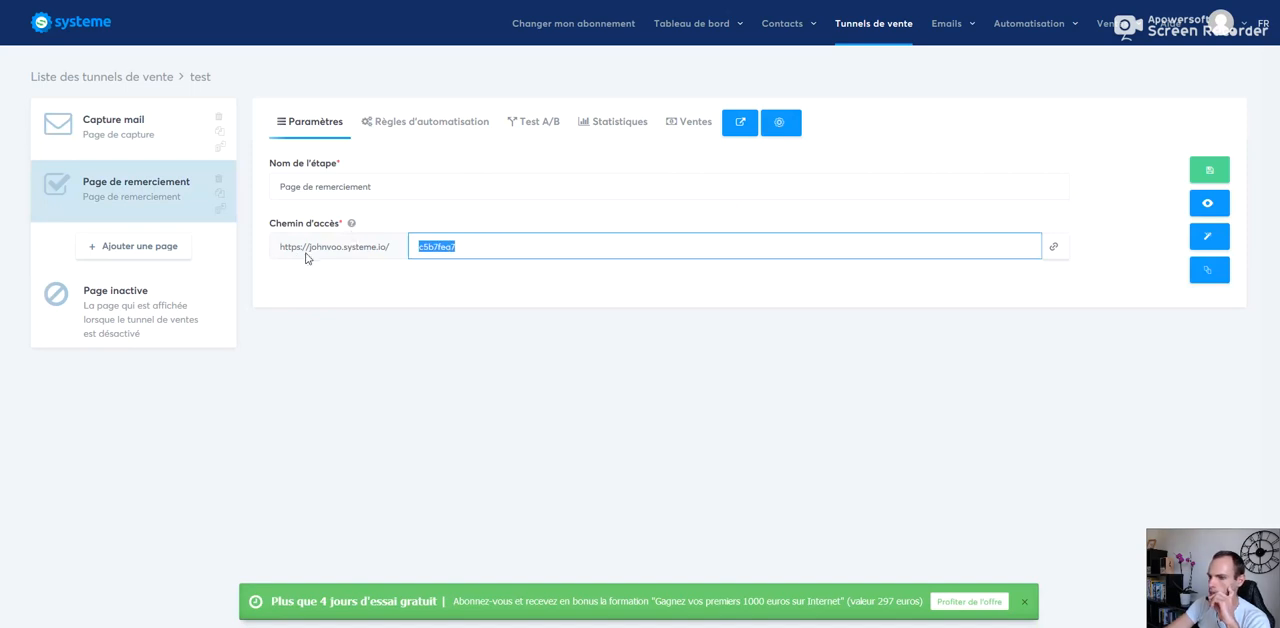
click(431, 241)
click(1057, 251)
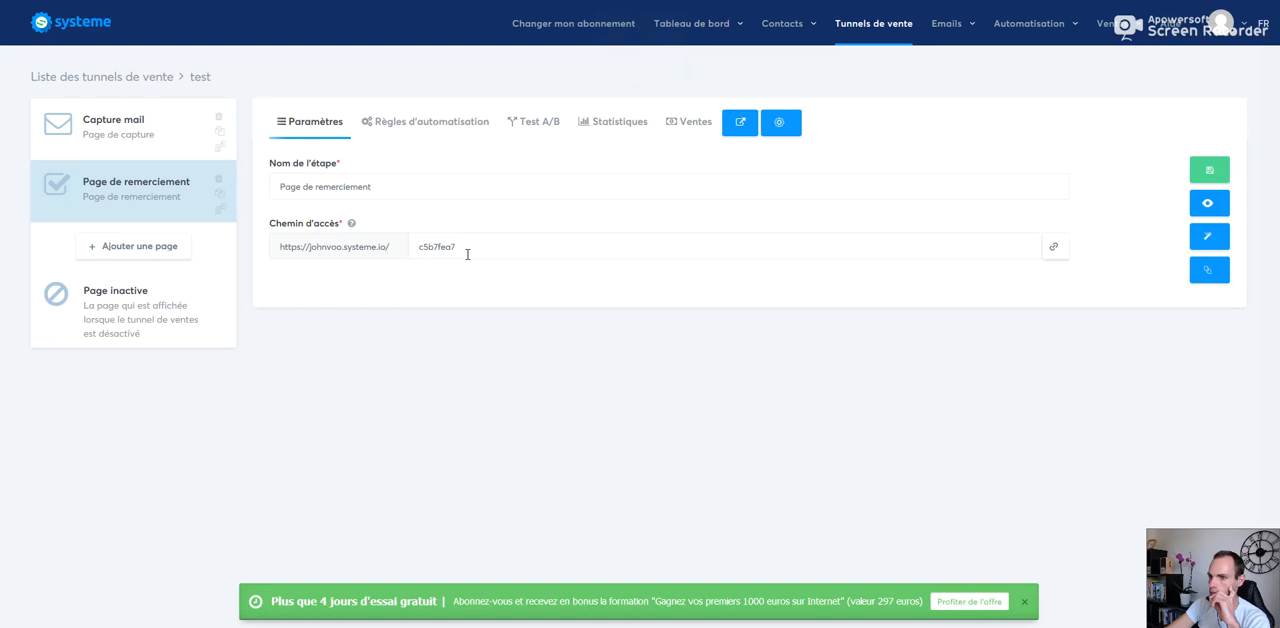
Step: Copy the Capture mail step's access link and open it in a new browser tab to view the page
click(113, 128)
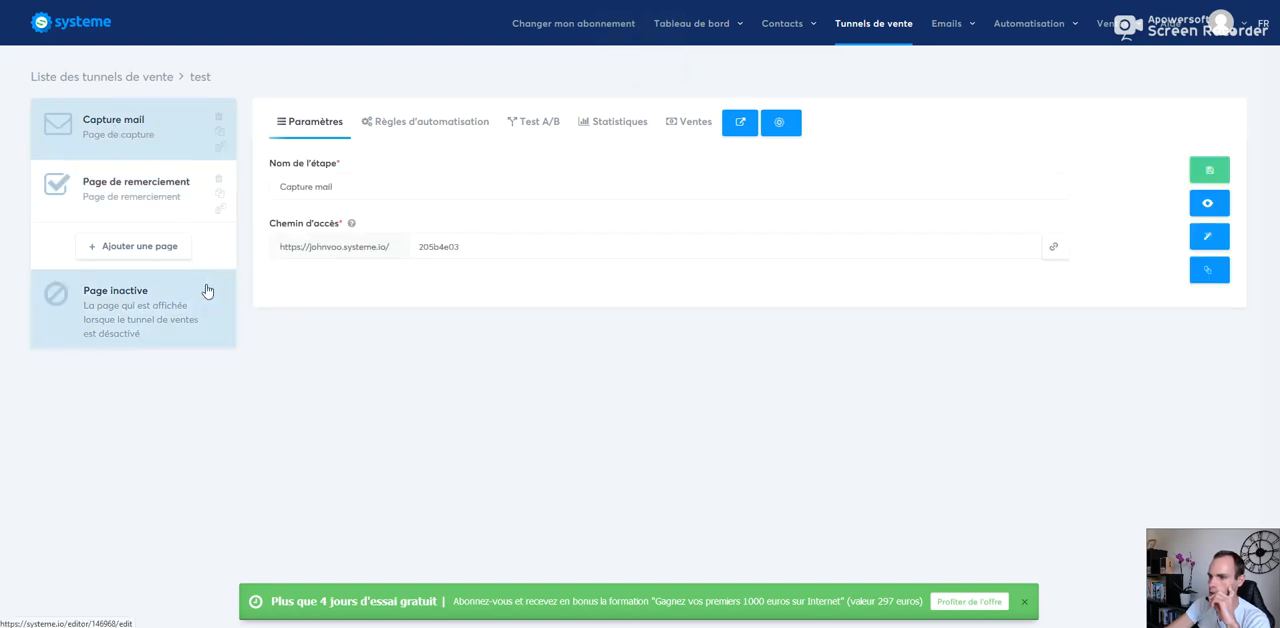
drag(496, 250, 329, 257)
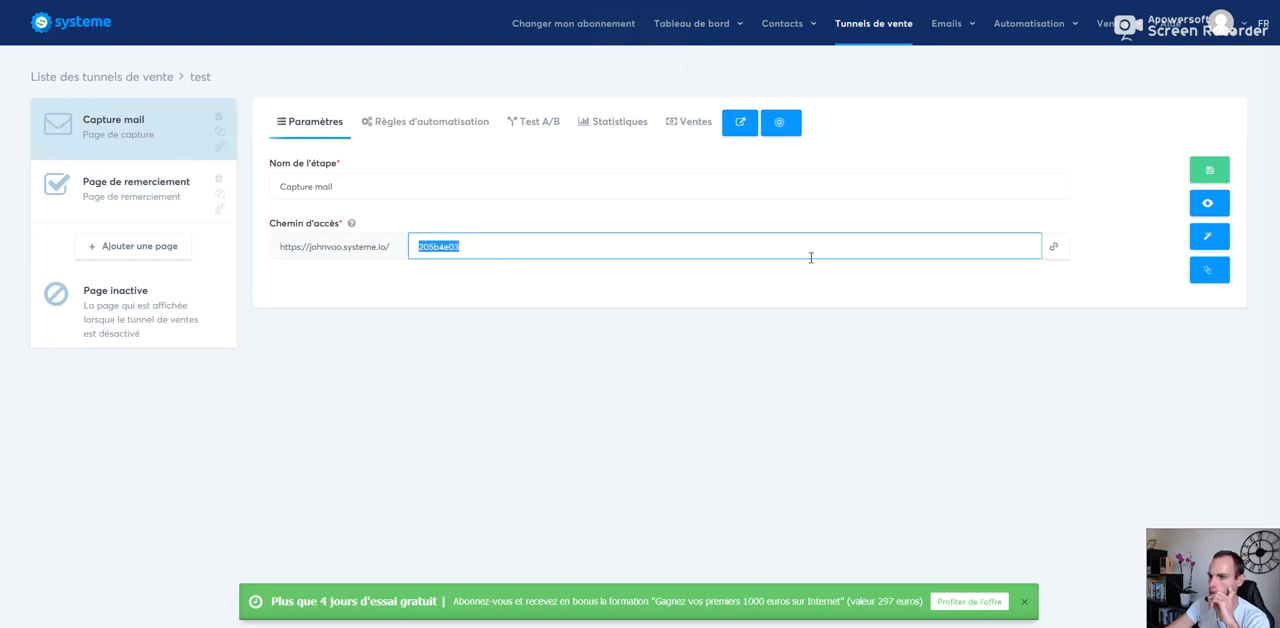
click(1053, 247)
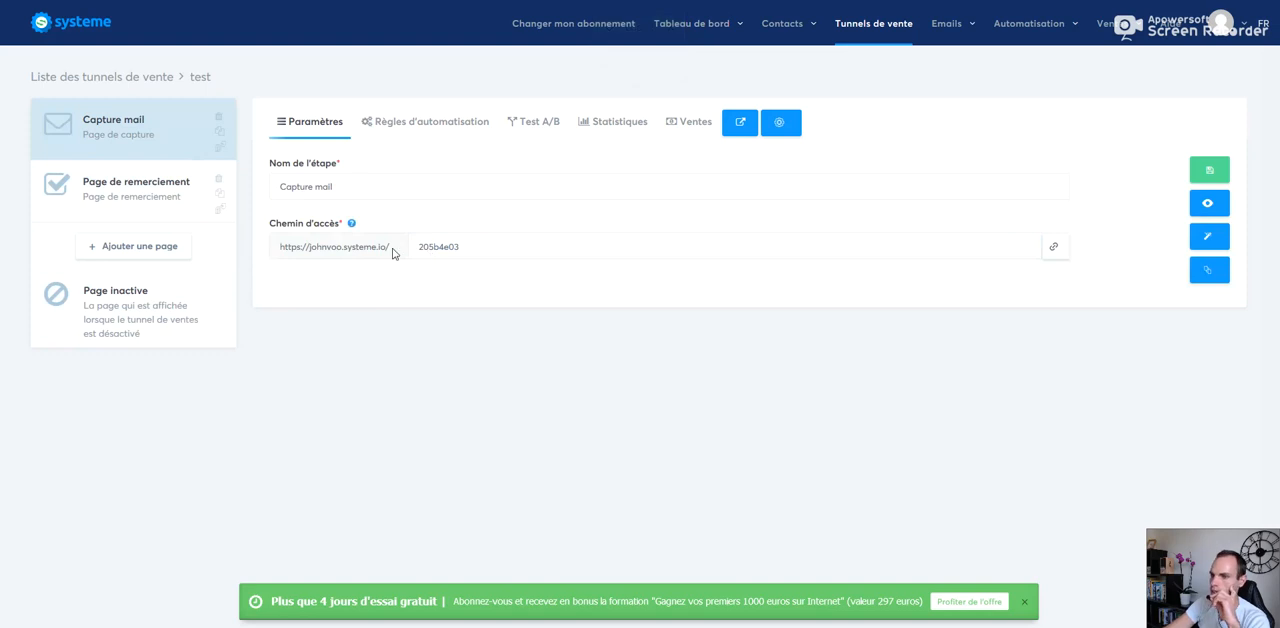
key(ctrl+t)
right_click(336, 0)
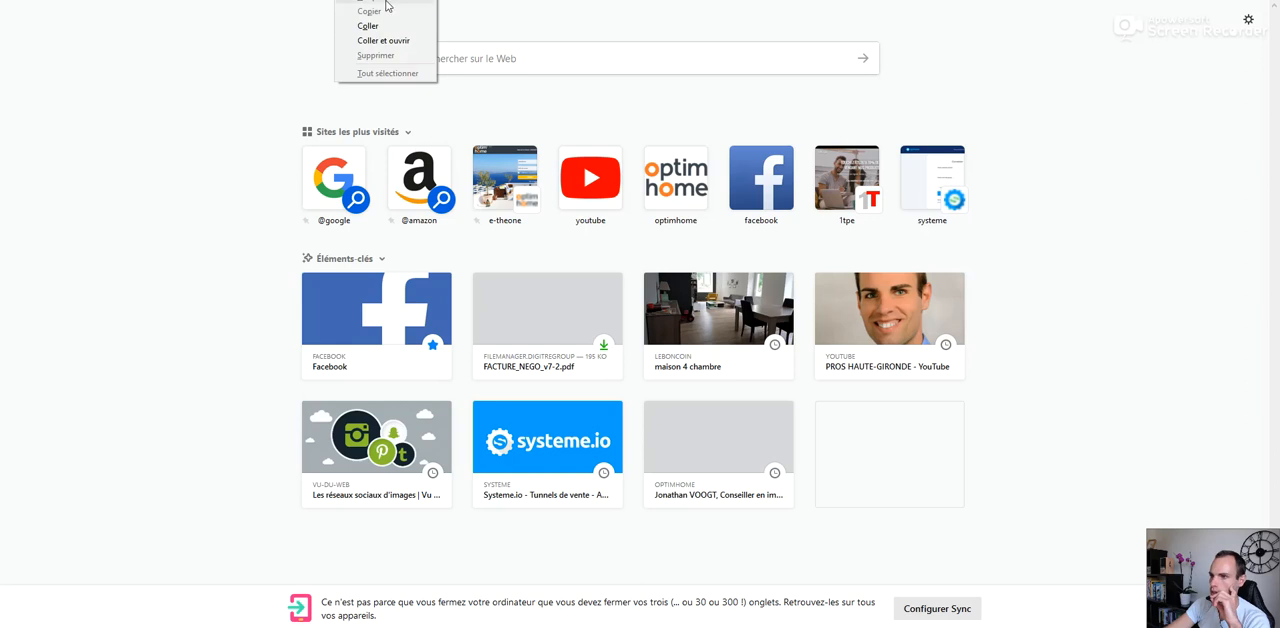
click(388, 24)
key(Return)
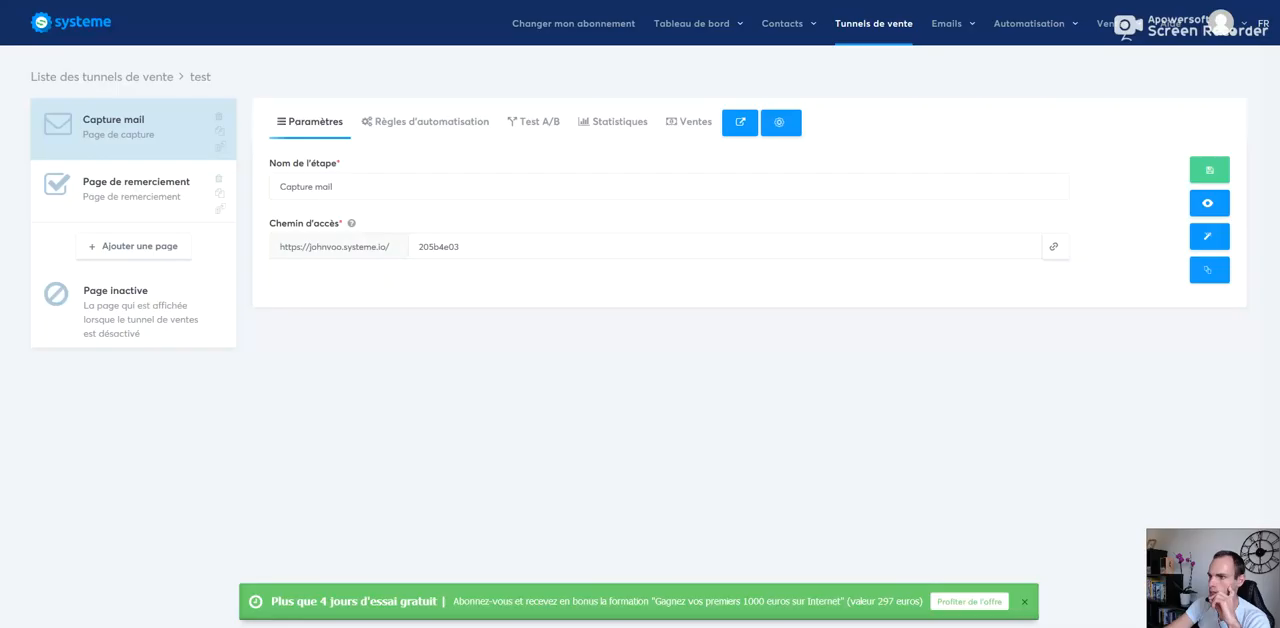
Step: Open the Page de remerciement step in the page editor
click(126, 192)
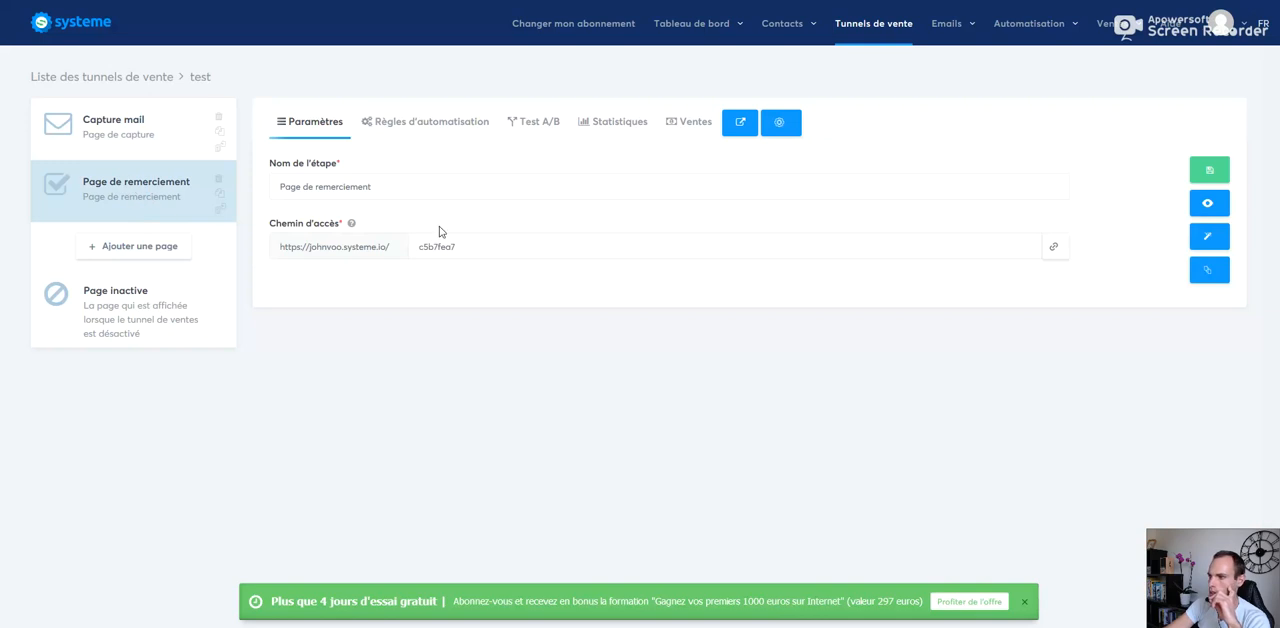
click(1207, 242)
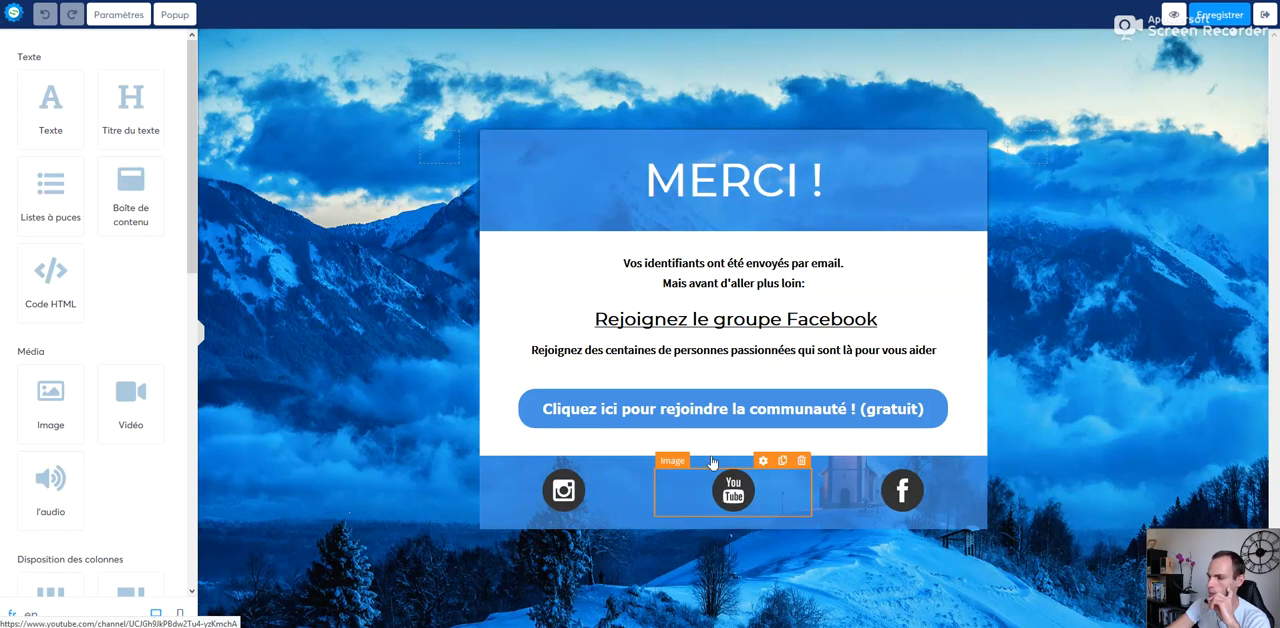
drag(191, 123, 191, 36)
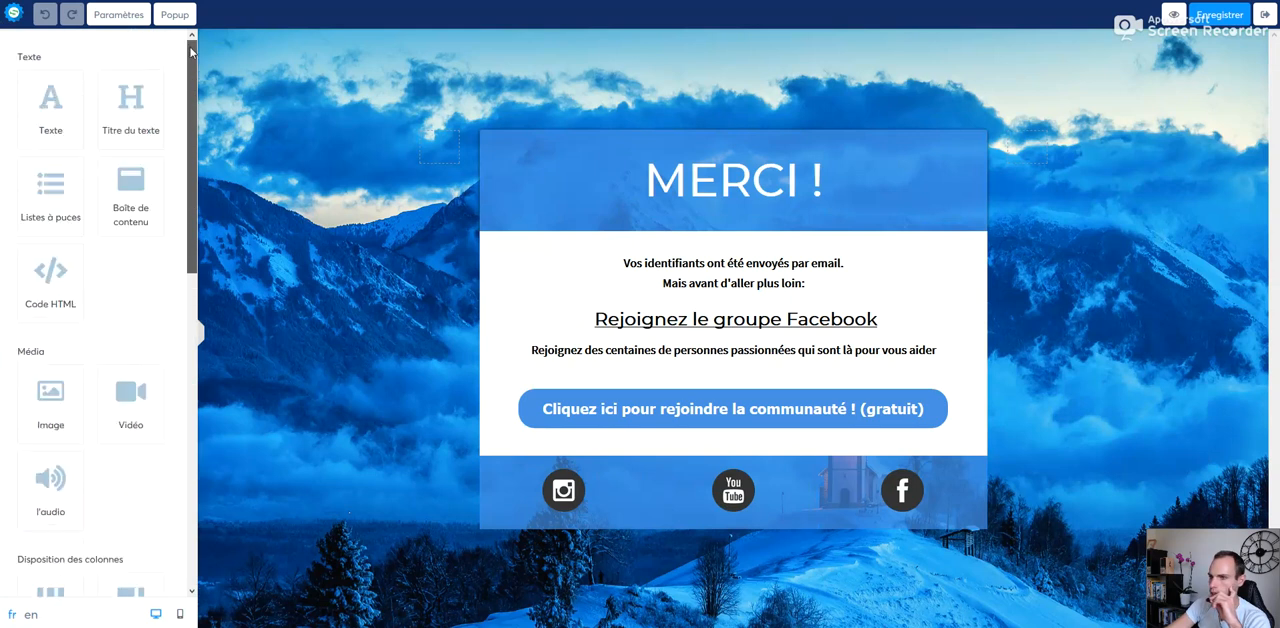
Step: Preview the thank-you page and follow its "Cliquez ici pour rejoindre la communauté ! (gratuit)" button to test the Facebook group link
click(629, 409)
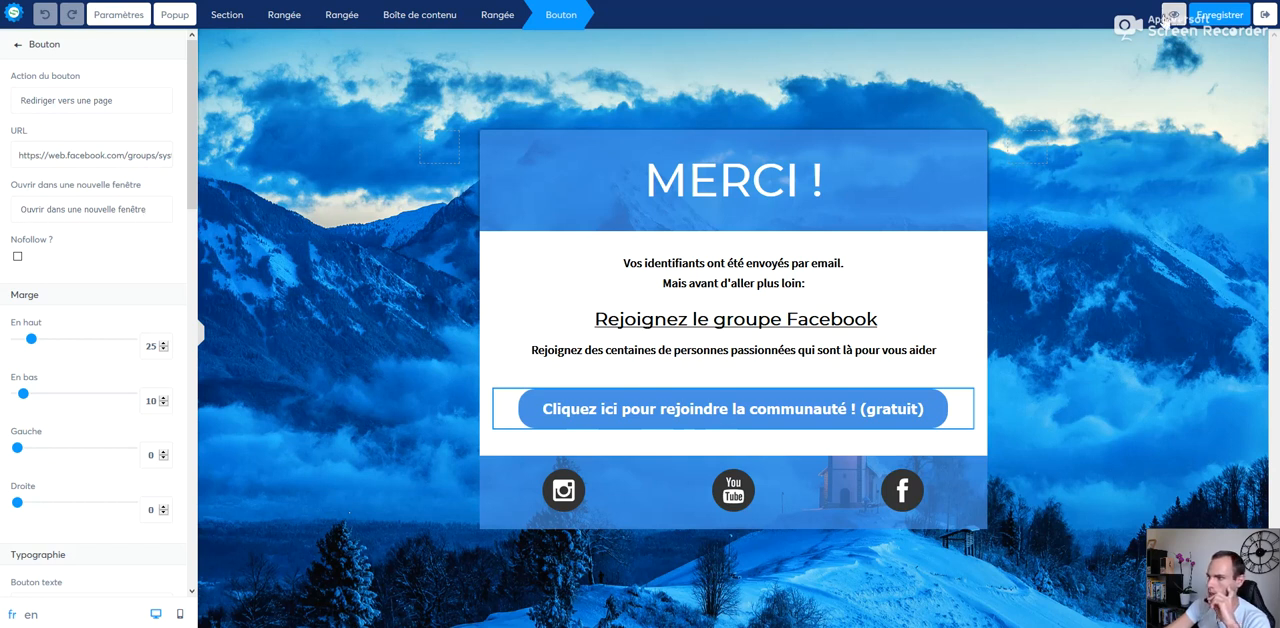
click(1174, 17)
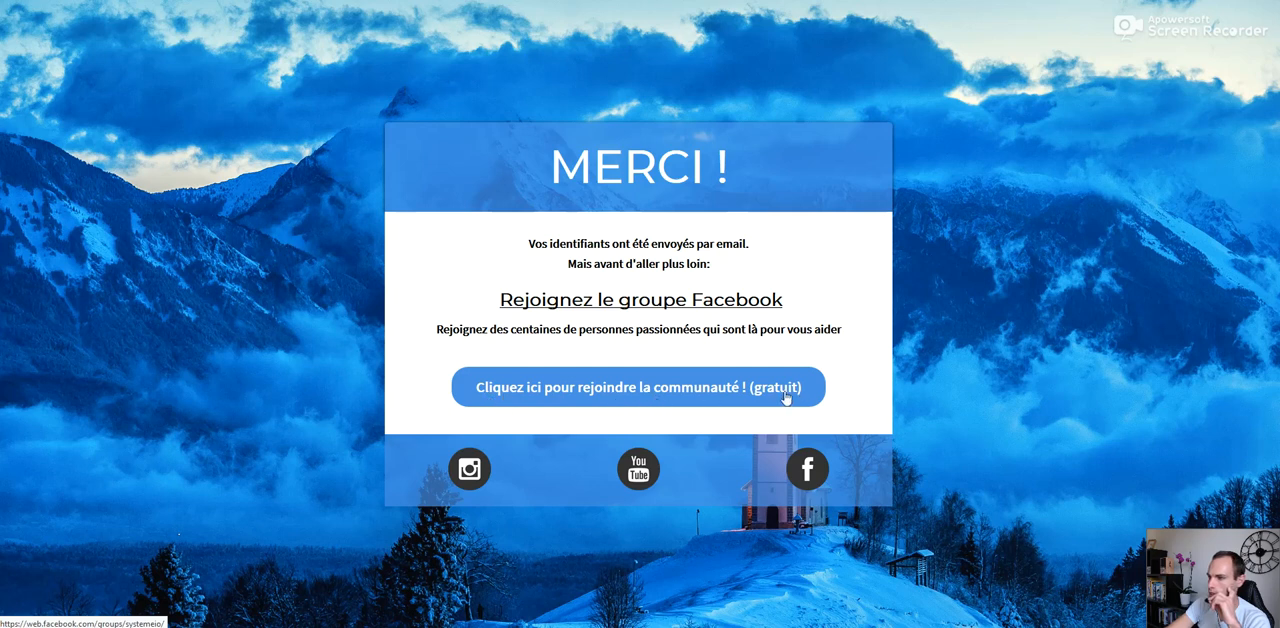
click(645, 395)
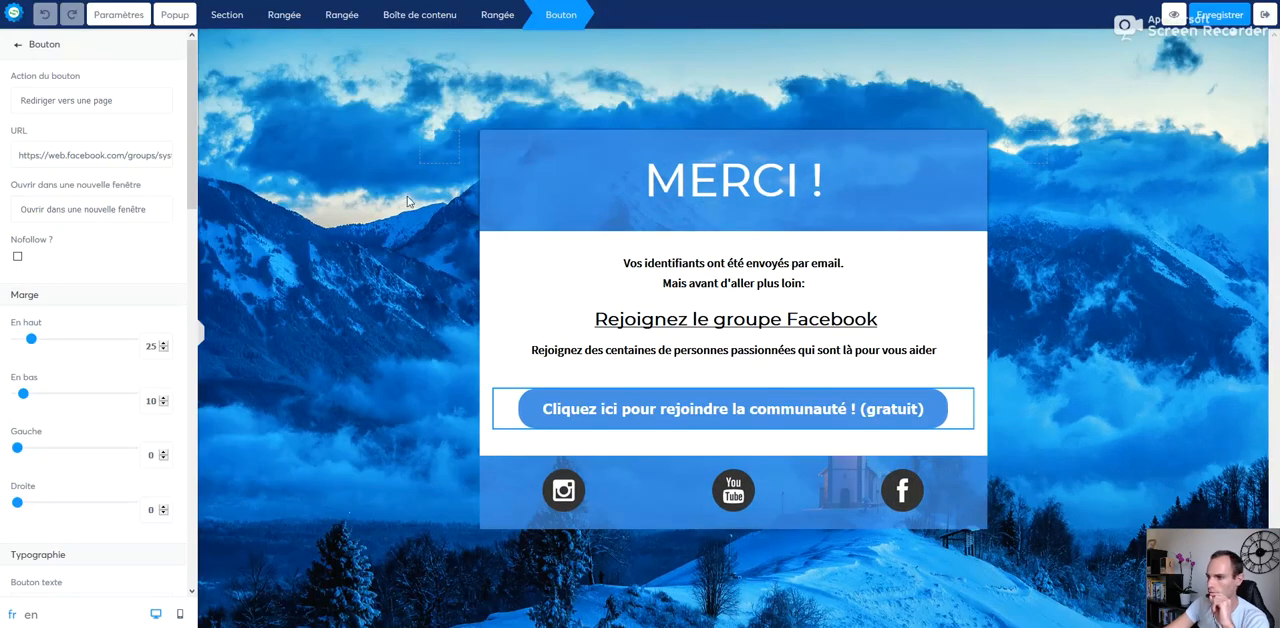
Step: Save the thank-you page and exit the page editor to the test funnel's steps
click(1224, 16)
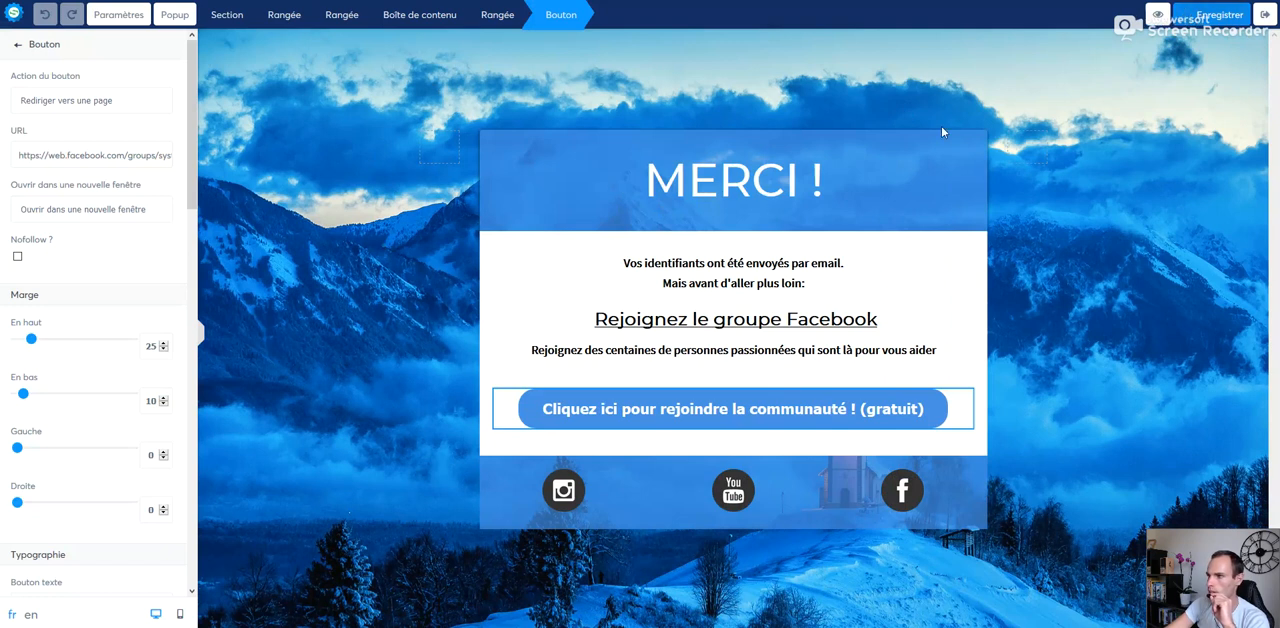
click(1264, 15)
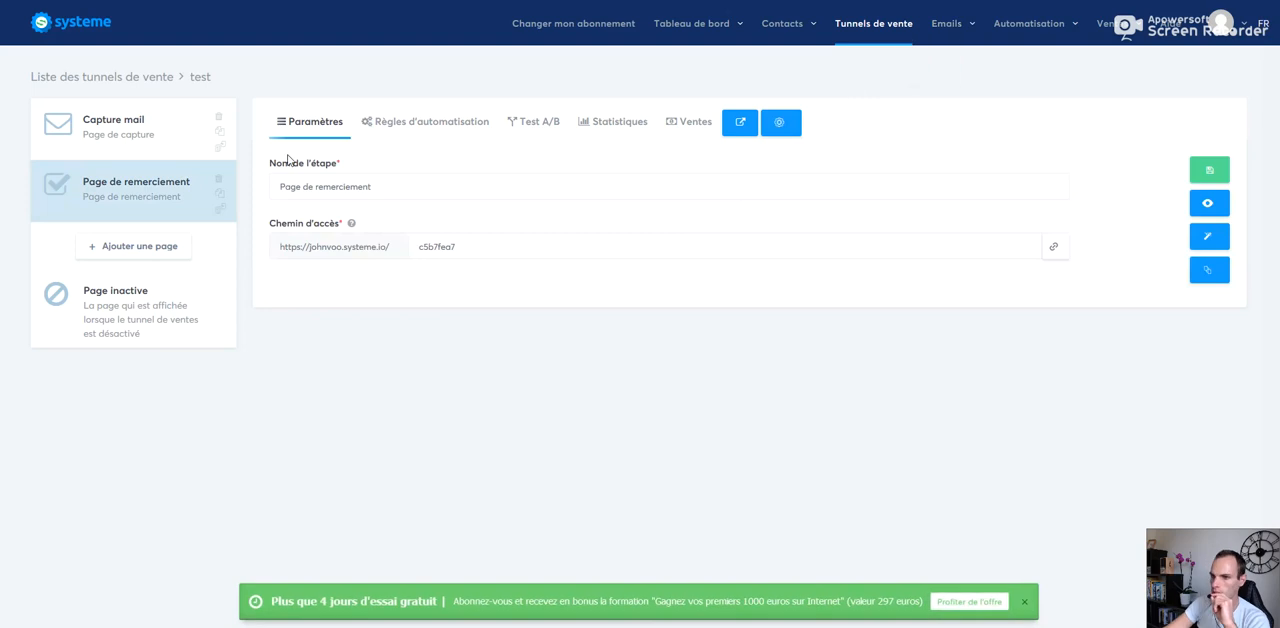
Step: Add a funnel step named "page de vente" of type "Page de vente" from the Ventes group
click(130, 256)
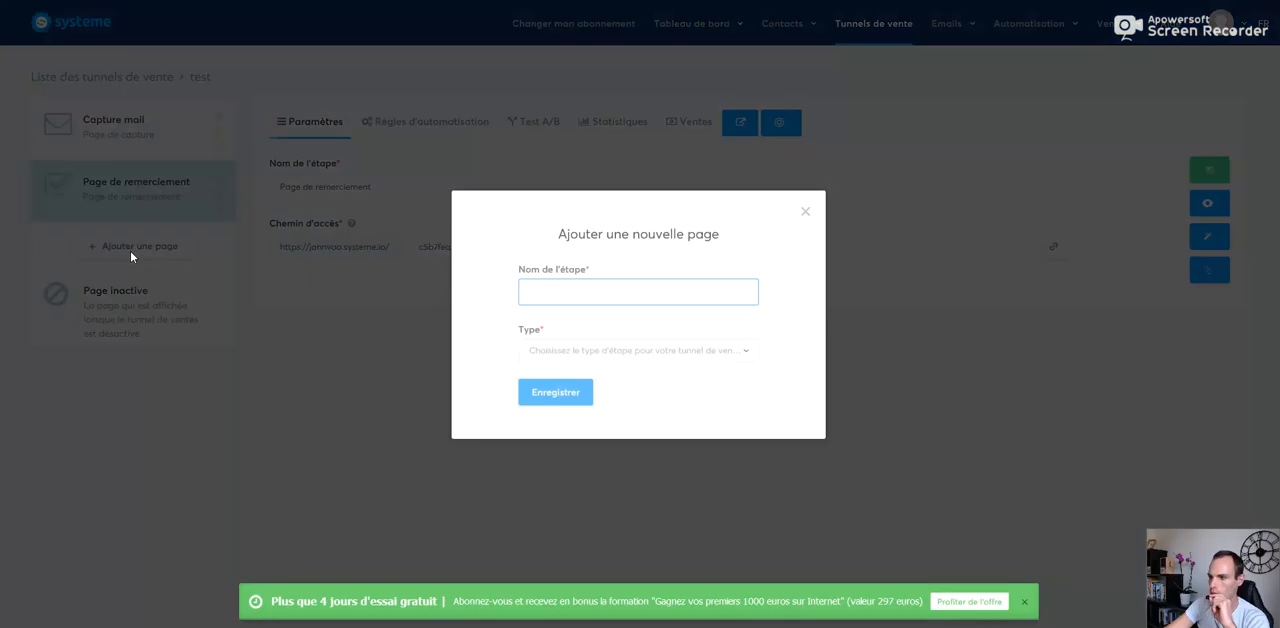
click(557, 291)
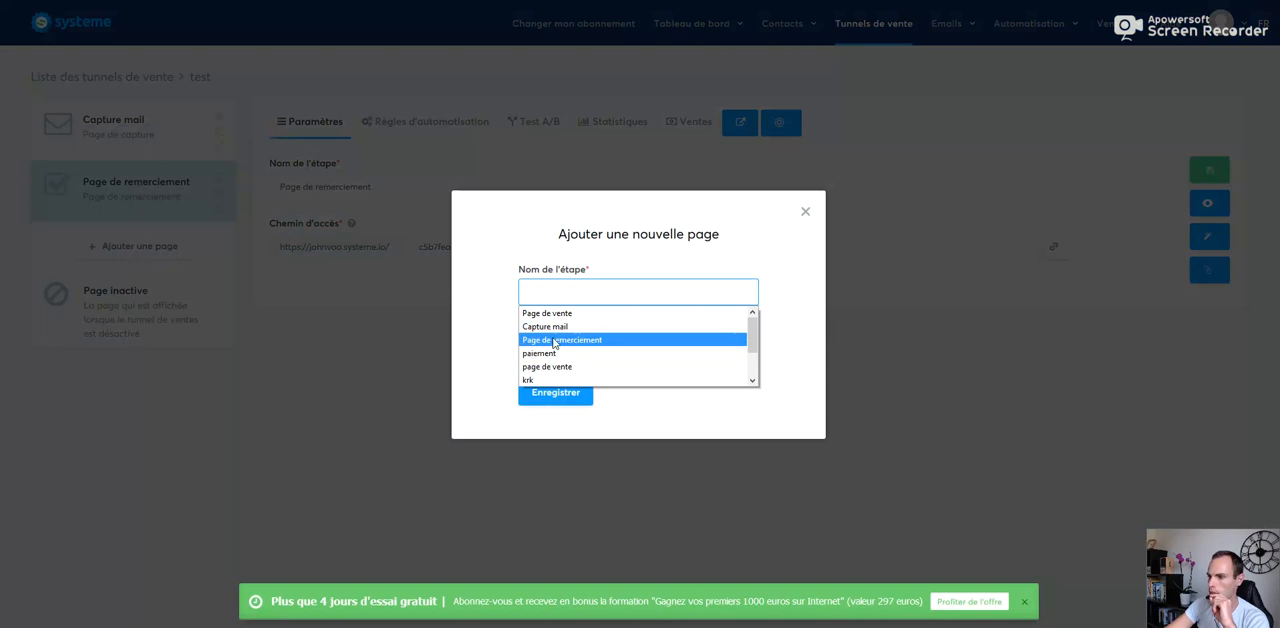
click(561, 367)
click(559, 351)
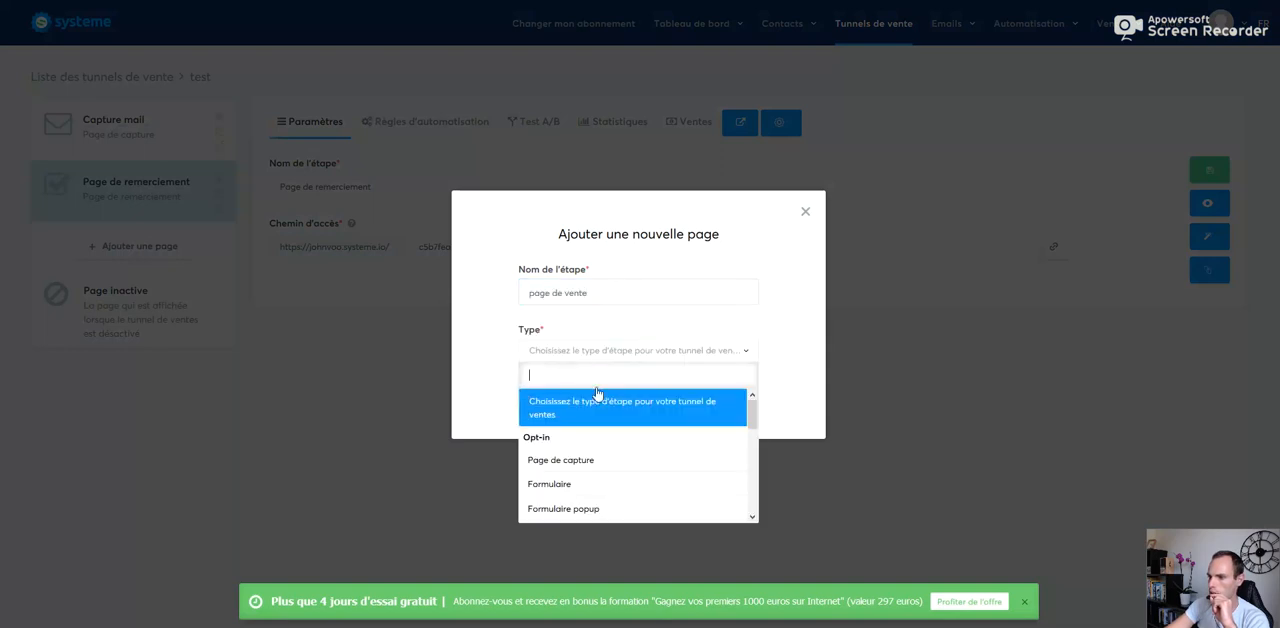
drag(753, 412, 753, 455)
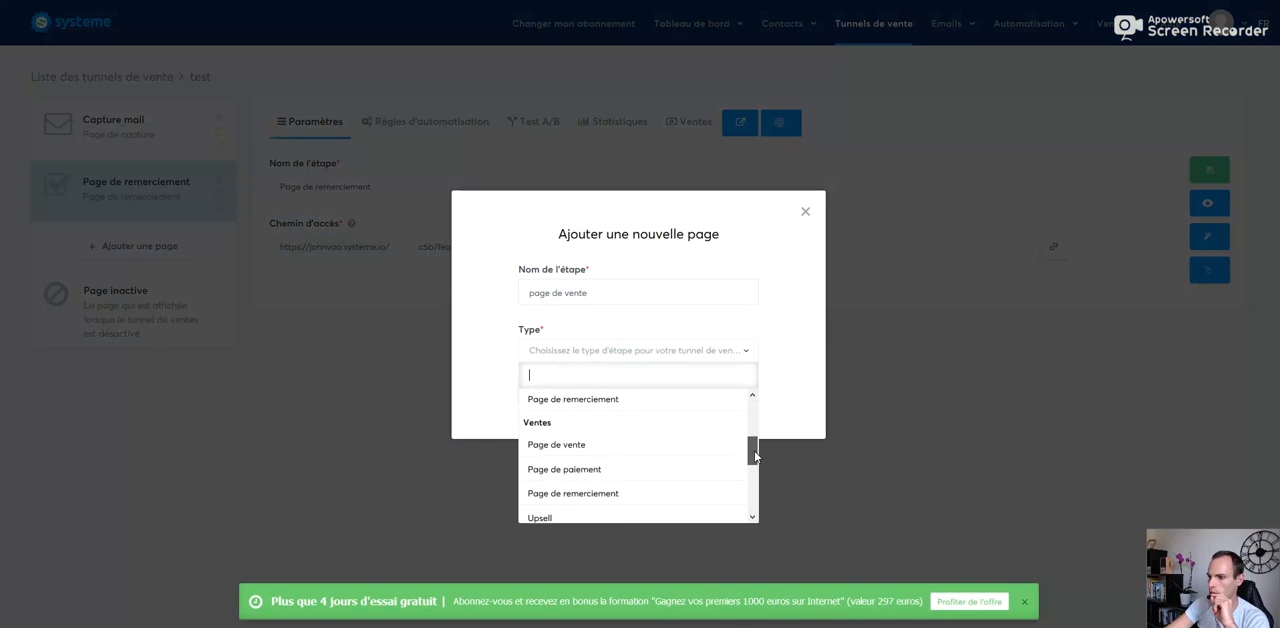
click(552, 437)
click(568, 390)
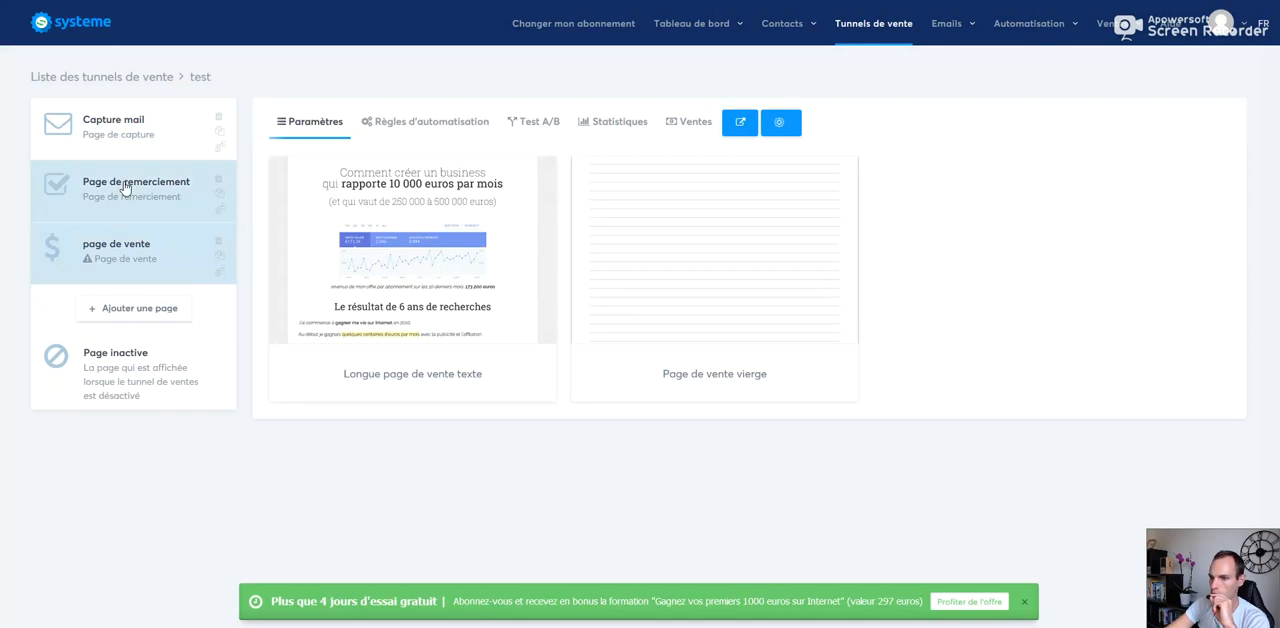
Step: Apply the "Longue page de vente texte" template to the page de vente step and look through it in the page editor
mouse_move(371, 250)
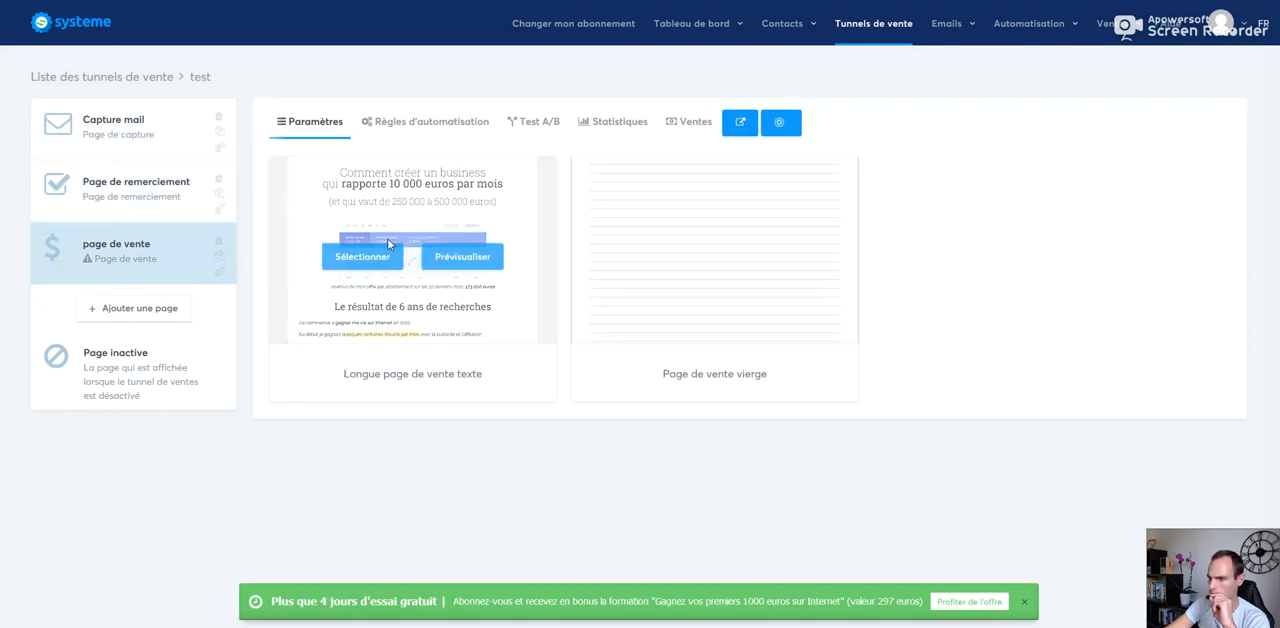
mouse_move(651, 286)
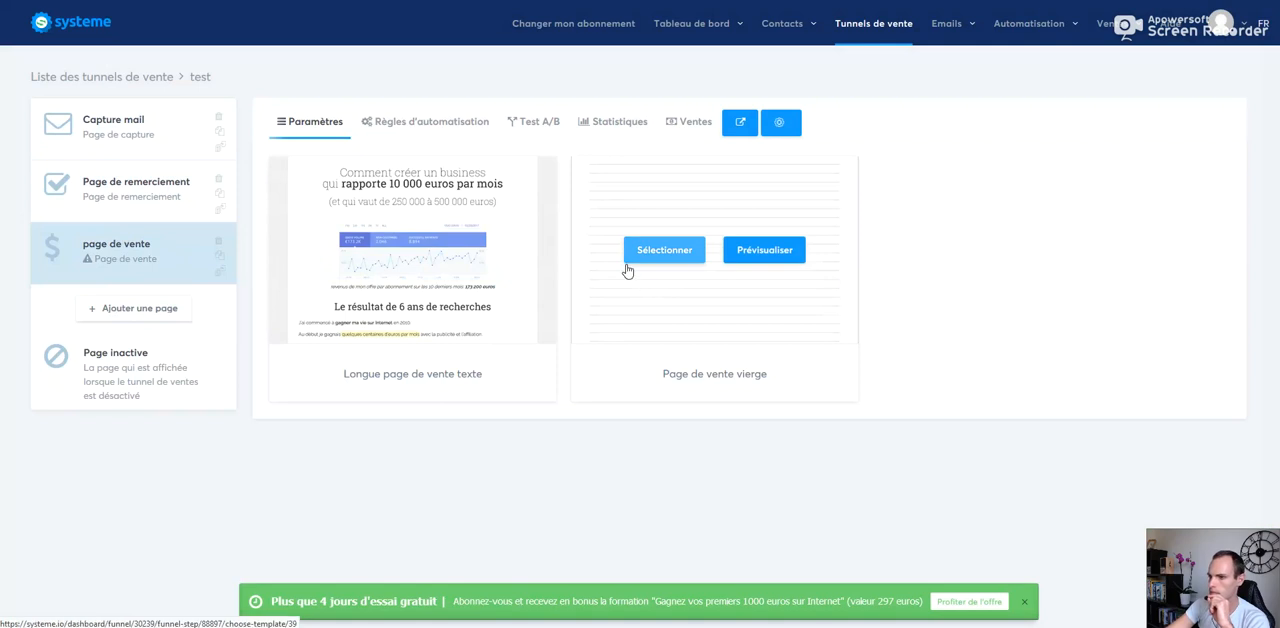
click(624, 258)
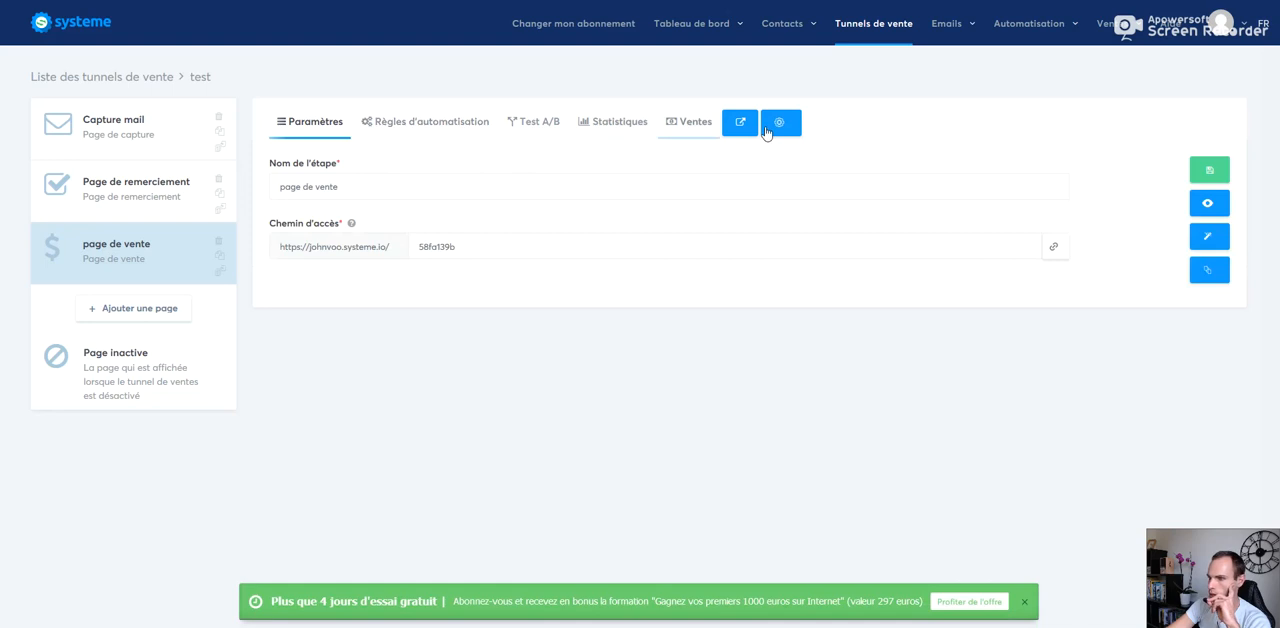
click(1203, 237)
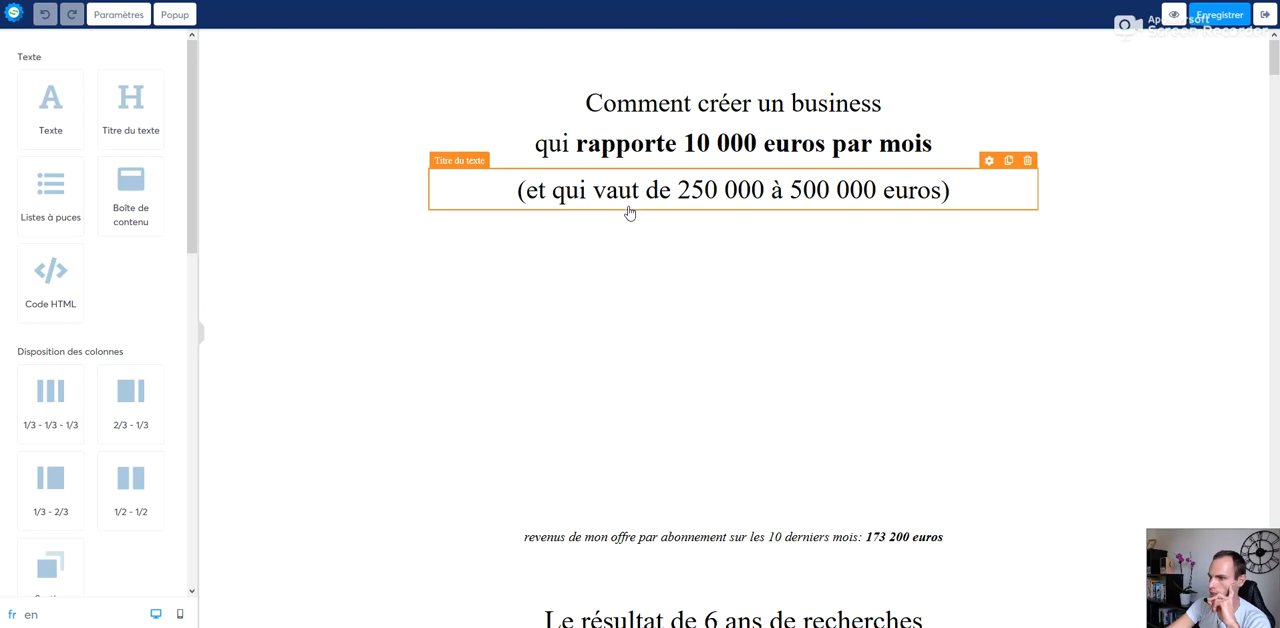
mouse_move(1276, 70)
mouse_down()
mouse_move(1277, 340)
mouse_move(1277, 57)
mouse_up()
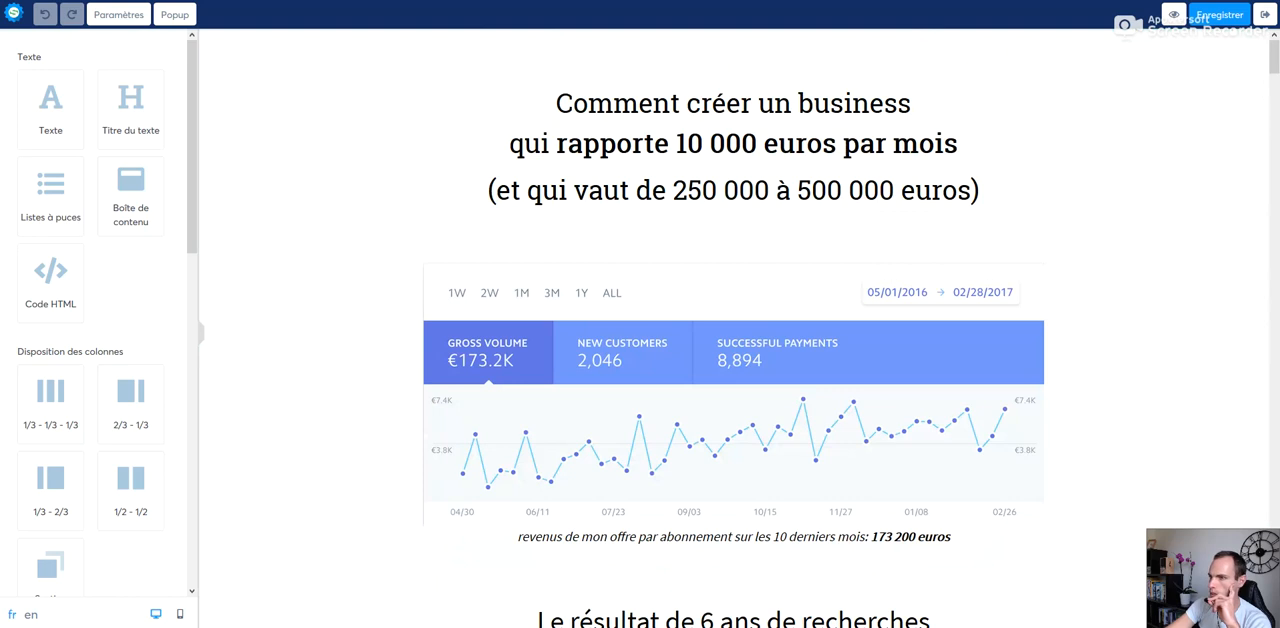
key(alt+Left)
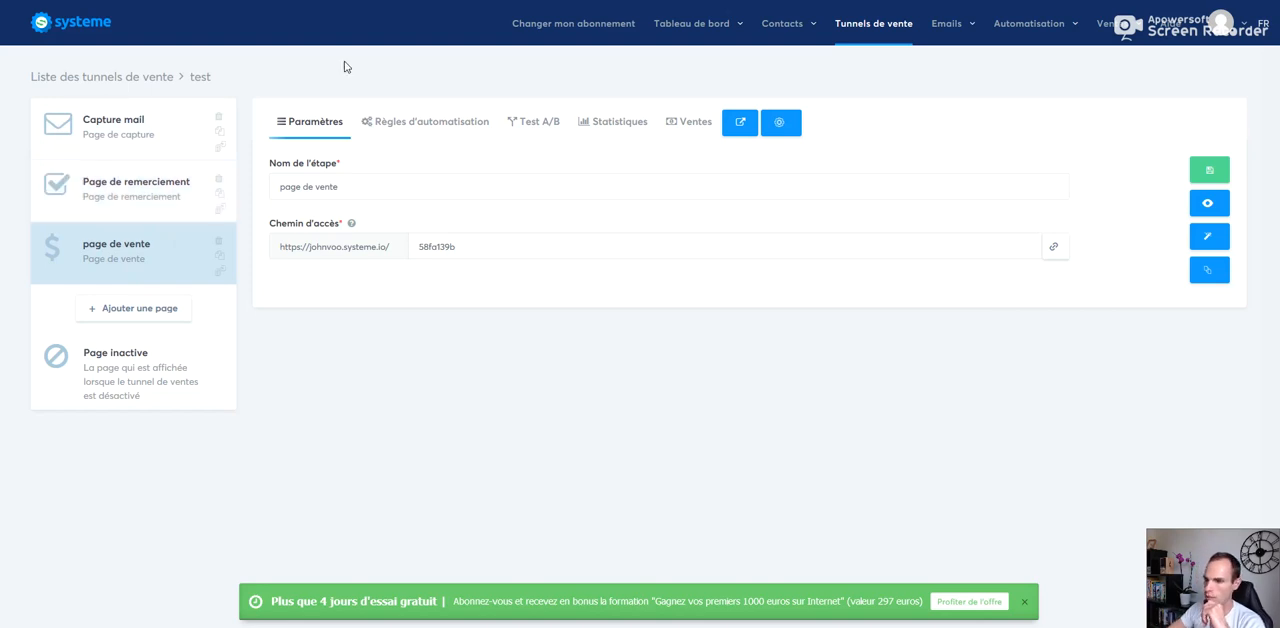
Step: Examine the automation rules of the page de vente and Capture mail steps, including the "Formulaire souscrit" trigger
click(390, 124)
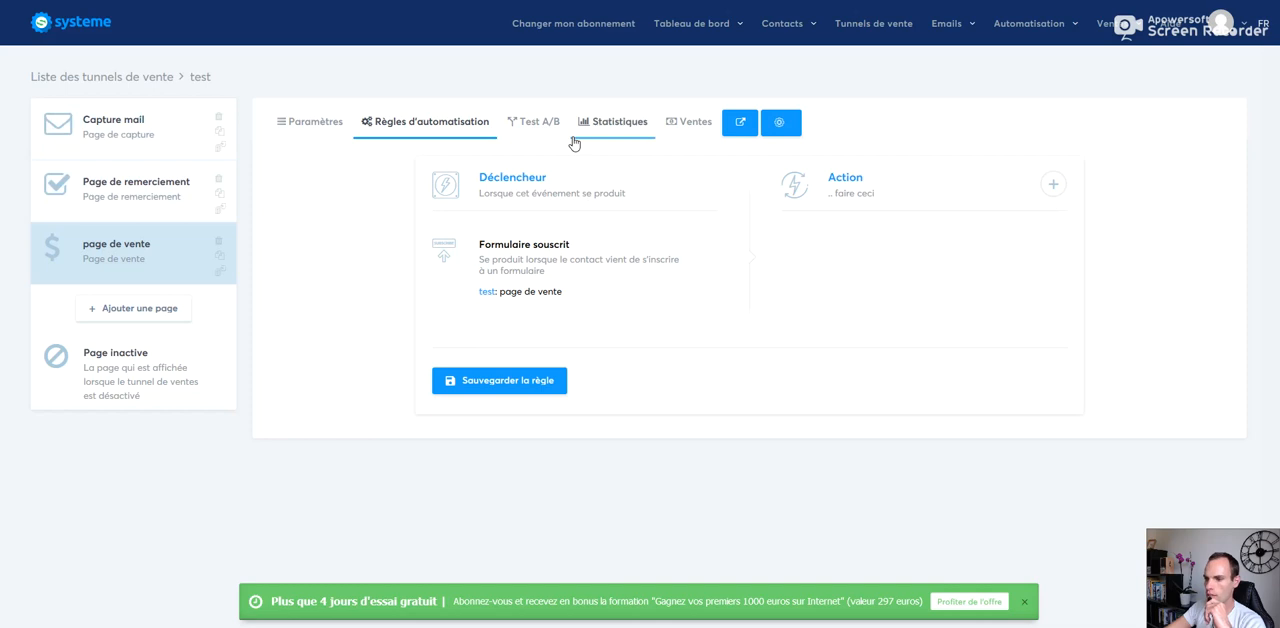
click(144, 139)
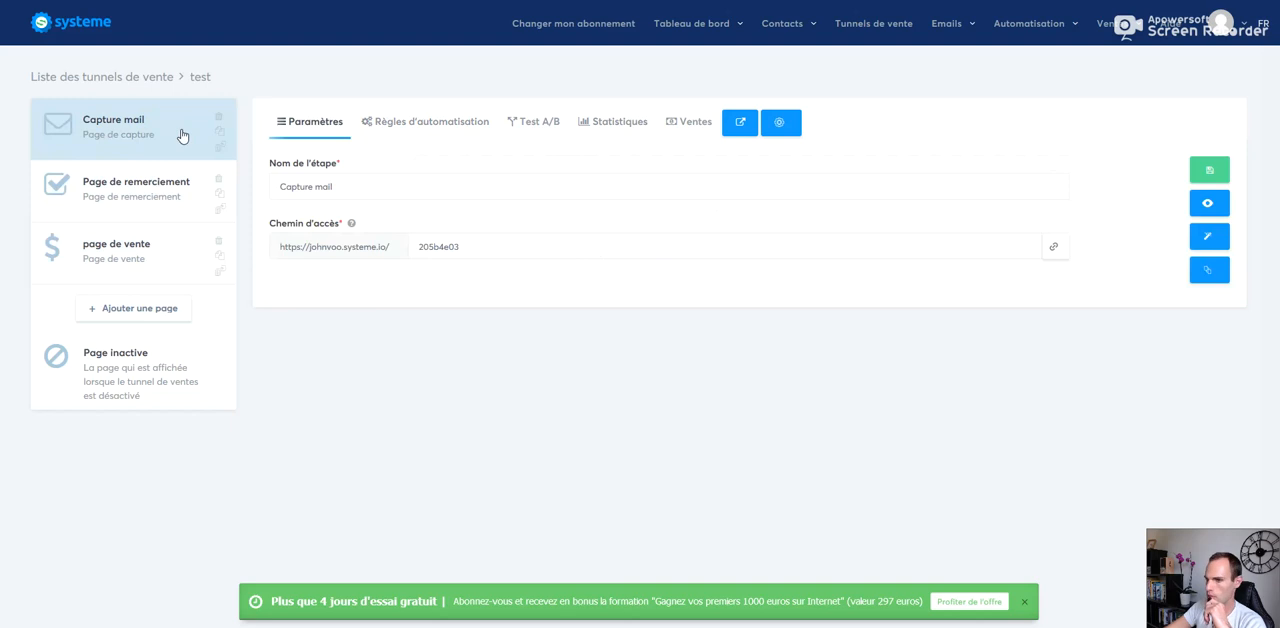
click(88, 128)
click(400, 128)
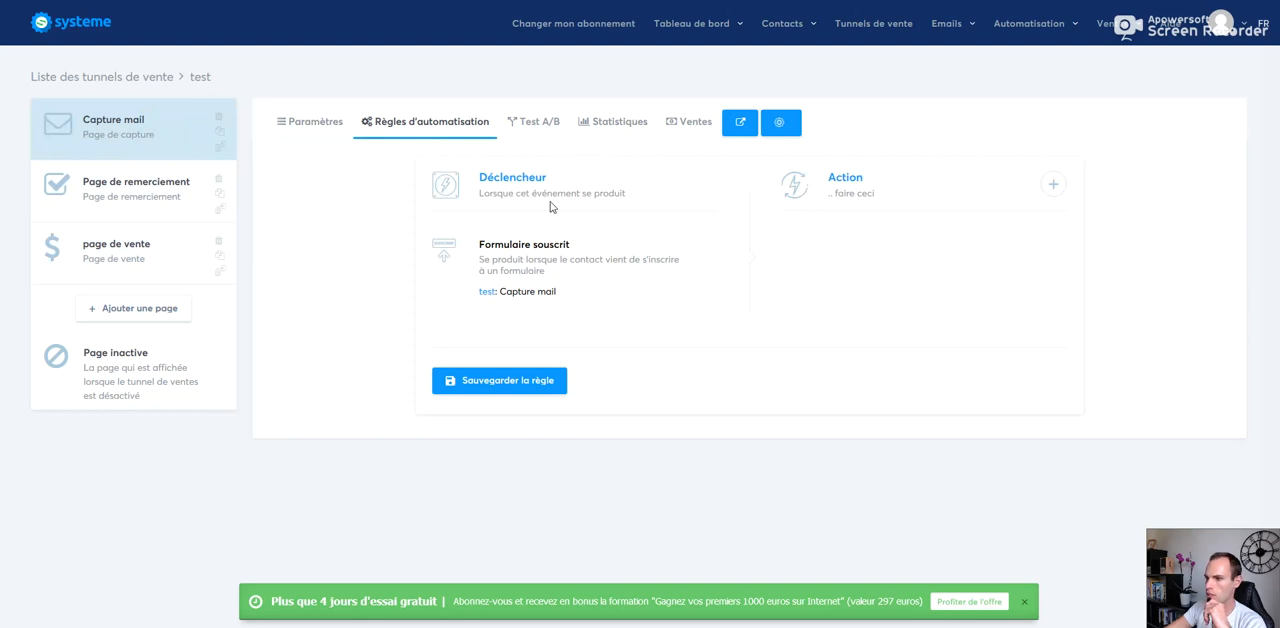
drag(481, 249, 608, 286)
click(572, 258)
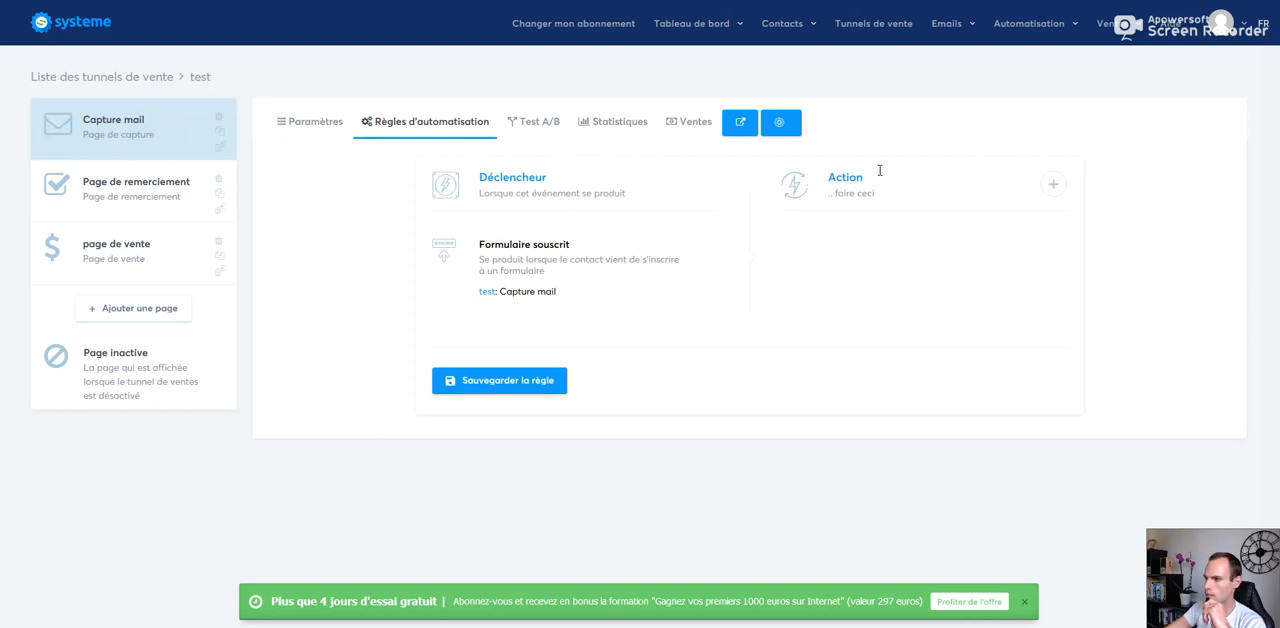
Step: Add an "Ajouter un tag" action with the tag "test" to the Capture mail step's automation rule
click(1053, 184)
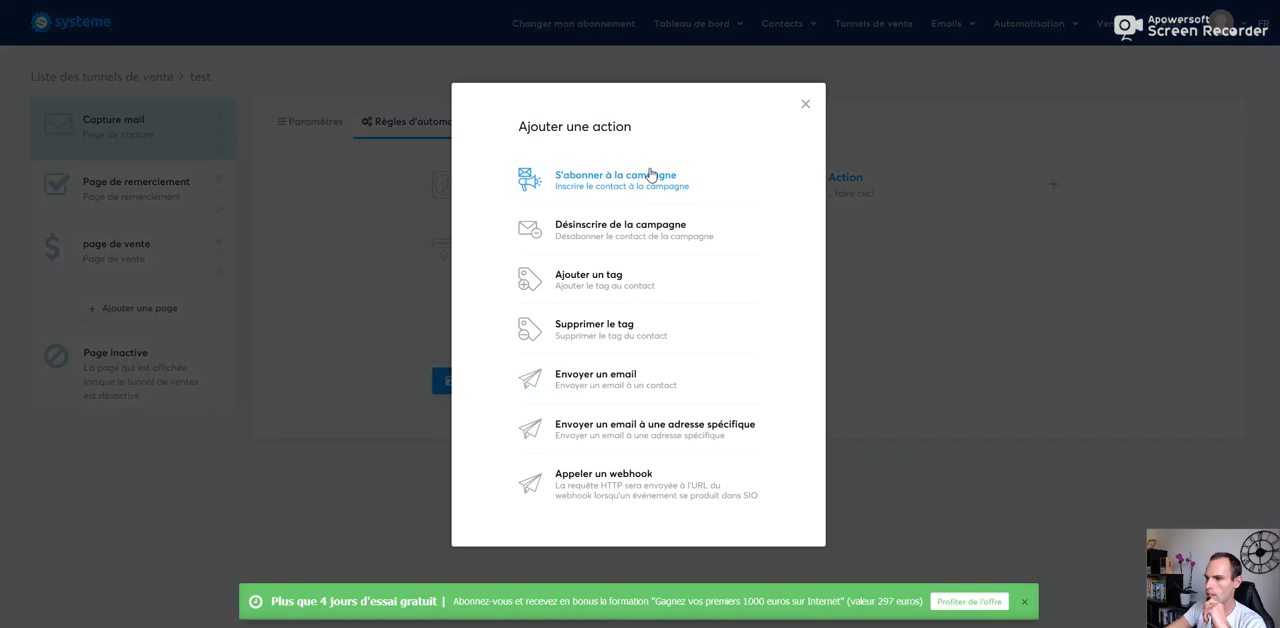
click(594, 283)
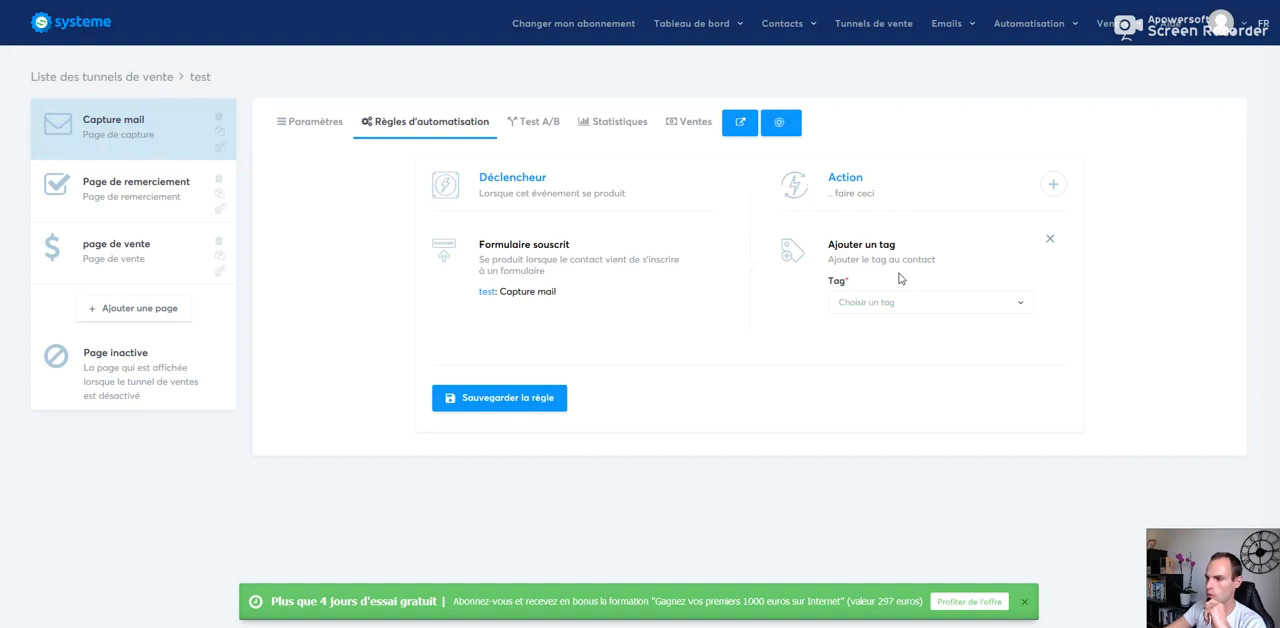
click(871, 306)
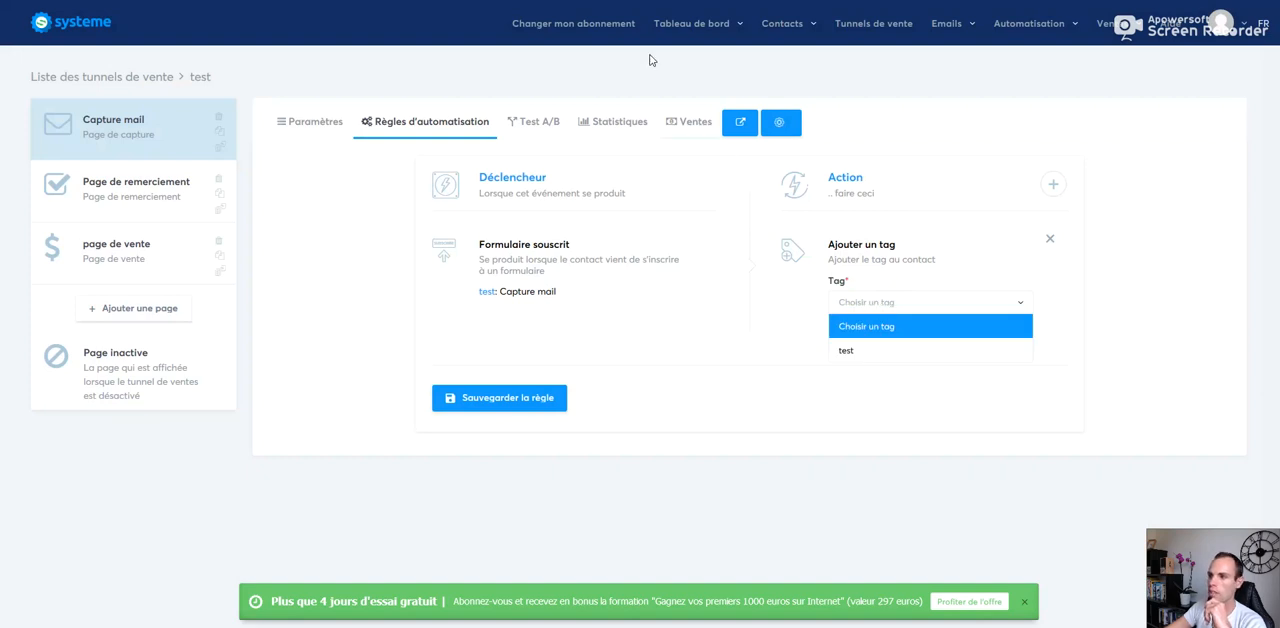
mouse_move(754, 25)
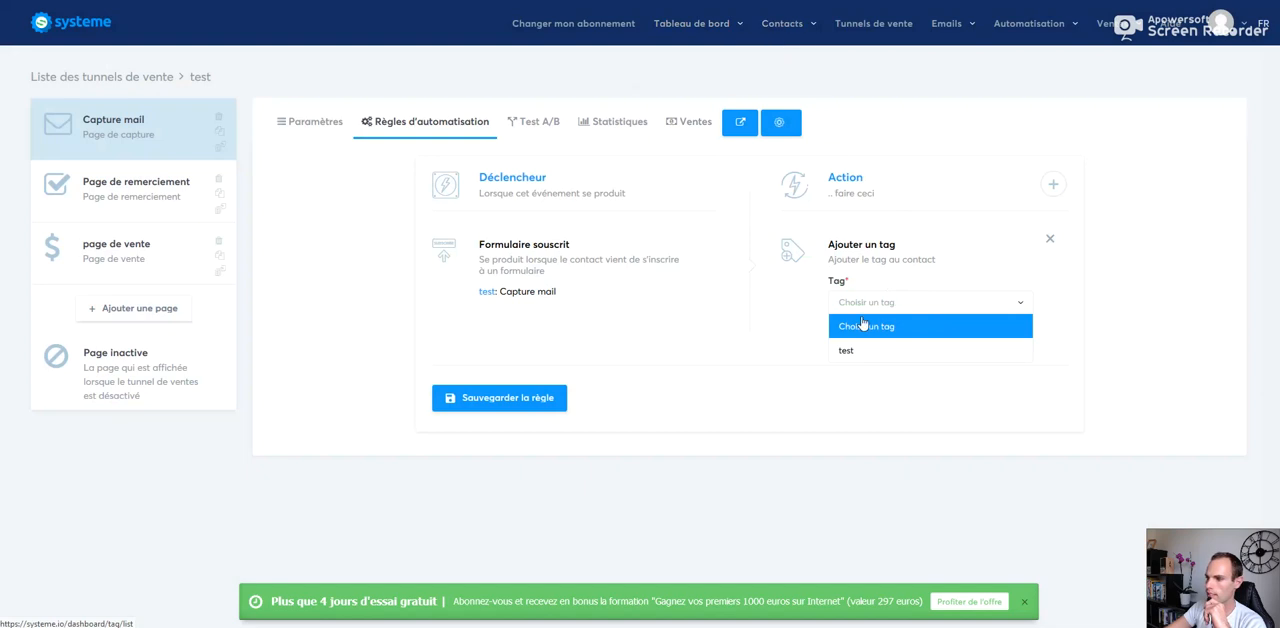
click(858, 352)
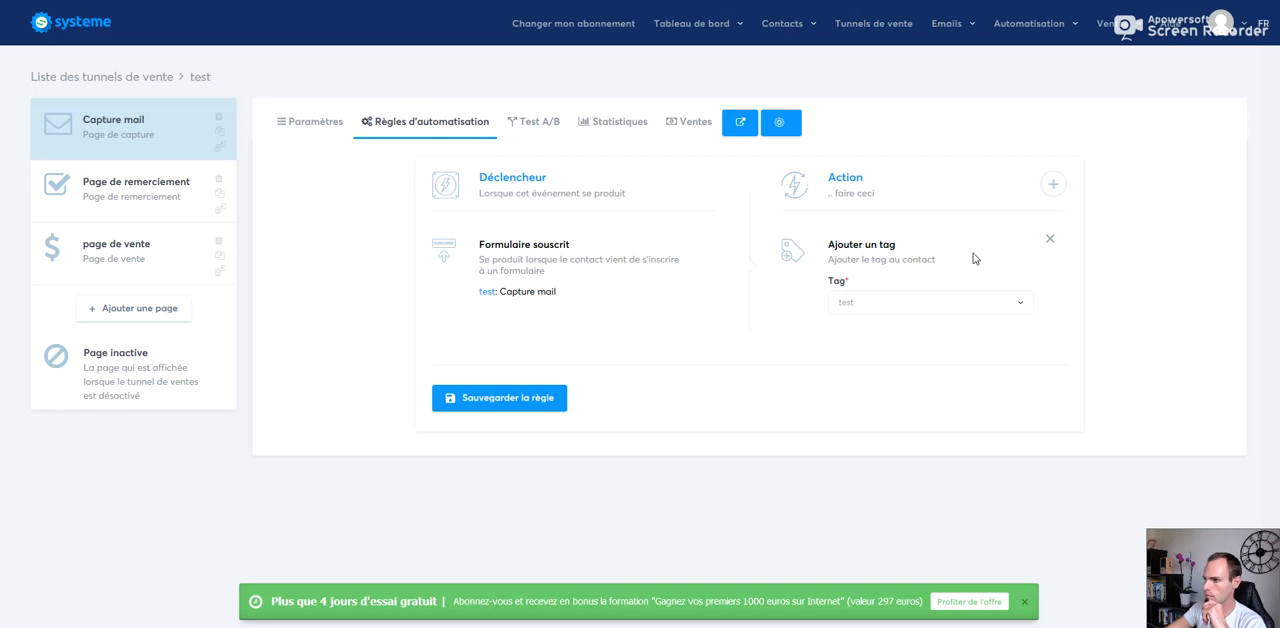
Step: Add an "Envoyer un email" action to the Capture mail rule and check which emails can be chosen
click(1052, 186)
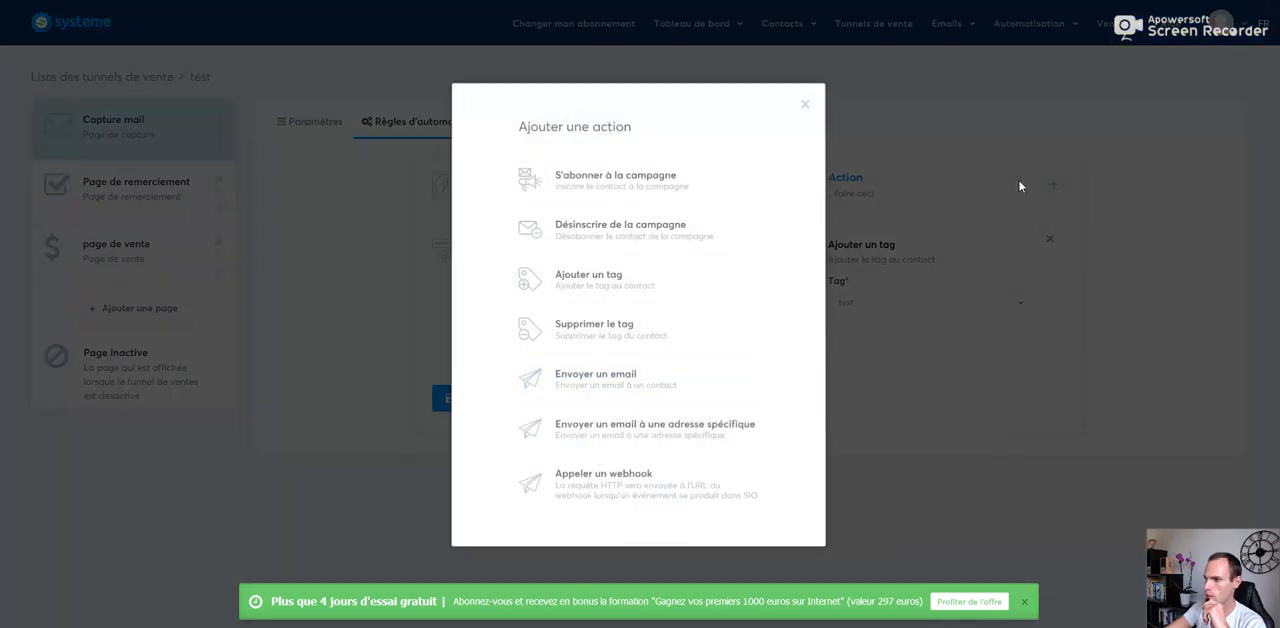
click(620, 384)
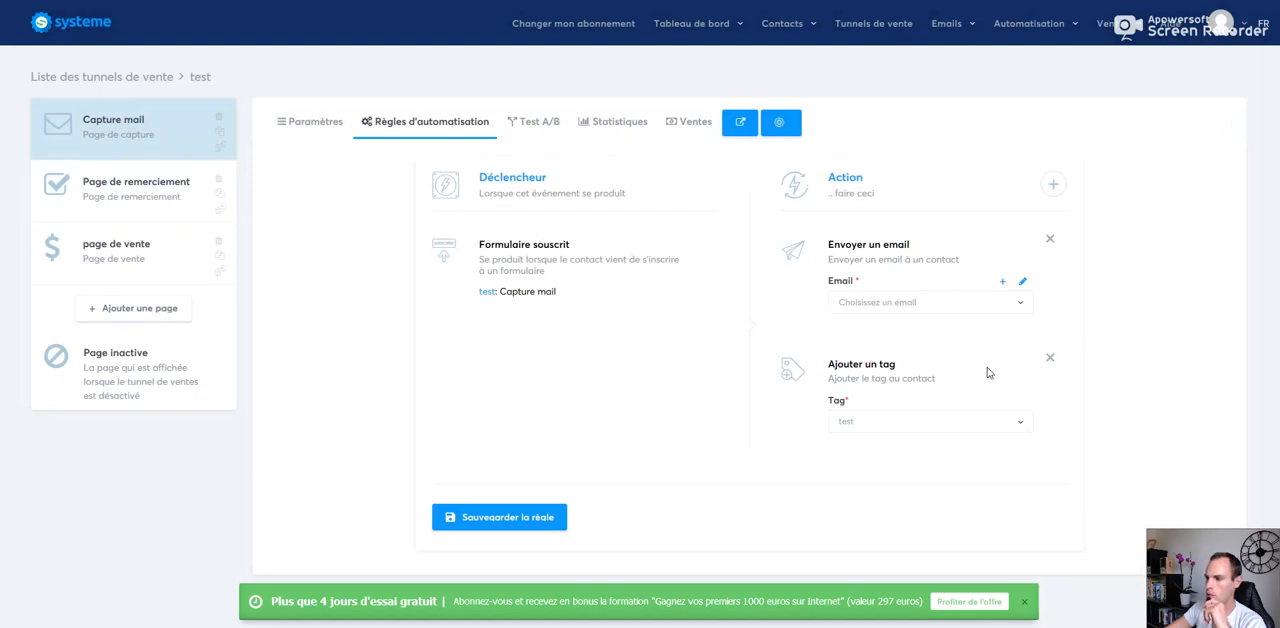
click(900, 308)
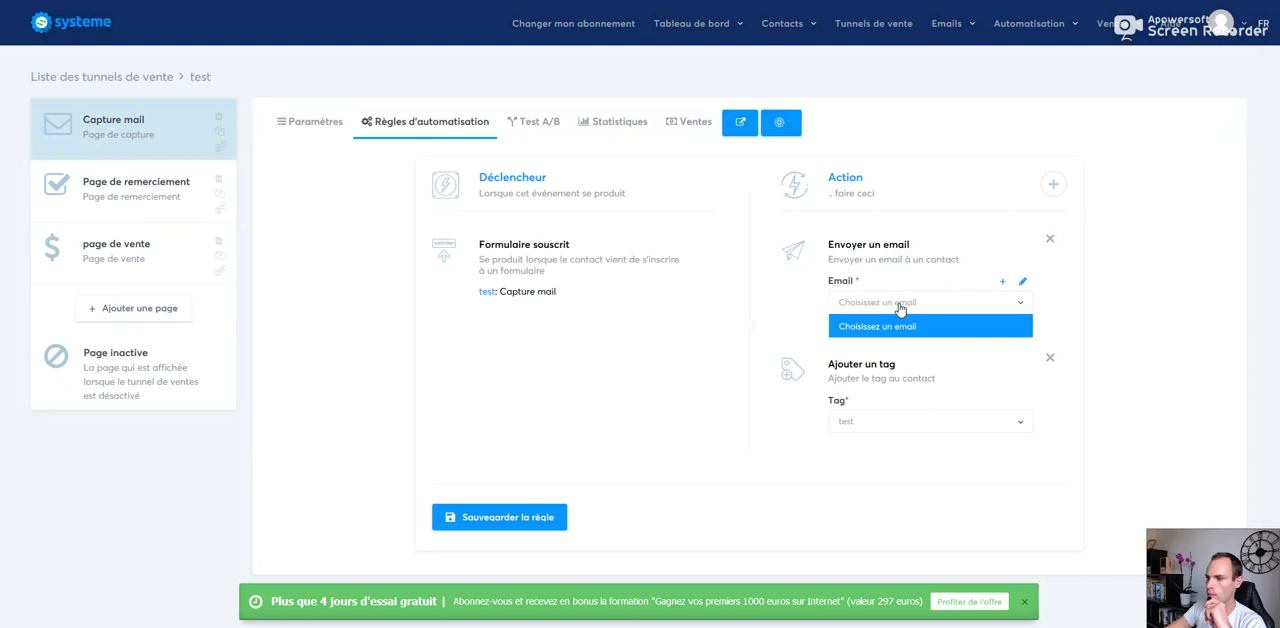
click(900, 308)
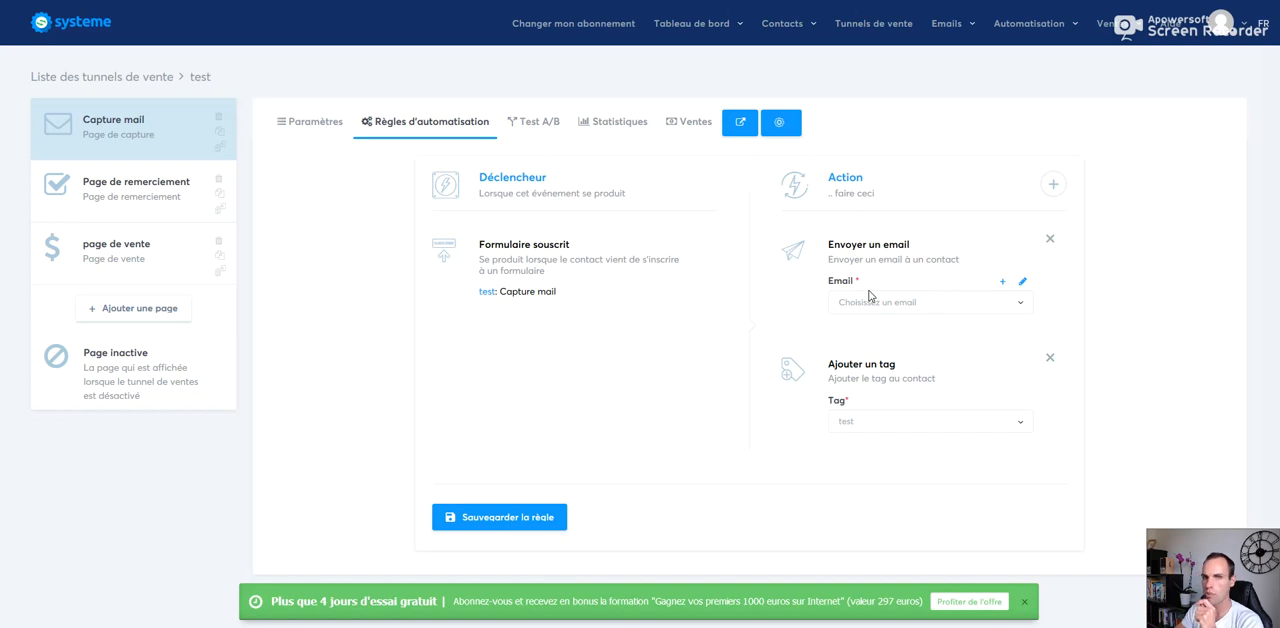
Step: Create a new email for the action with the subject ",jvkjgj" and try to save it without a body or sender name
click(1005, 288)
click(453, 106)
text(jvkjgj)
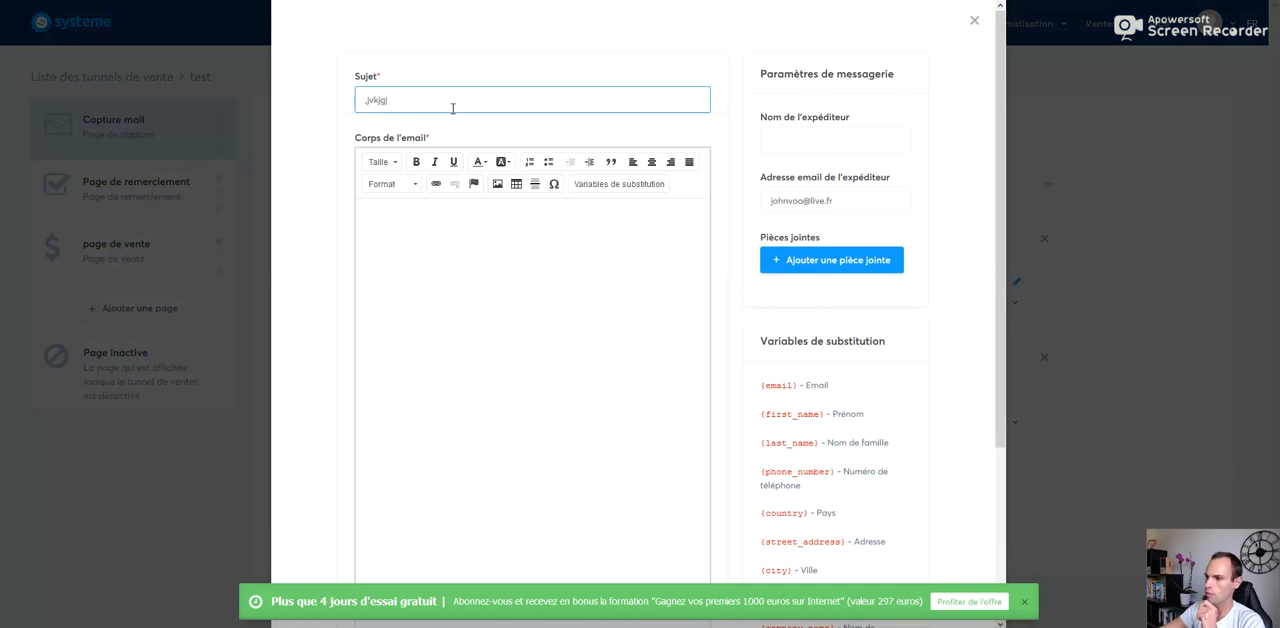
click(392, 300)
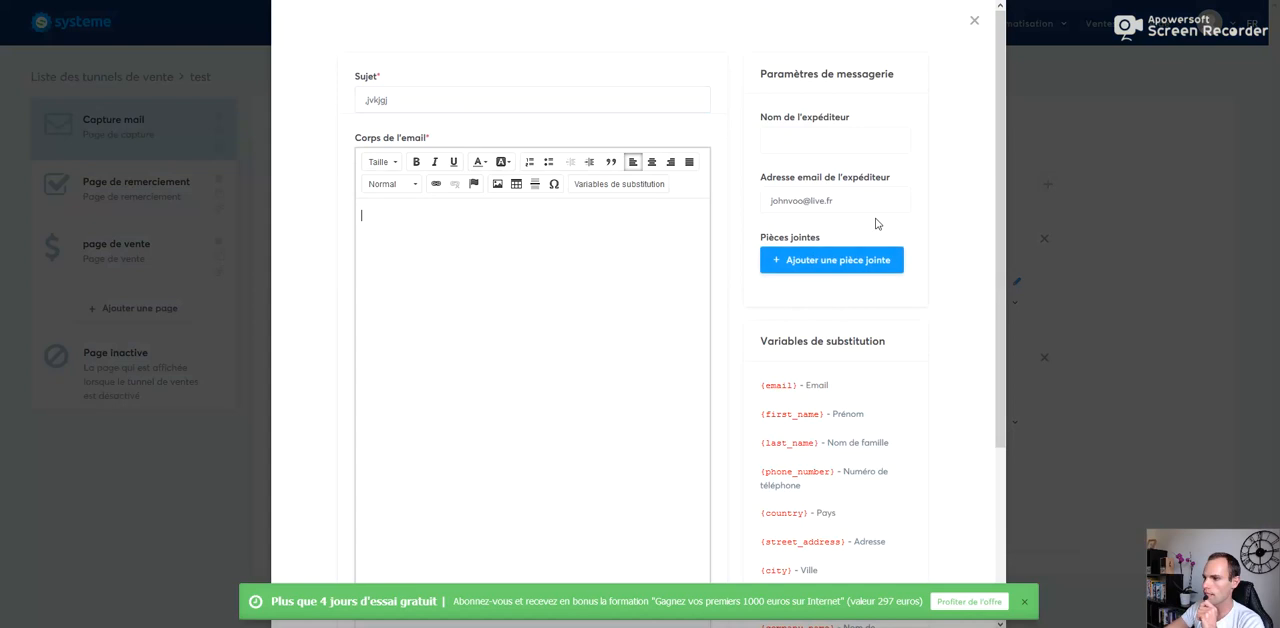
click(788, 144)
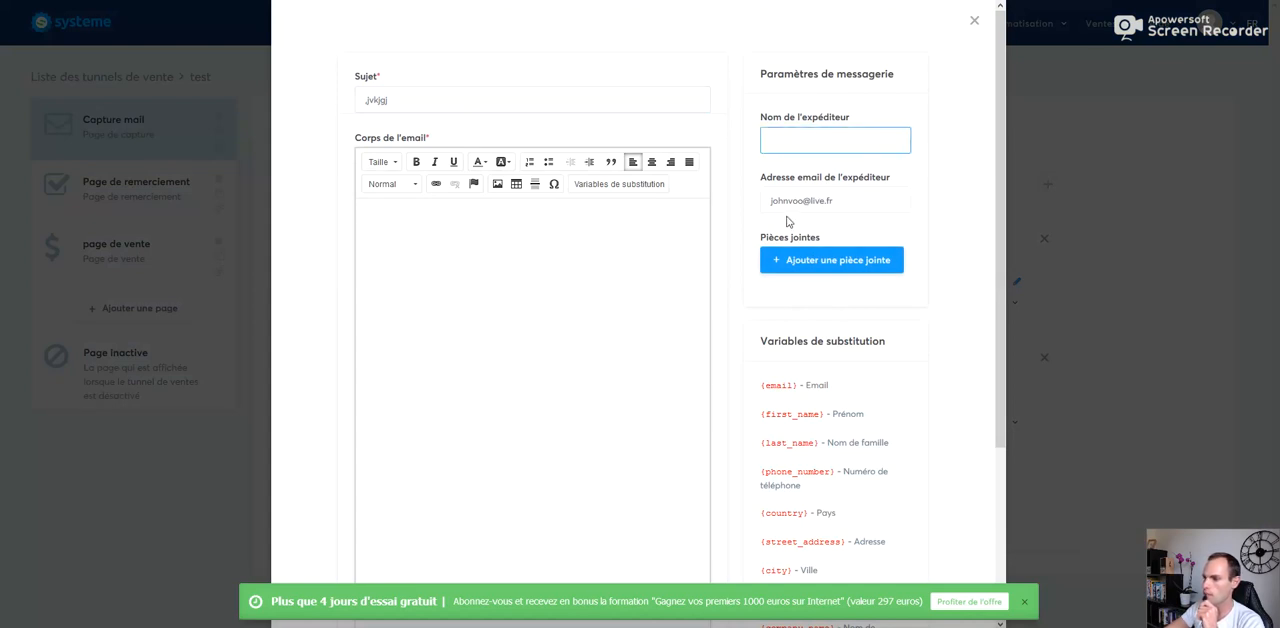
drag(1003, 265, 1006, 515)
click(879, 581)
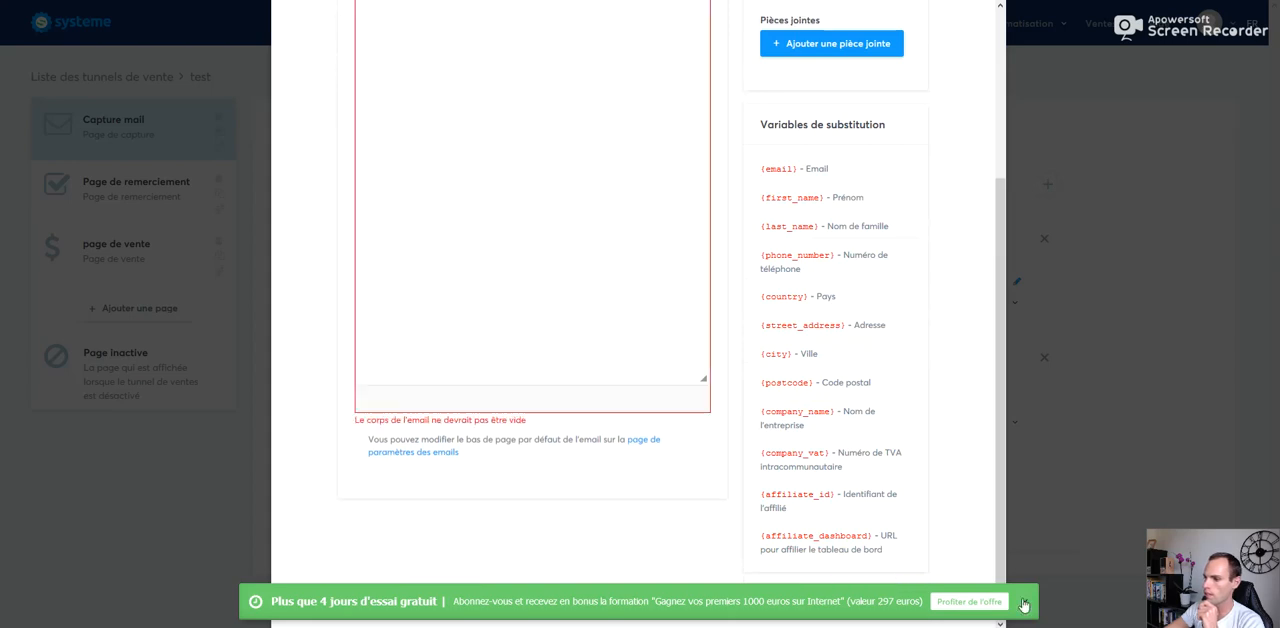
click(901, 598)
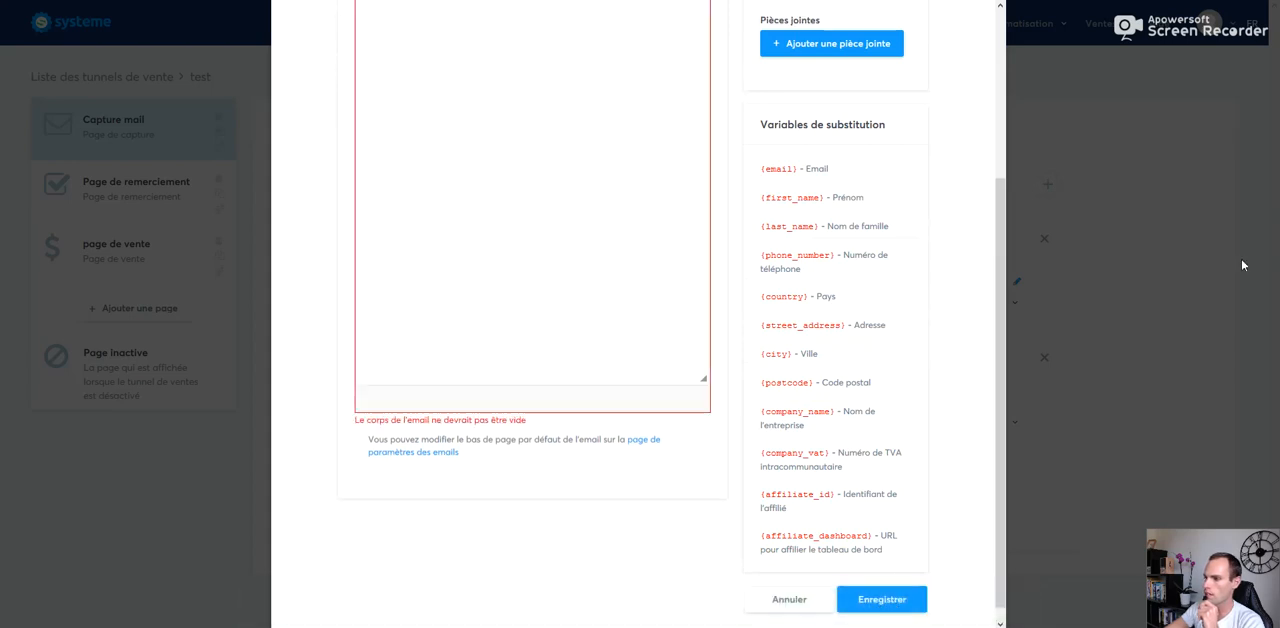
Step: Fill in the email body with ";kjgbjkvbjhbklj" and the sender name with "kljghlihljk", and save the email
drag(1002, 284, 1000, 219)
click(523, 185)
text(;kjgbjkvbjhbklj)
scroll(910, 108, up, 1)
click(910, 108)
text(kljghlihljk)
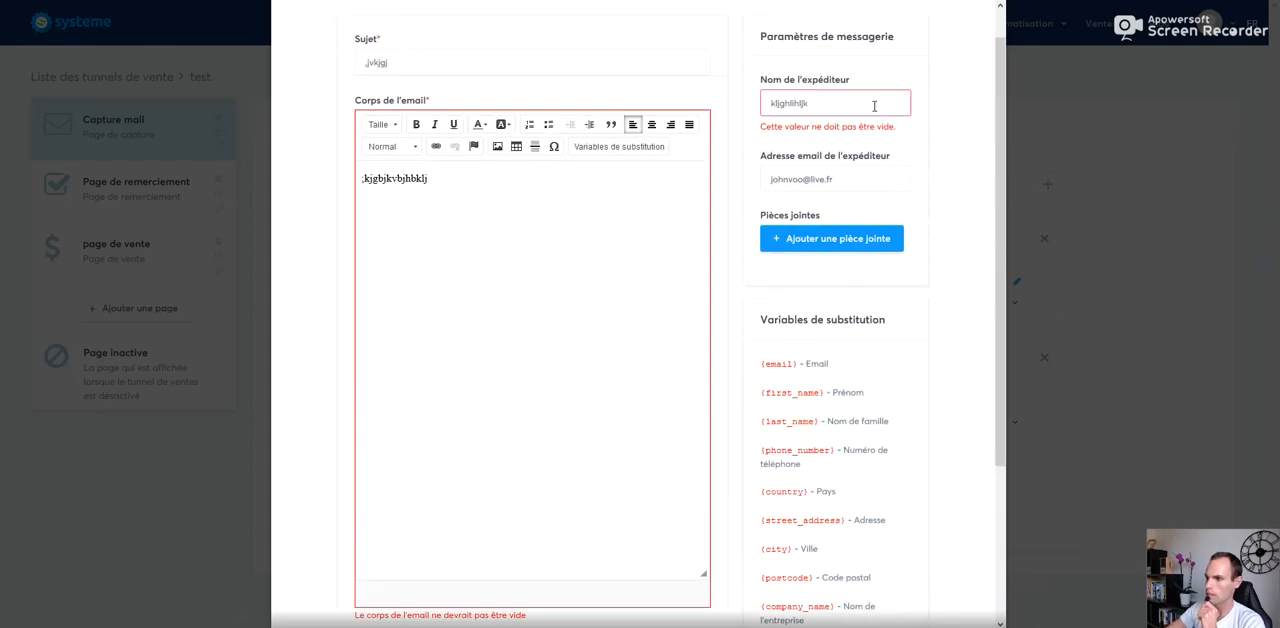
scroll(1014, 163, down, 2)
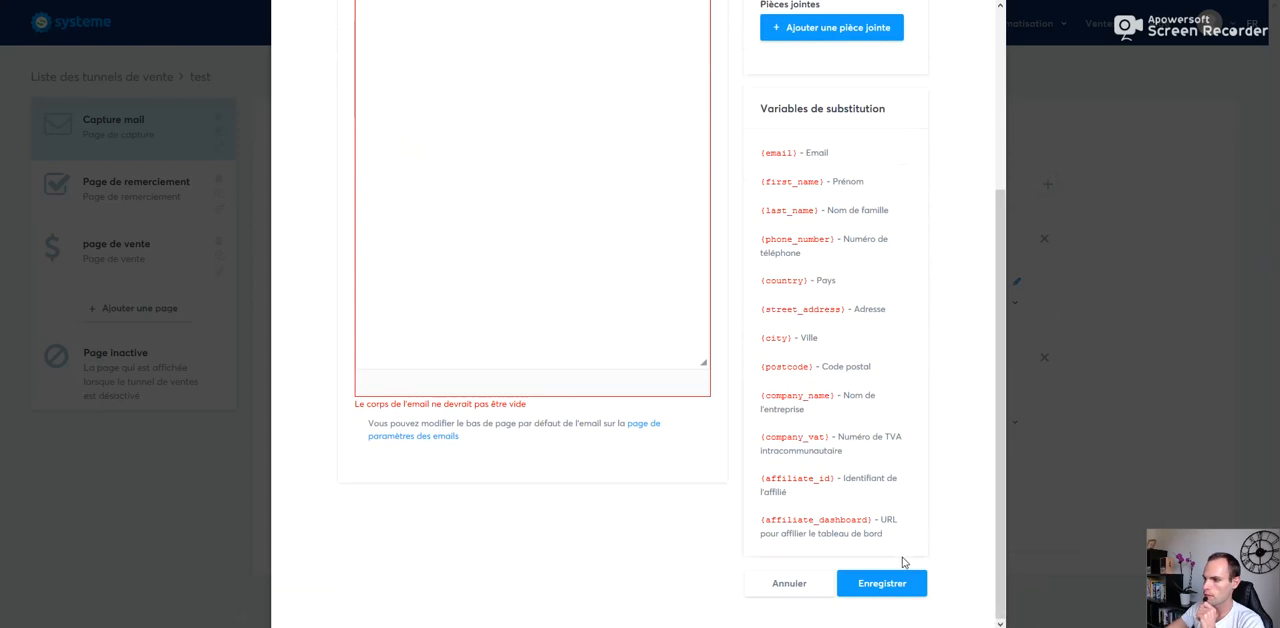
click(901, 580)
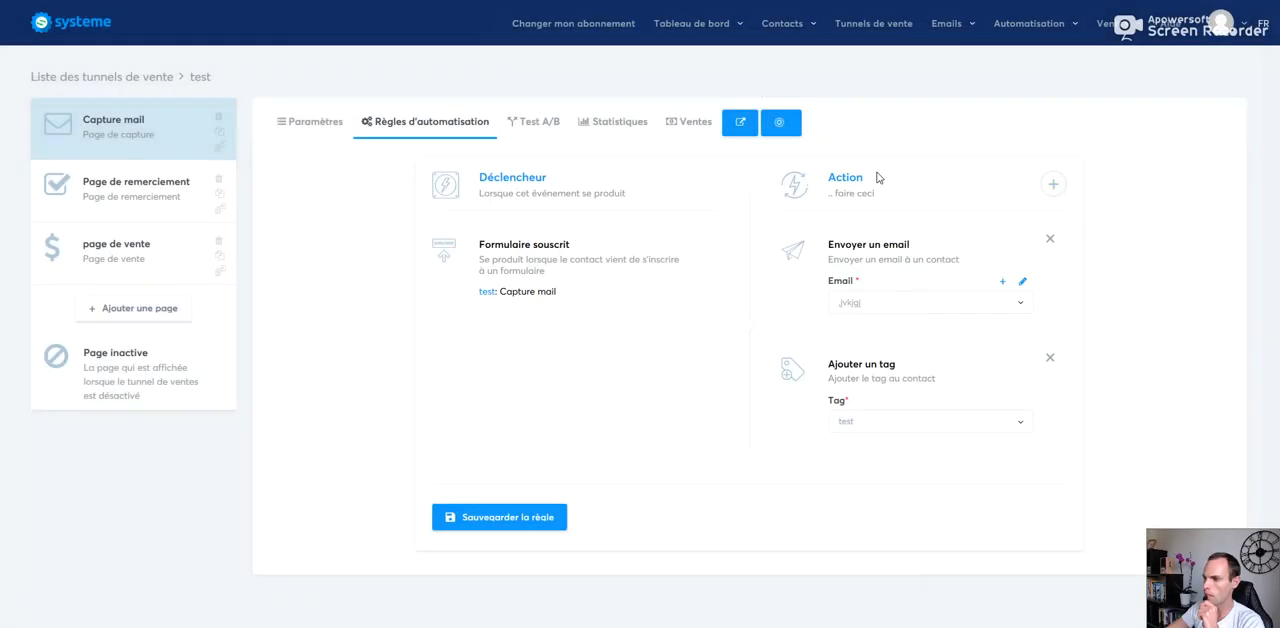
Step: Select the ",jvkjgj" email for the "Envoyer un email" action and open the choice of further actions for the rule
click(898, 302)
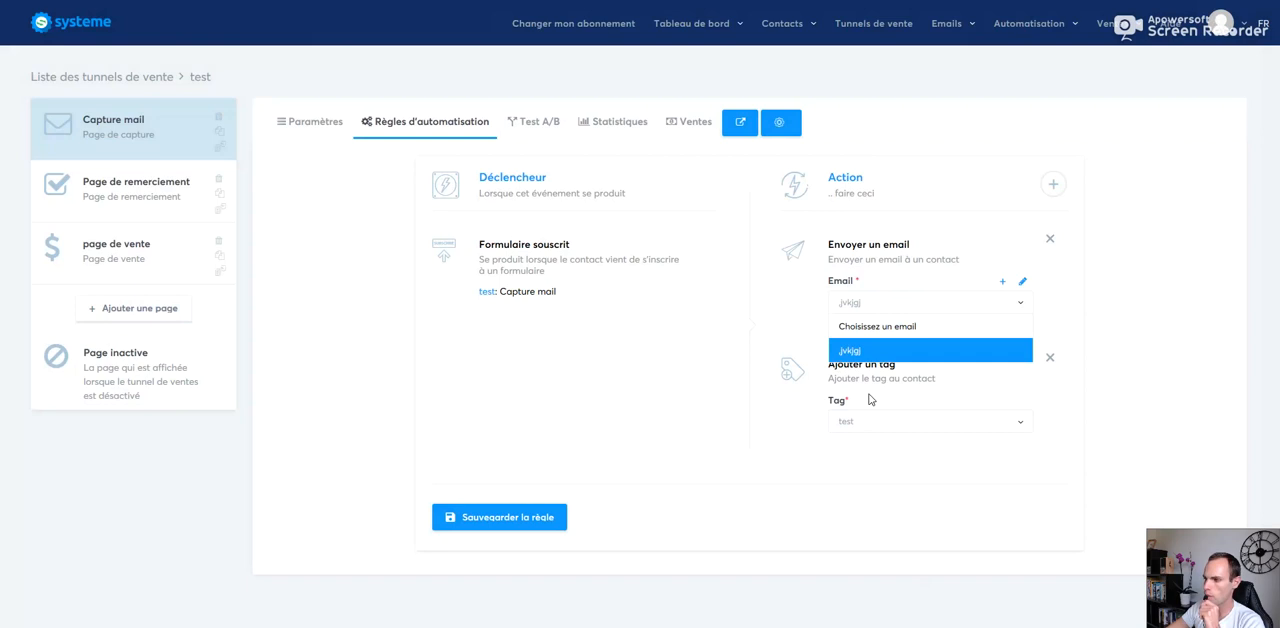
click(887, 304)
click(881, 304)
click(858, 352)
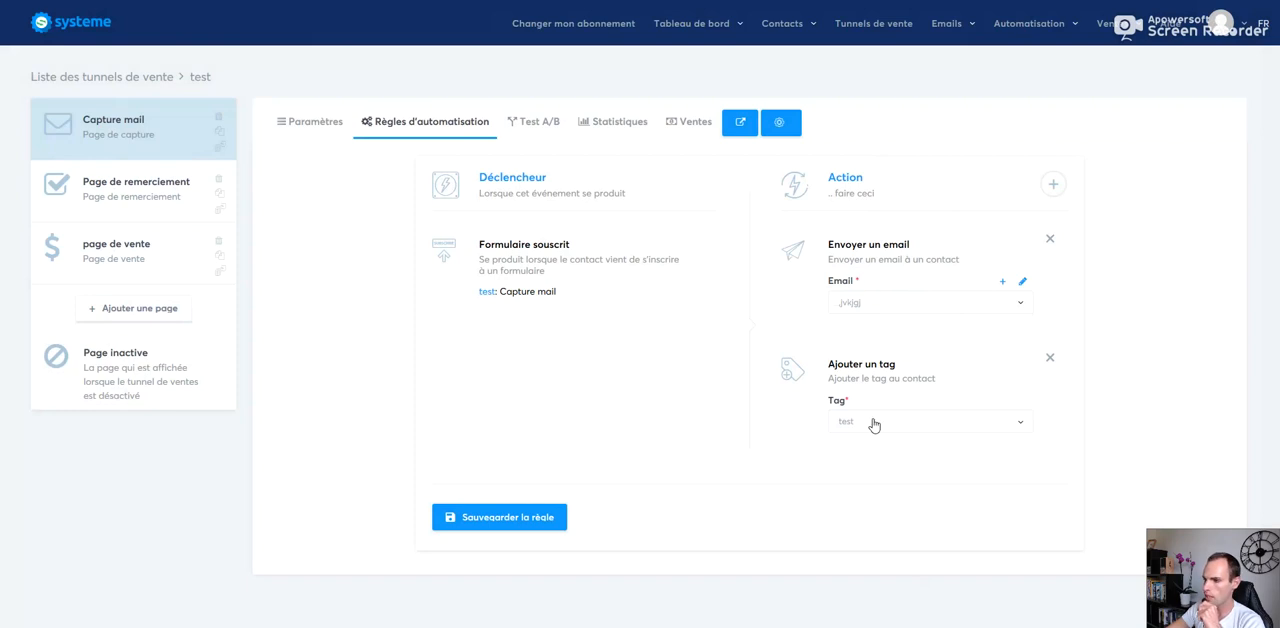
click(1052, 185)
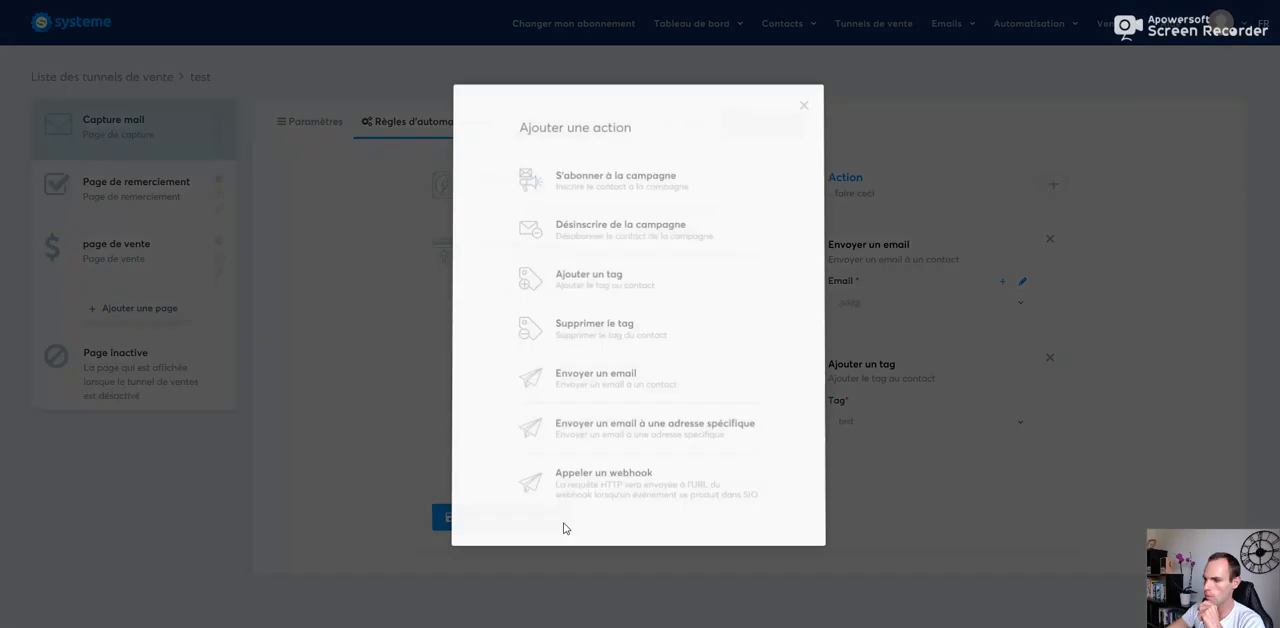
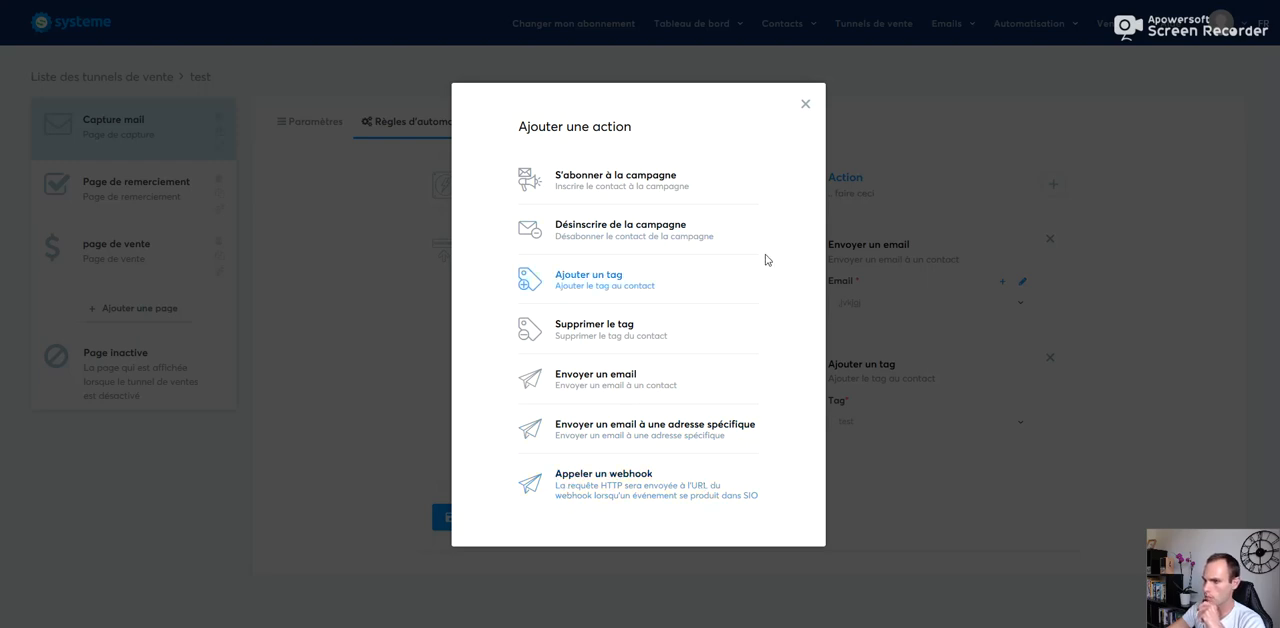
Step: Leave the action choice without adding another one and save the Capture mail automation rule
click(806, 104)
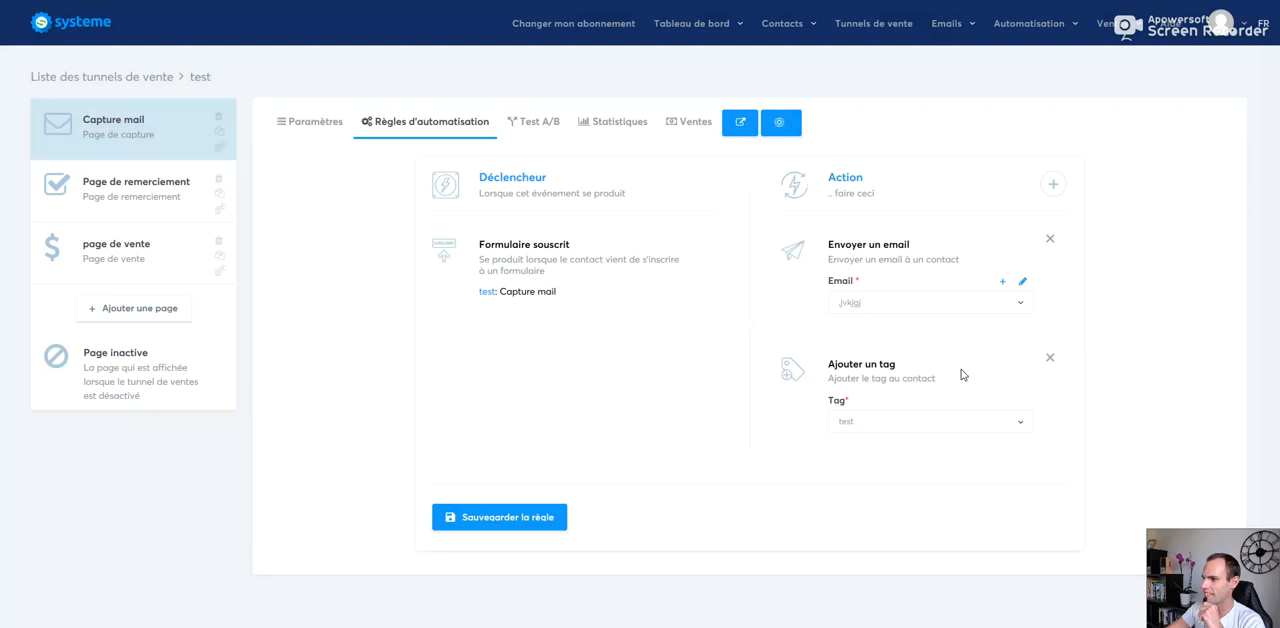
click(505, 519)
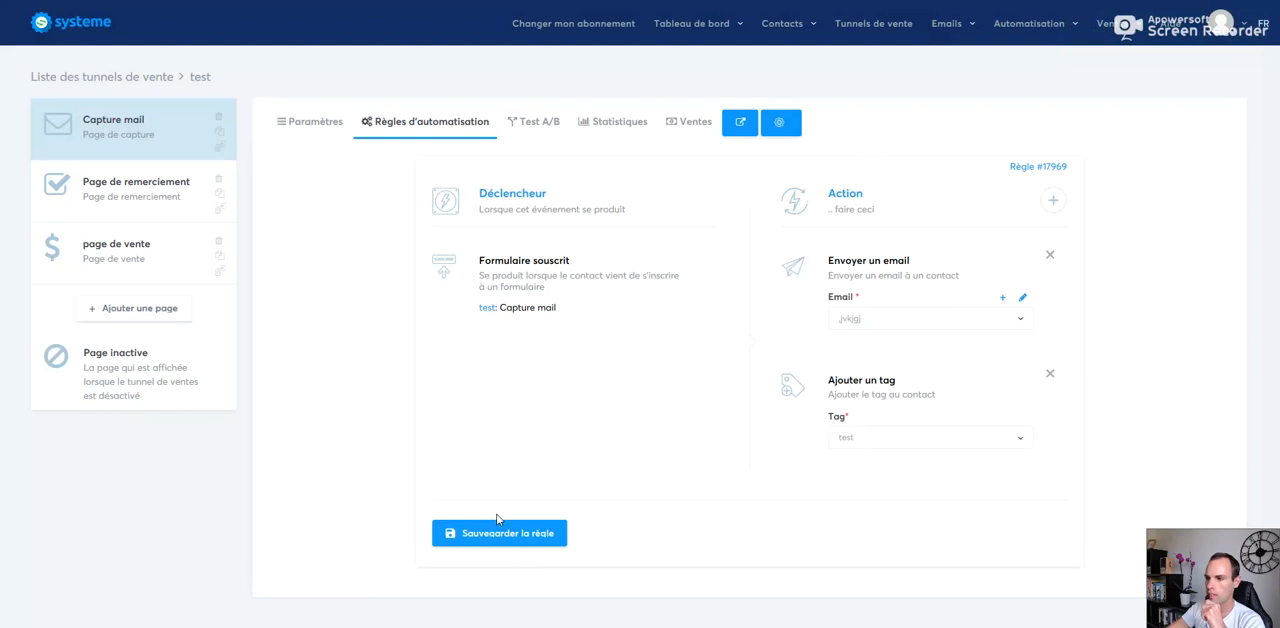
Step: Copy the Capture mail page's link from its settings and open it in a new browser tab
click(129, 131)
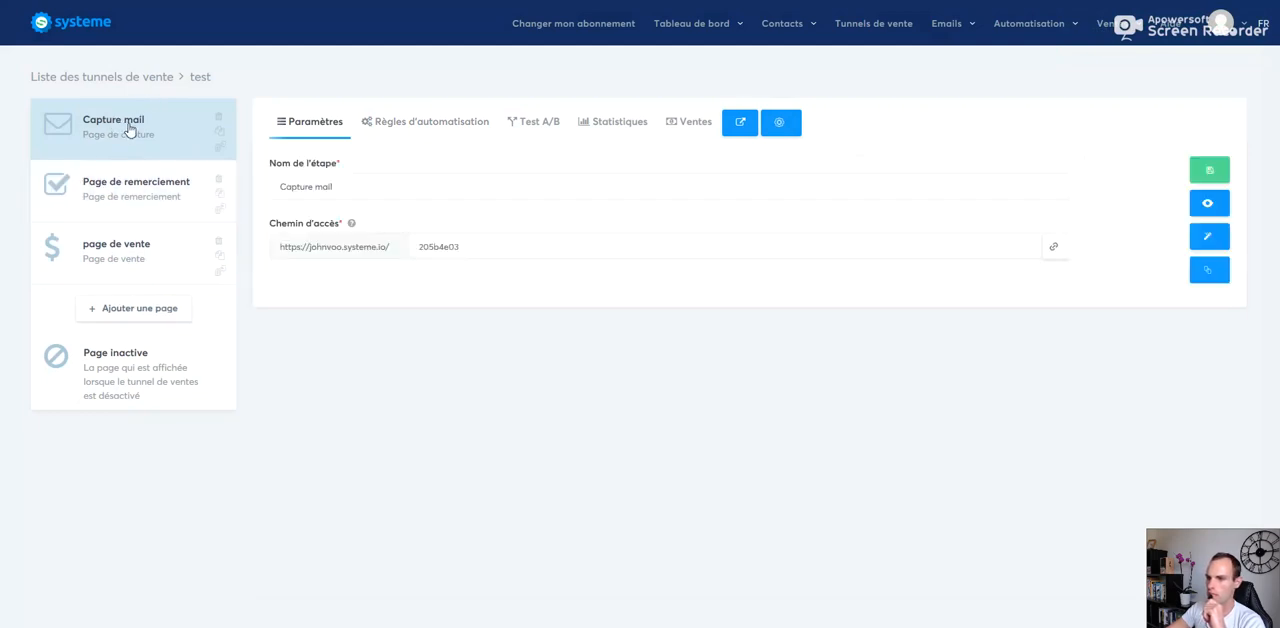
click(1053, 246)
mouse_move(808, 10)
key(ctrl+t)
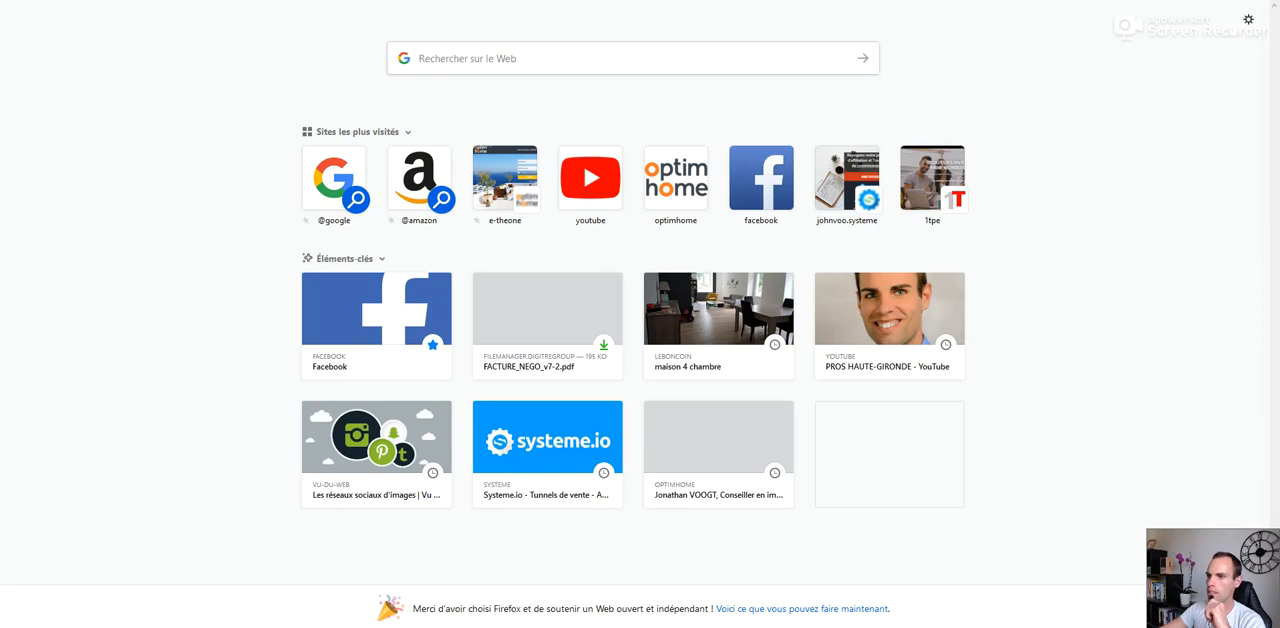
right_click(251, 0)
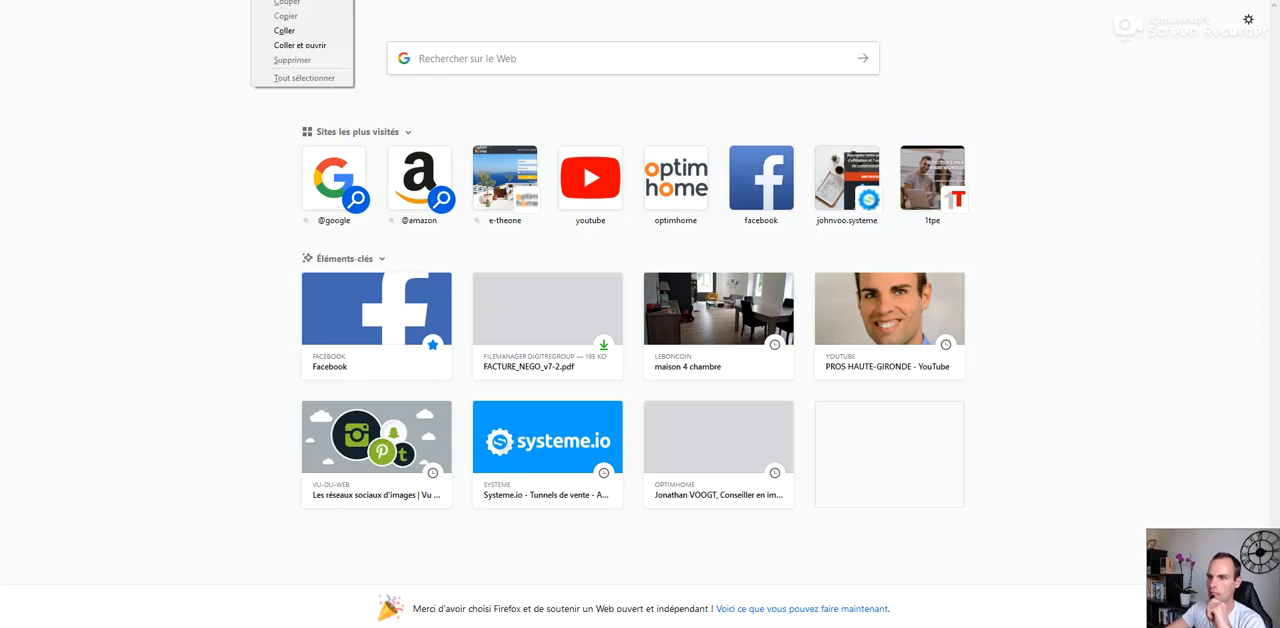
click(290, 30)
key(Return)
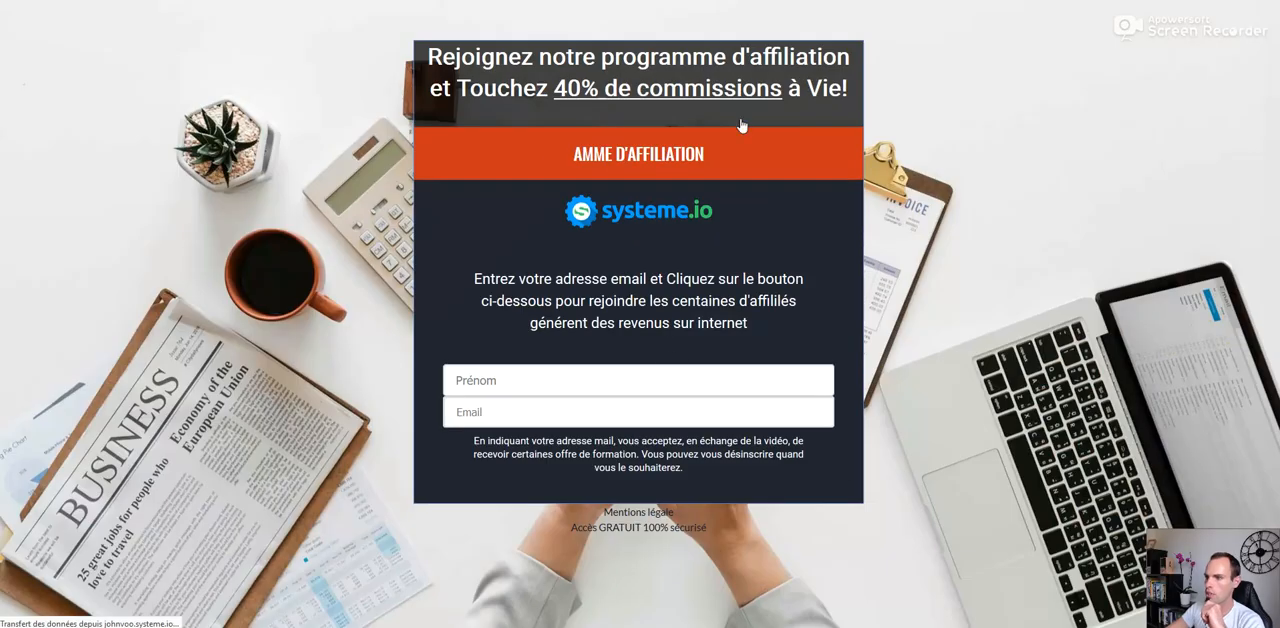
Step: Fill in the capture form with the first name "jhgvgvbhgbjk" and an email address, and submit it
click(530, 367)
text(jhgvgvbhgbjk)
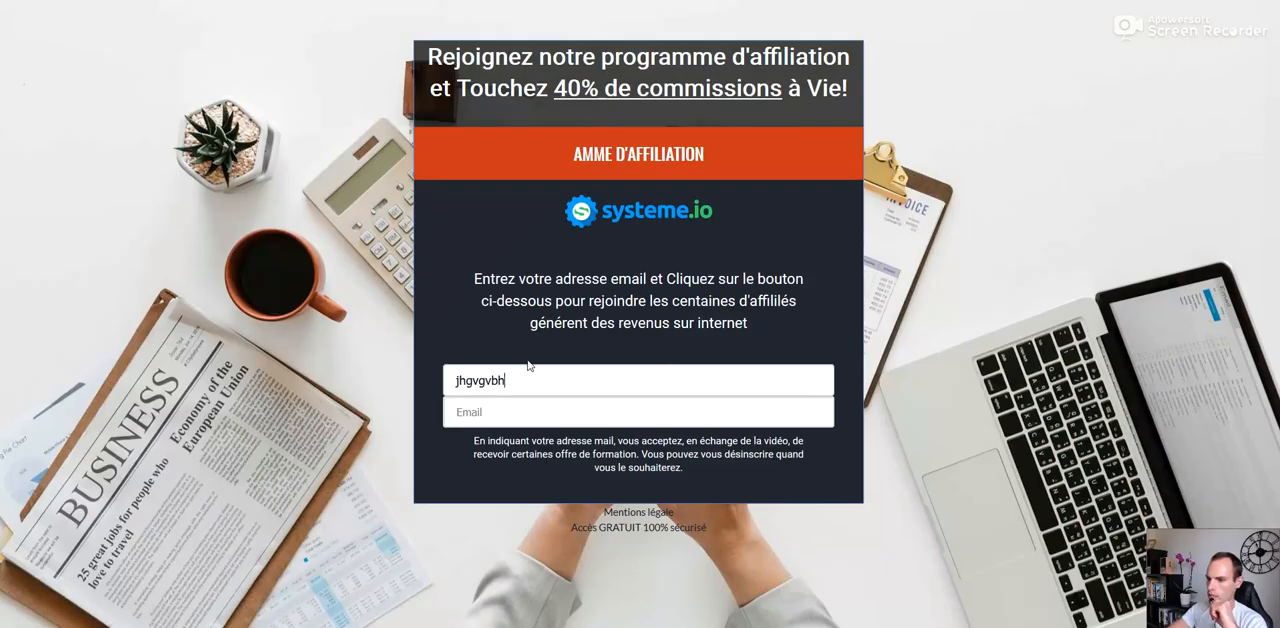
click(512, 413)
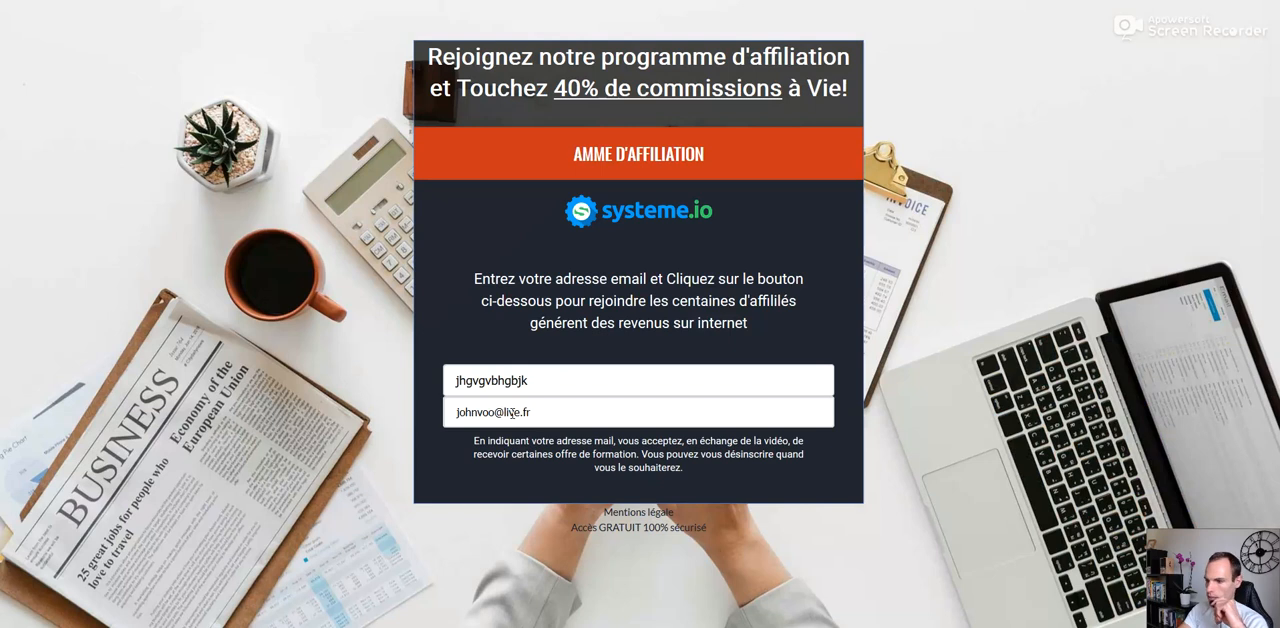
click(652, 165)
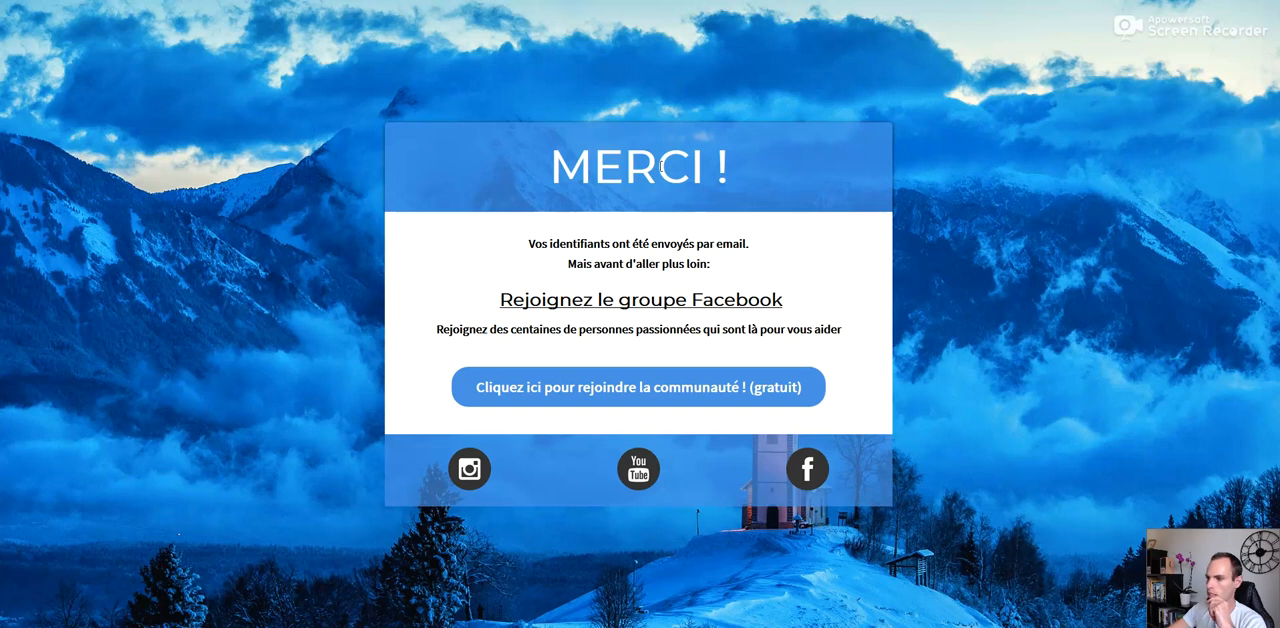
Step: Follow the thank-you page's link to the Facebook community group and return to the test funnel's settings
click(614, 395)
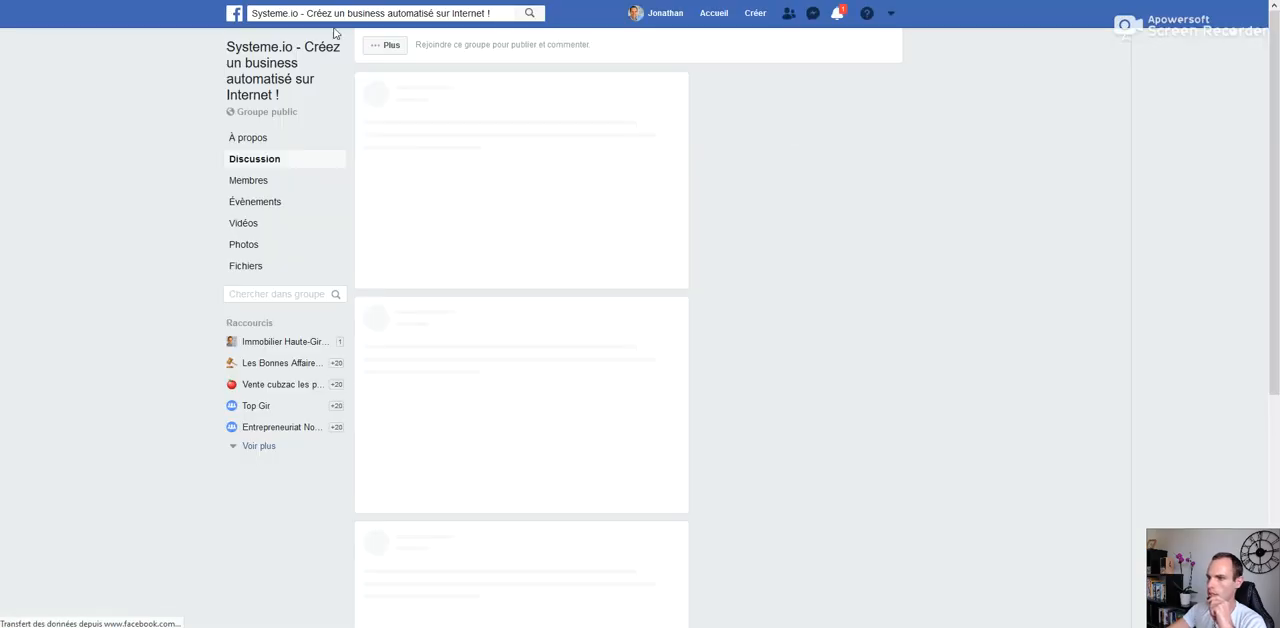
click(170, 1)
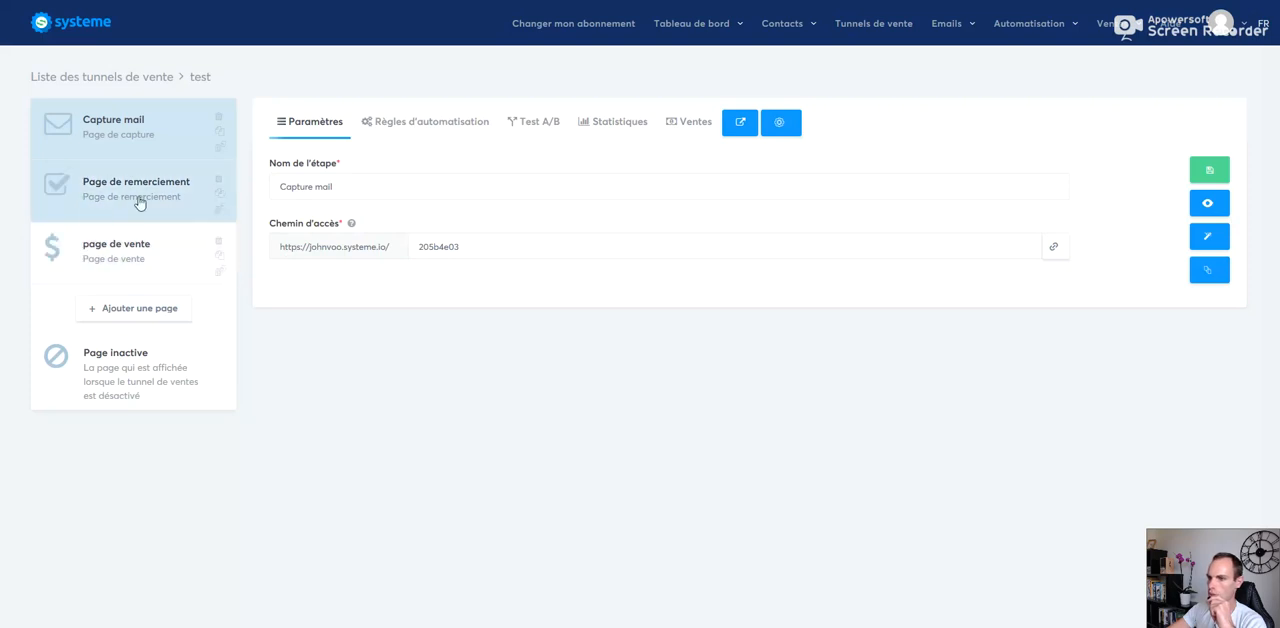
key(ctrl+Tab)
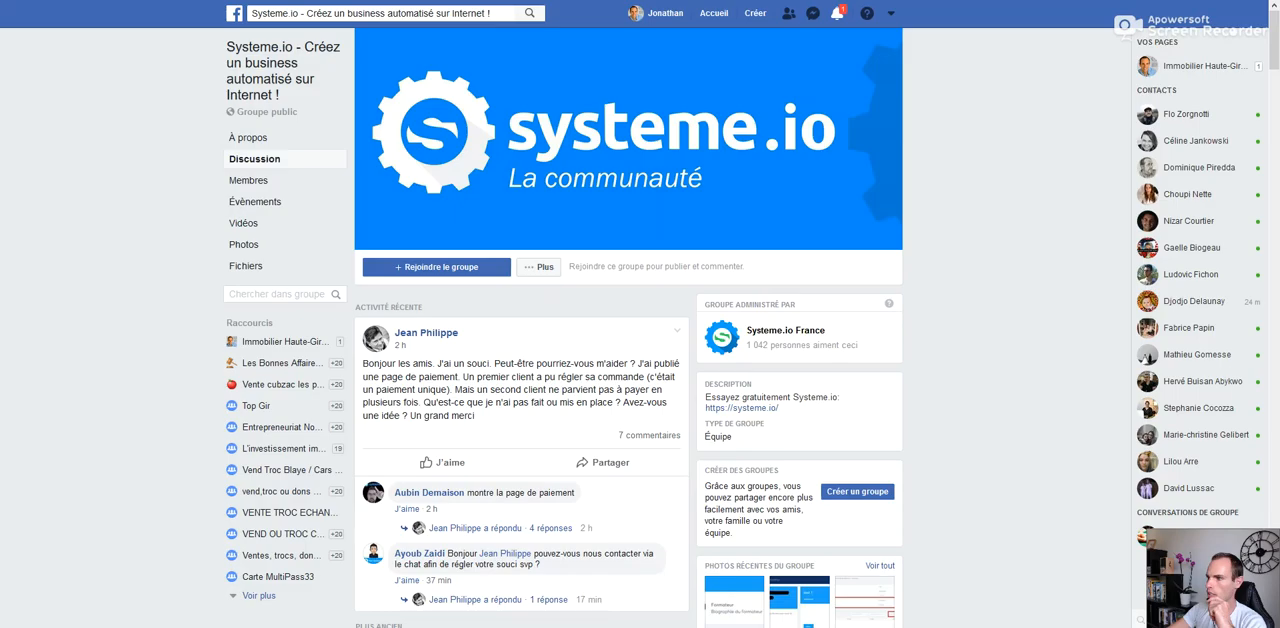
key(ctrl+Tab)
key(ctrl+Tab)
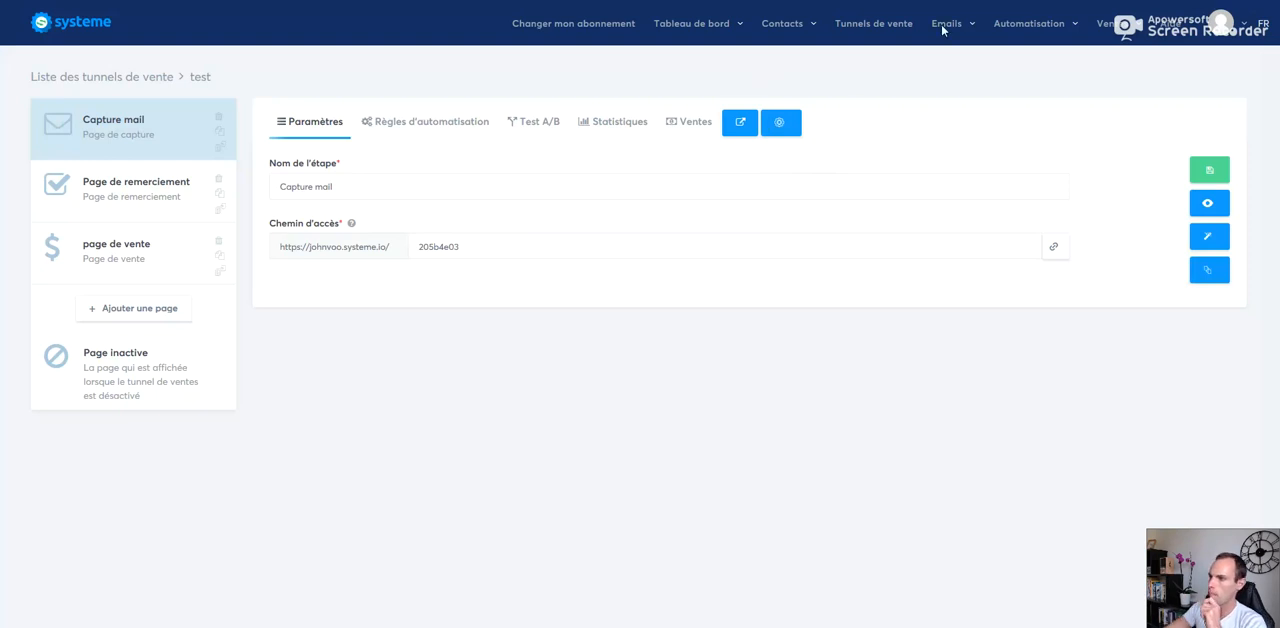
Step: Start a new newsletter, include contacts with the "test" tag and look over the form's settings
mouse_move(950, 36)
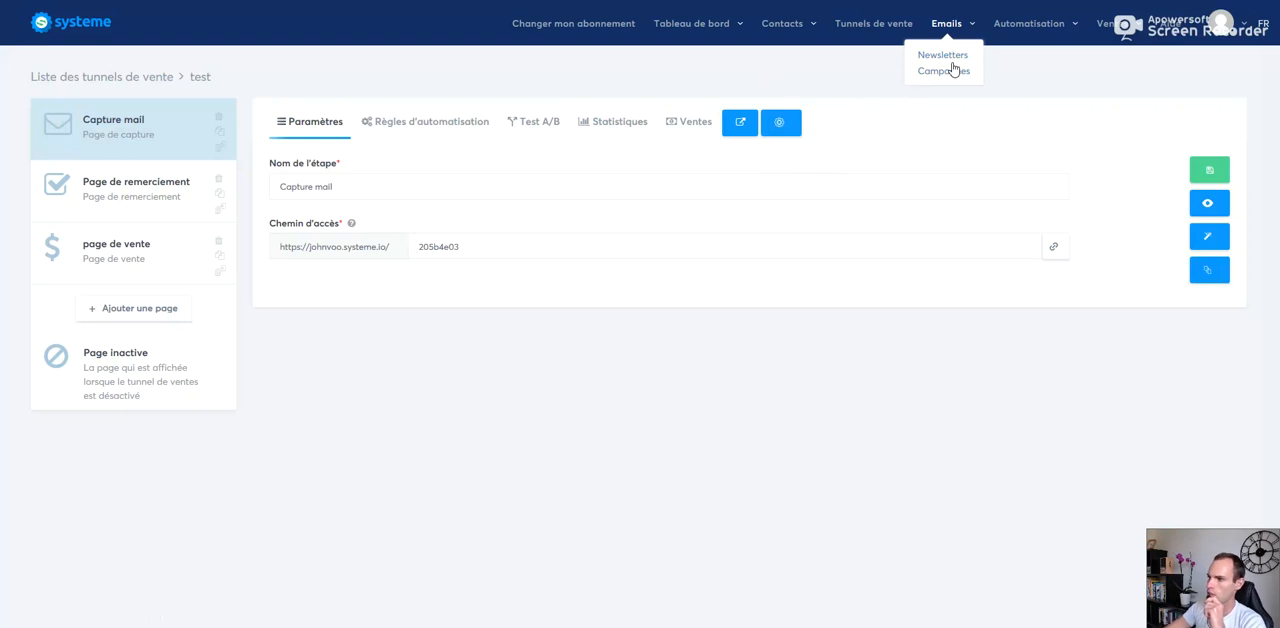
click(952, 57)
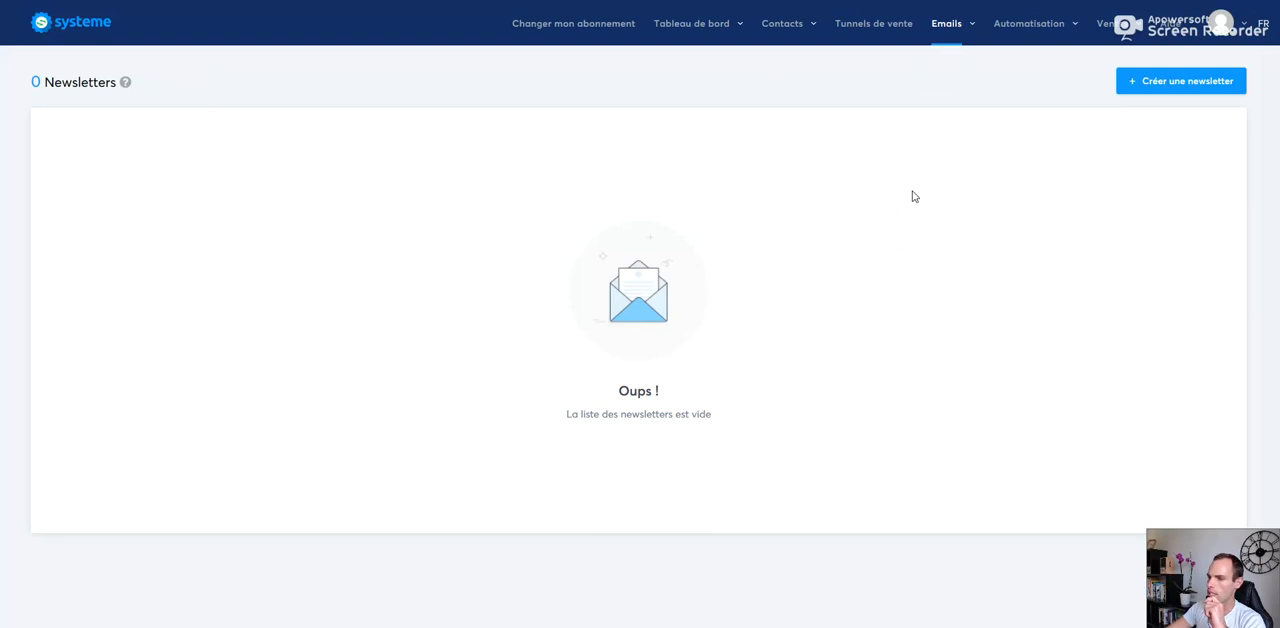
click(1163, 89)
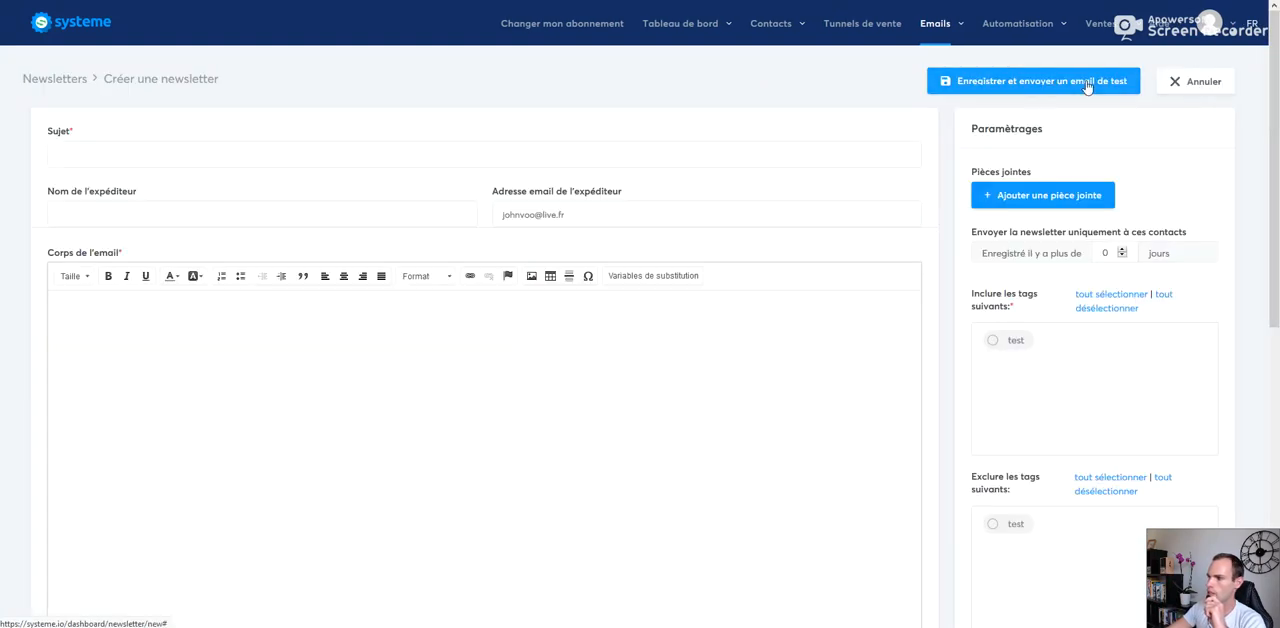
scroll(1104, 256, down, 1)
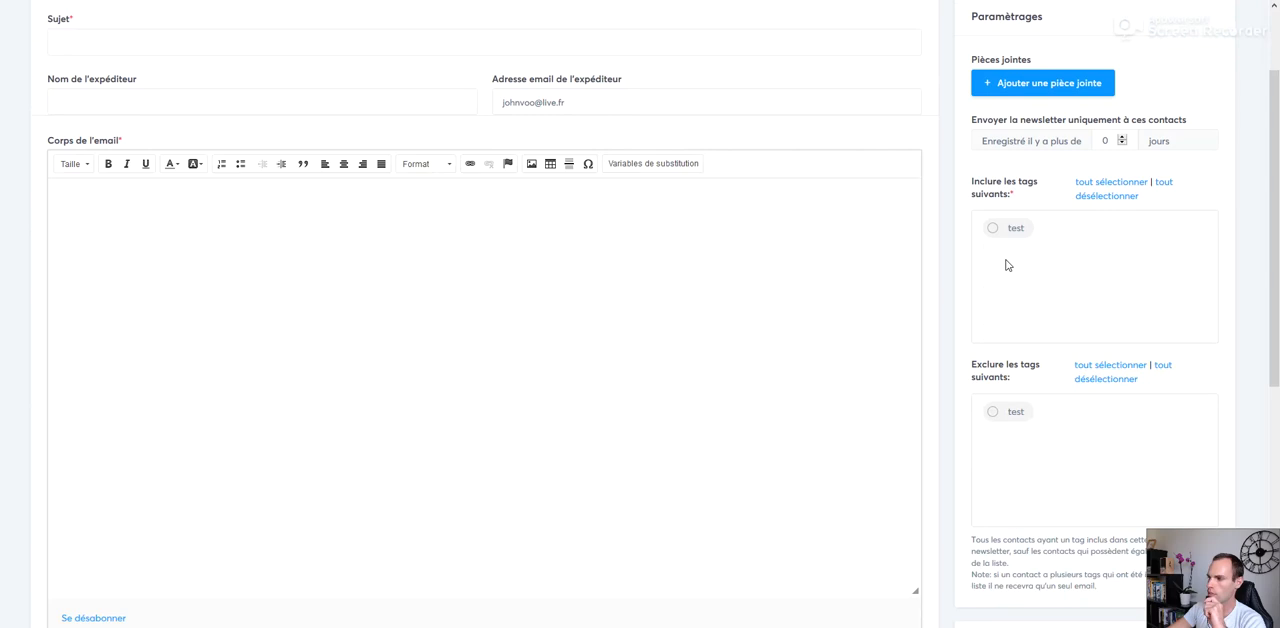
click(995, 230)
scroll(1031, 273, up, 1)
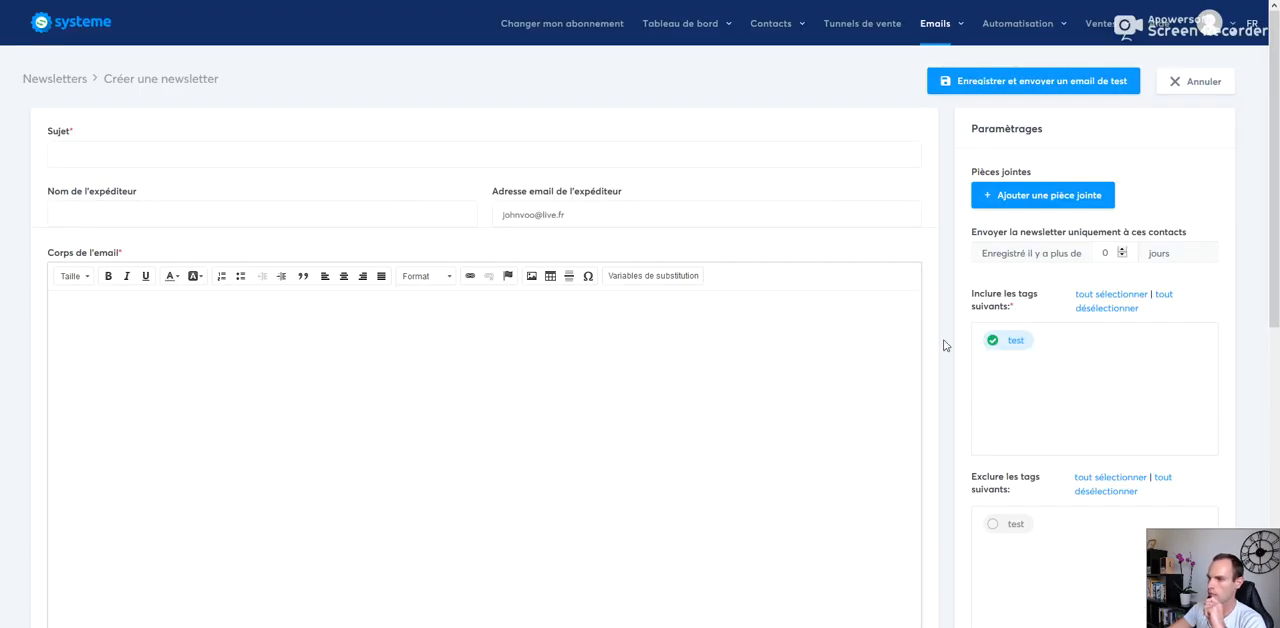
drag(1278, 287, 1278, 584)
drag(1278, 360, 1272, 70)
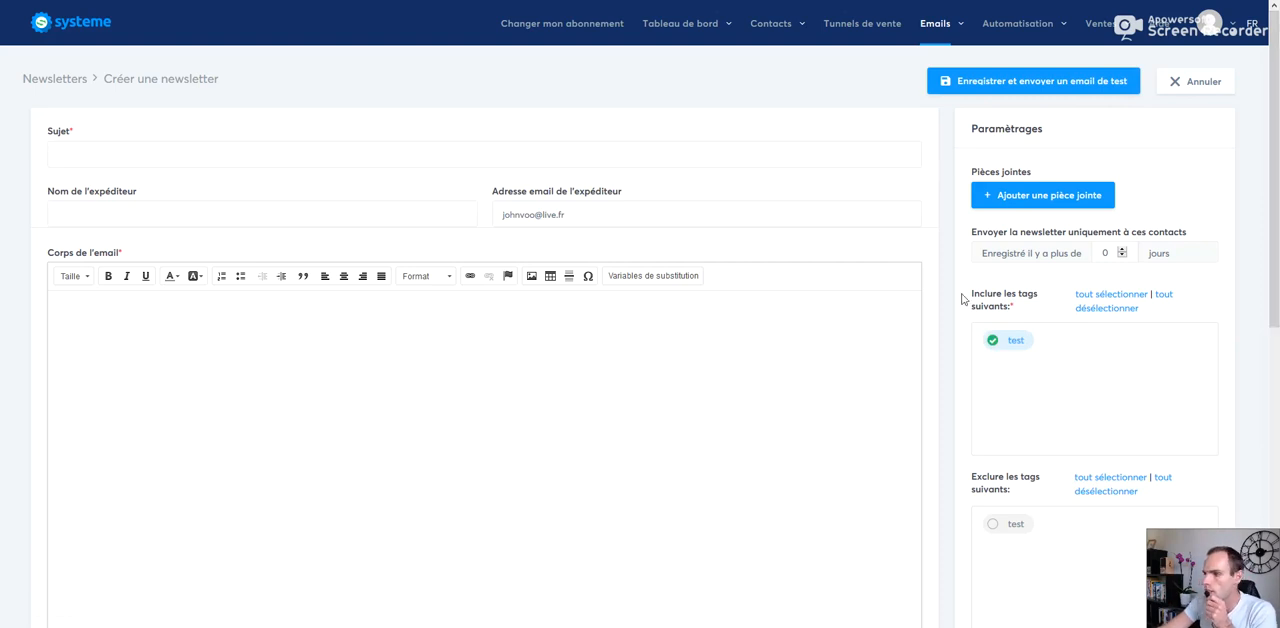
Step: Leave the newsletter form and open the "Haute Gironde Newsletters" campaign
mouse_move(927, 42)
click(932, 72)
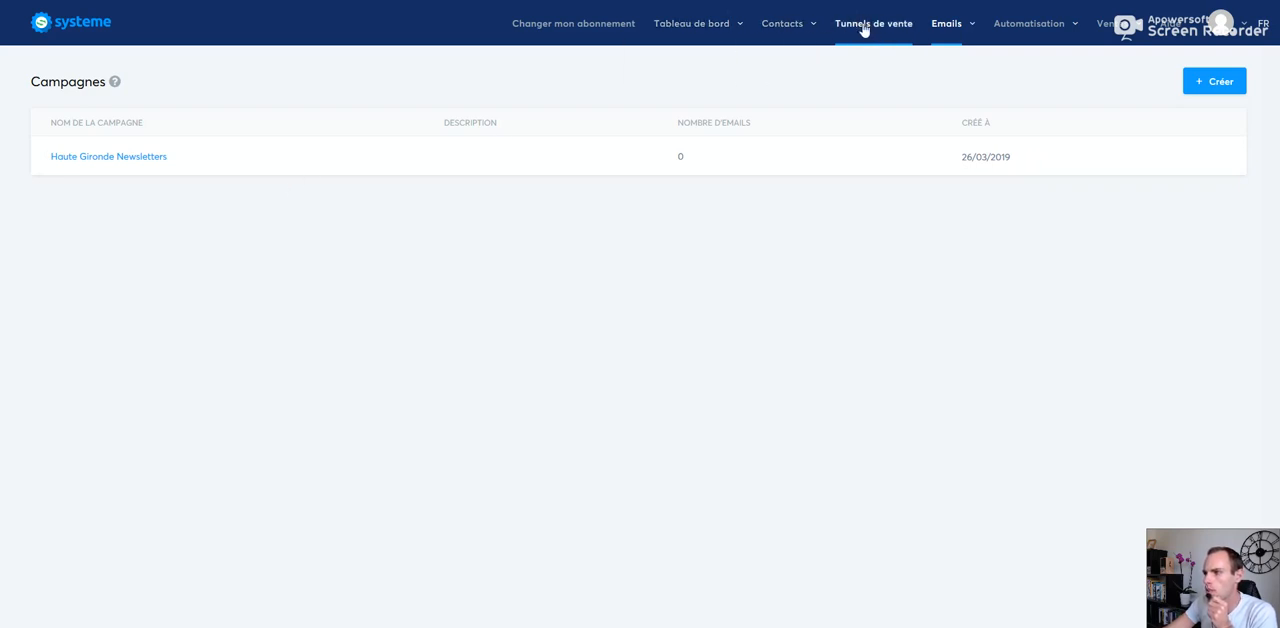
mouse_move(940, 33)
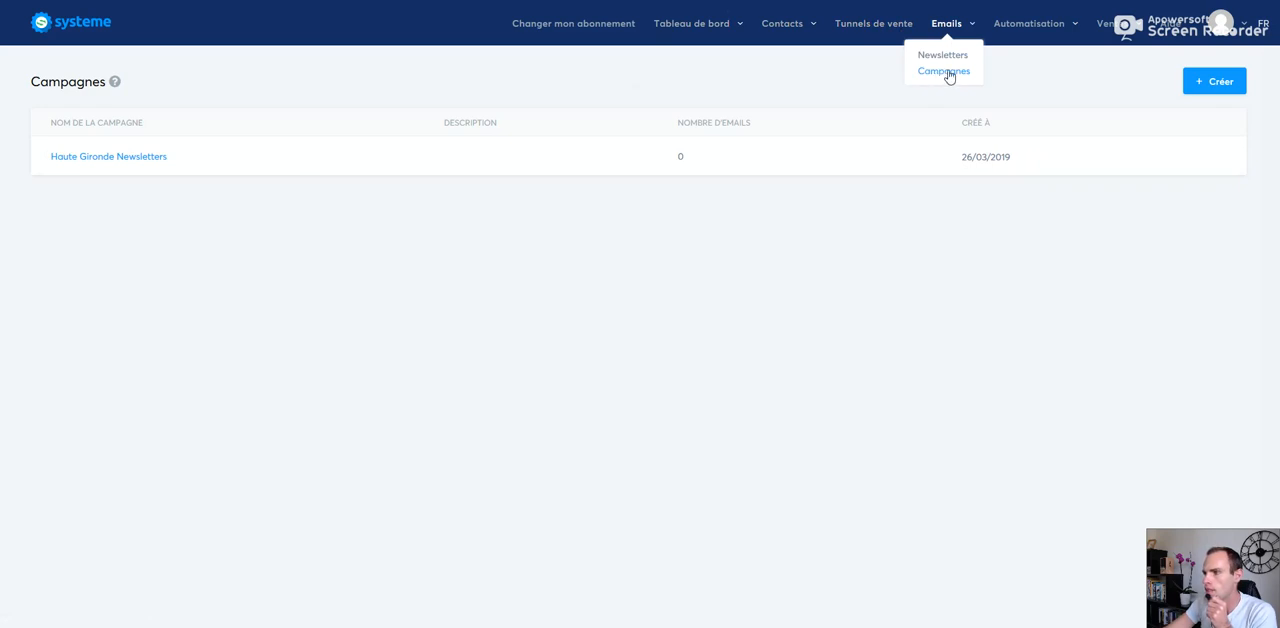
click(946, 74)
click(140, 157)
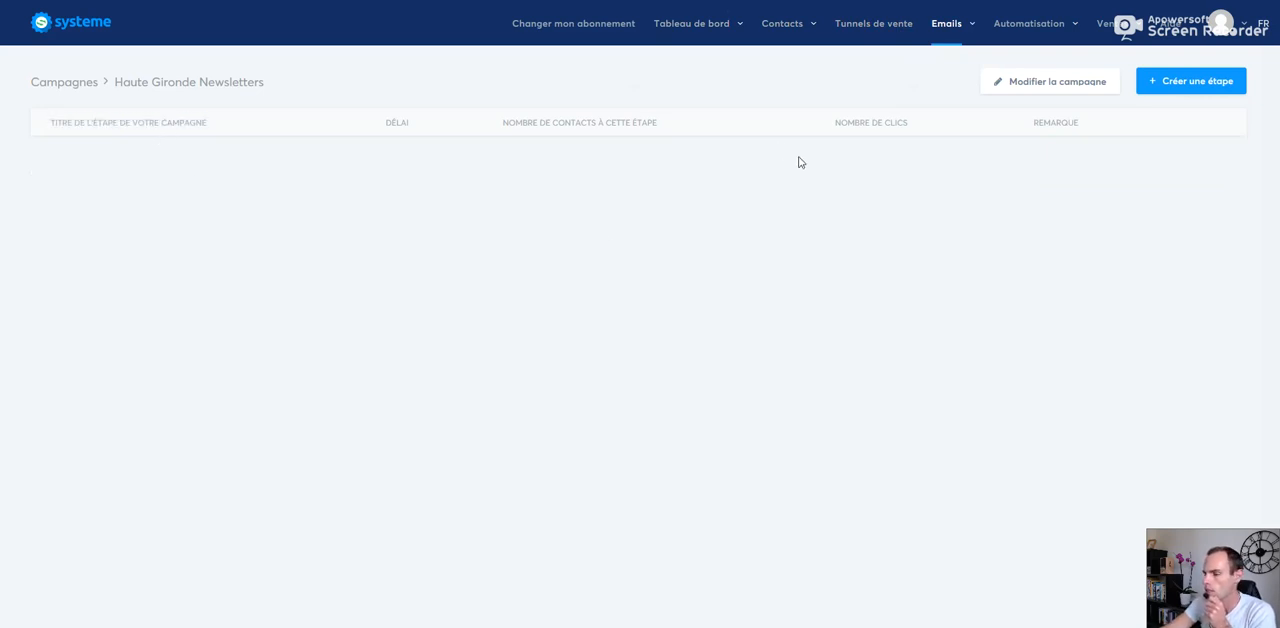
Step: Try to save a new campaign step with its fields empty, and cancel its creation
click(1190, 84)
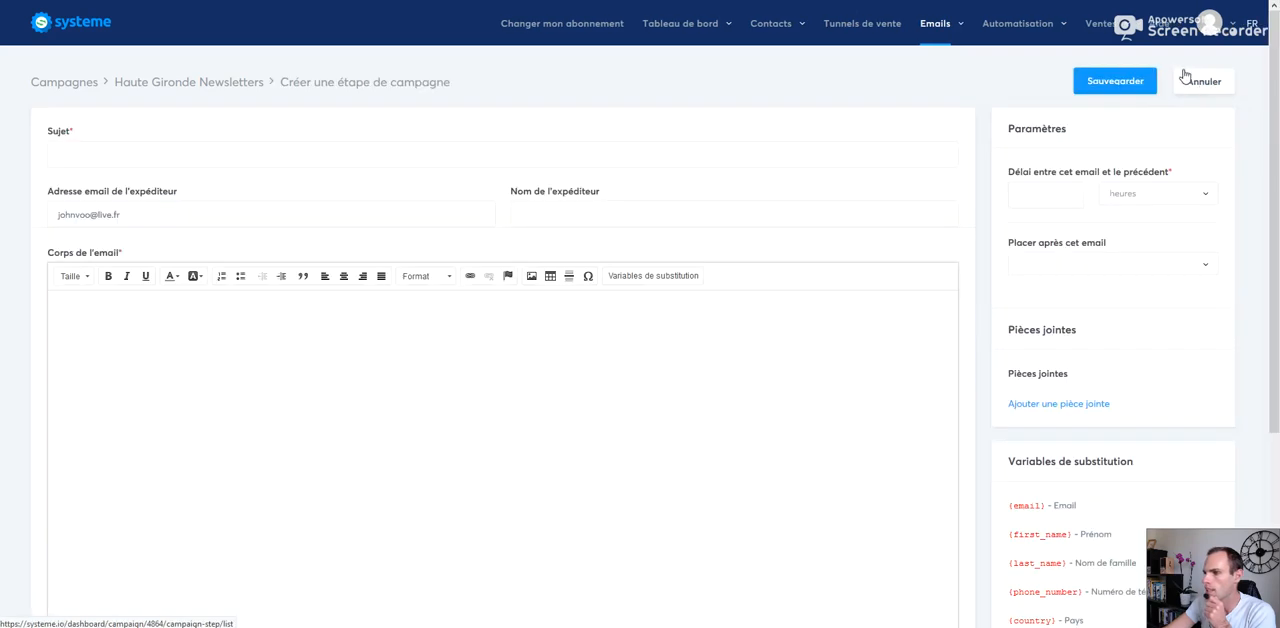
click(107, 155)
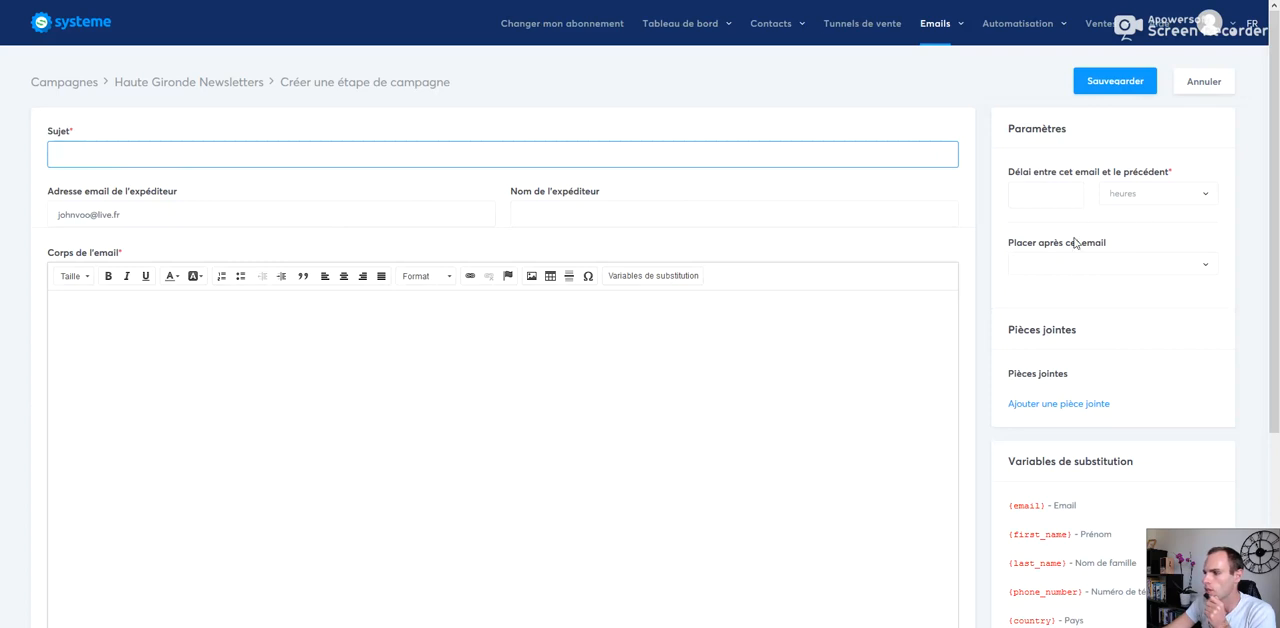
click(1118, 88)
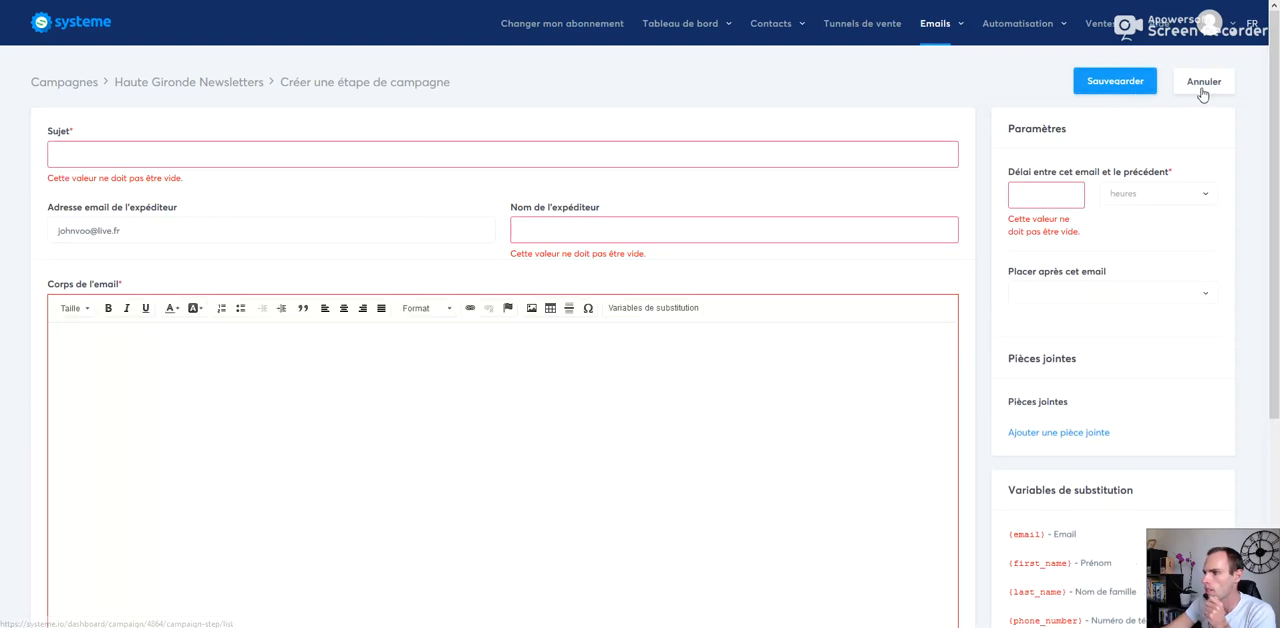
click(1203, 88)
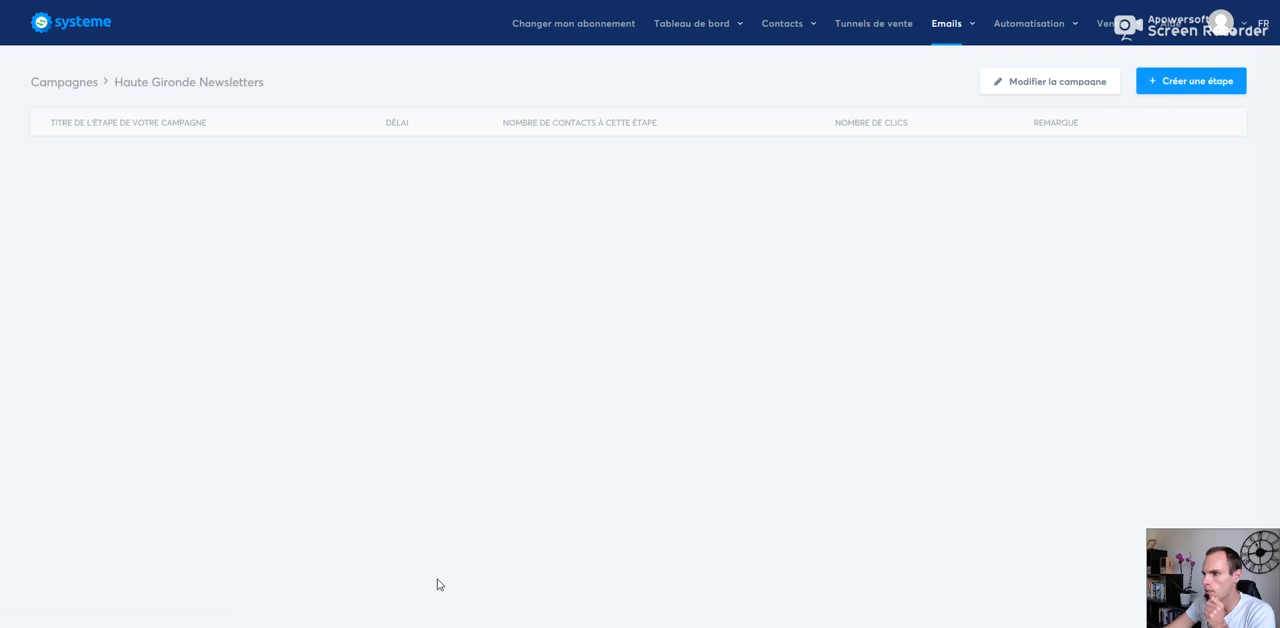
Step: Add a "S'abonner à la campagne" action for "Haute Gironde Newsletters" to the test funnel's Capture mail rule
click(864, 35)
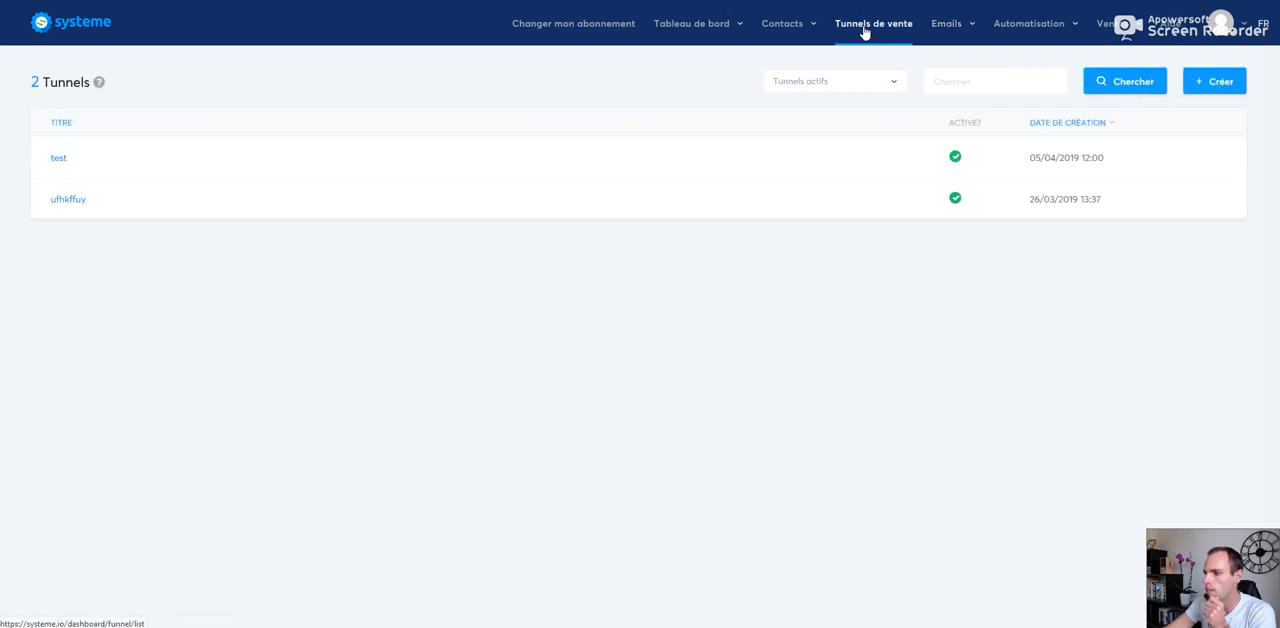
click(58, 161)
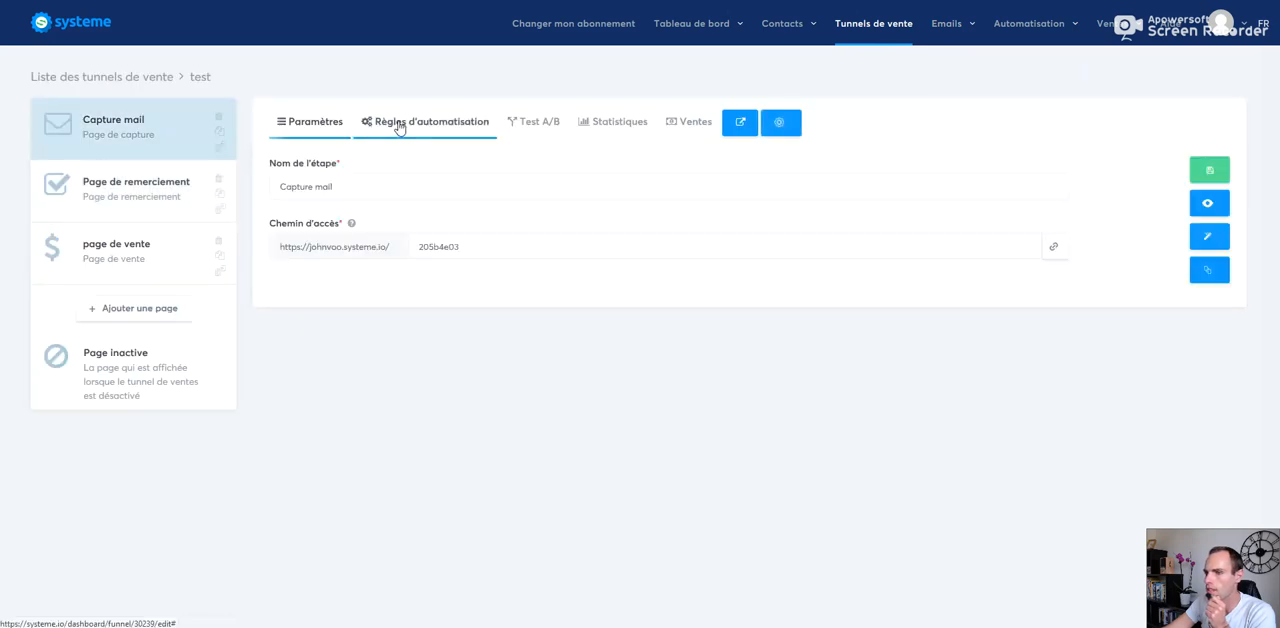
click(398, 125)
click(1053, 200)
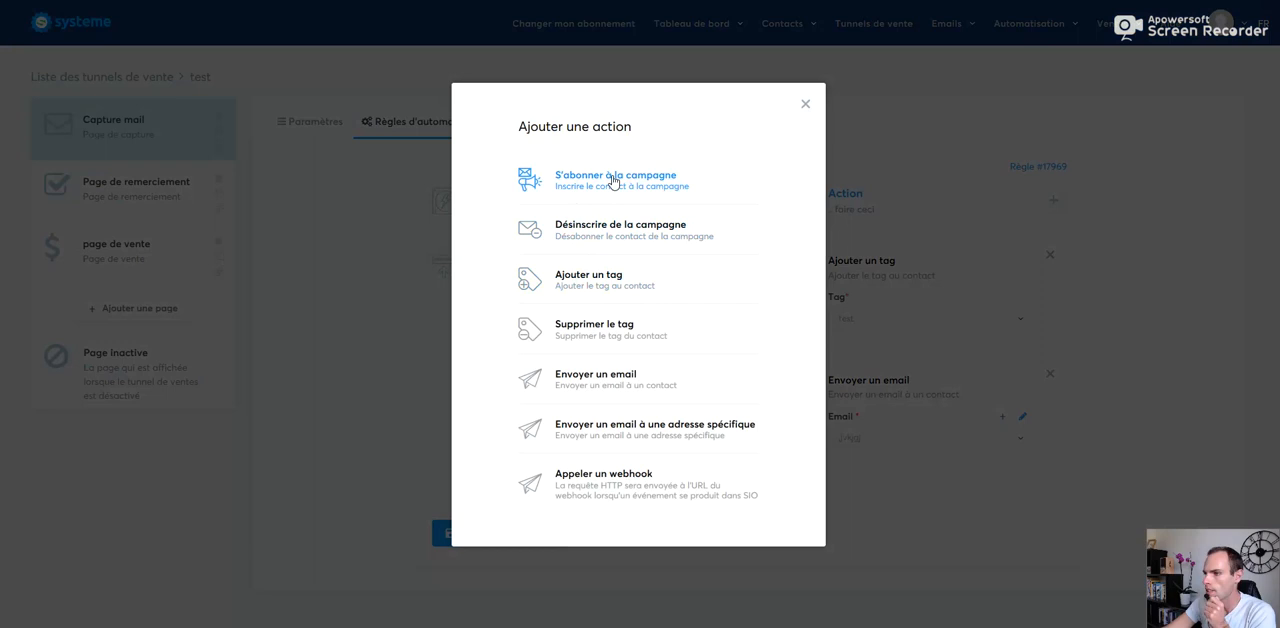
click(601, 188)
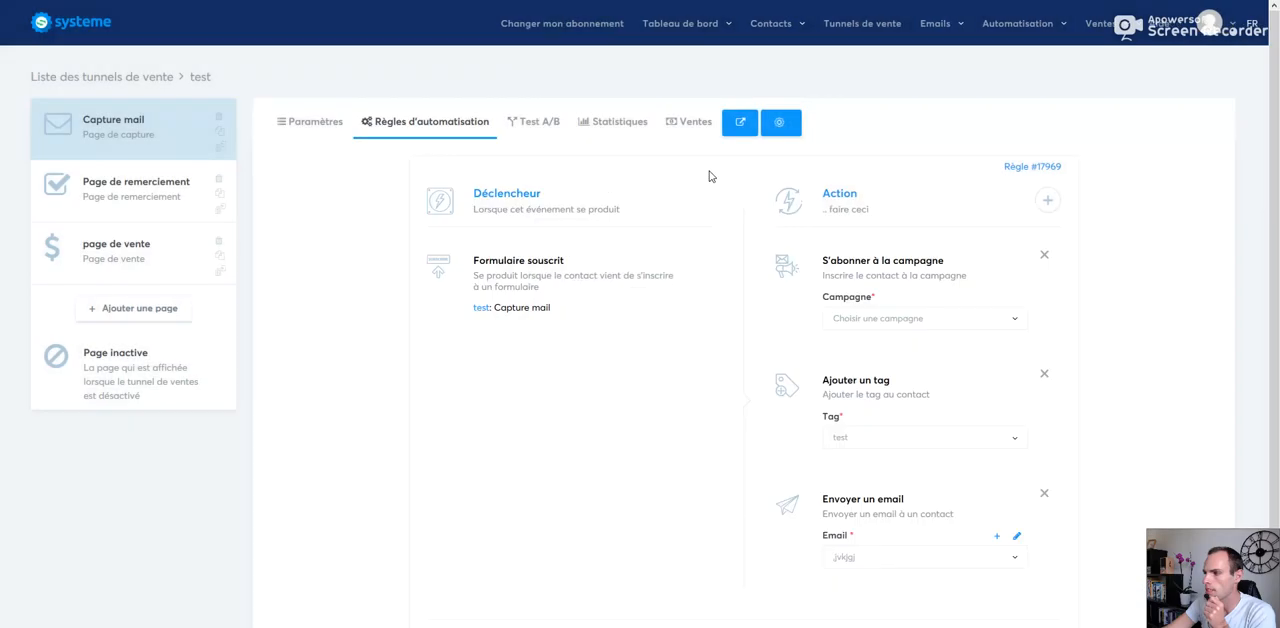
click(911, 318)
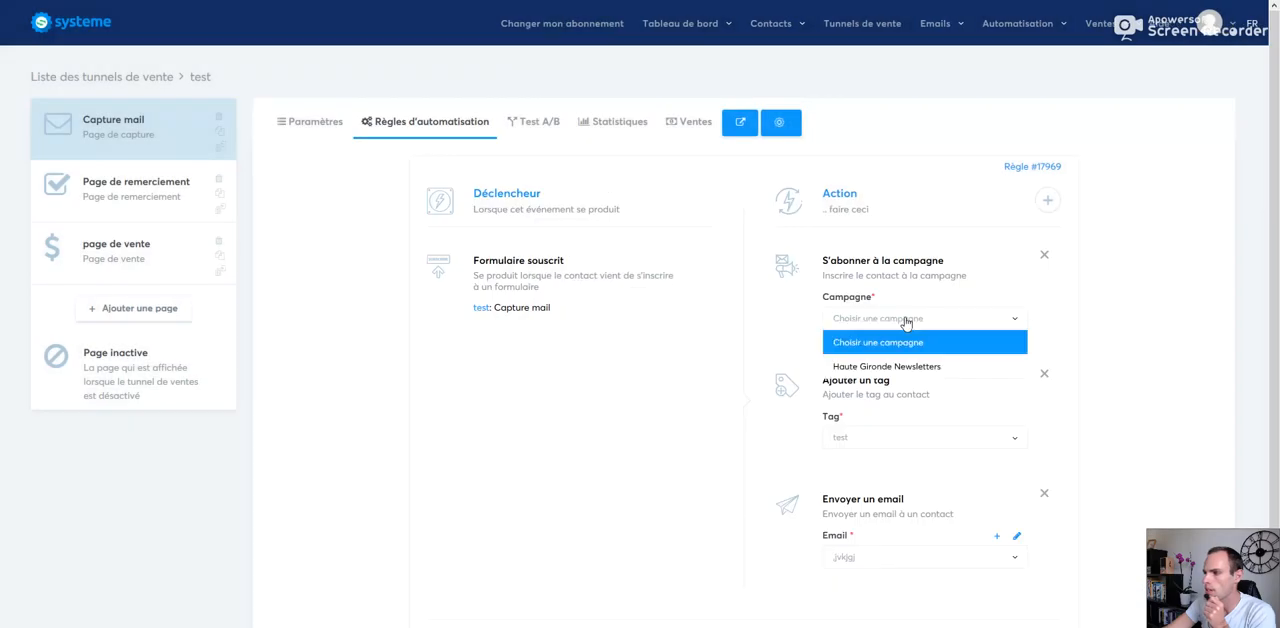
click(875, 368)
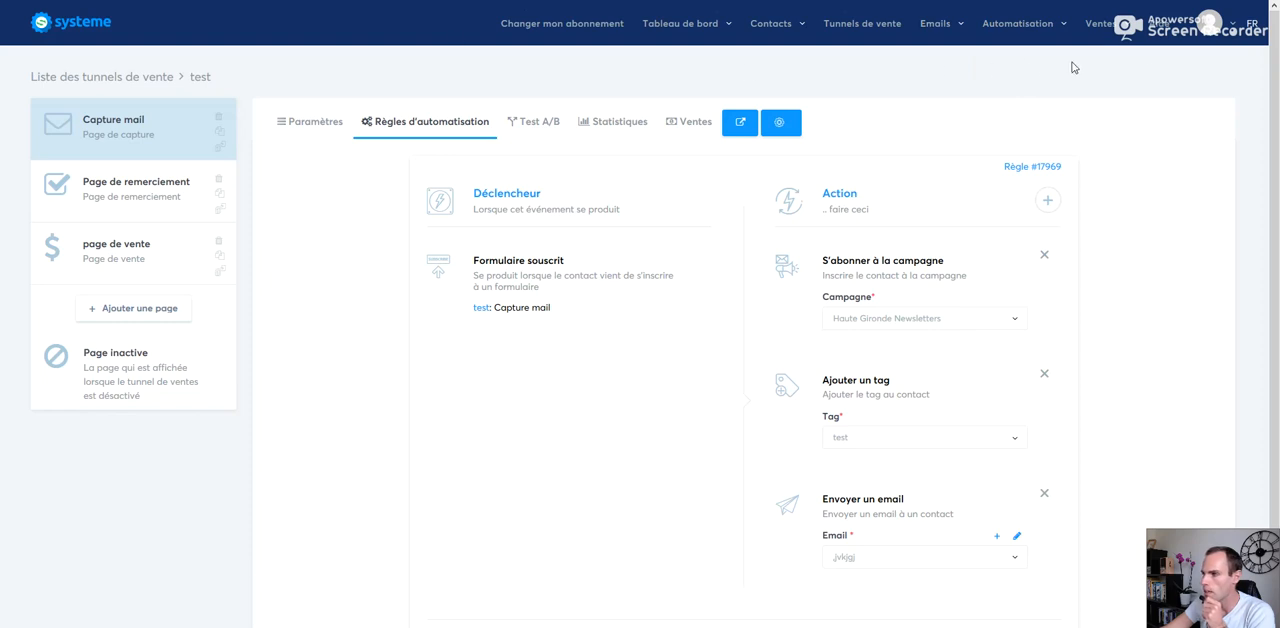
Step: Open the subscription plans and review the Startup plan's limits on contacts, member sites, webinars and custom domains
mouse_move(1102, 42)
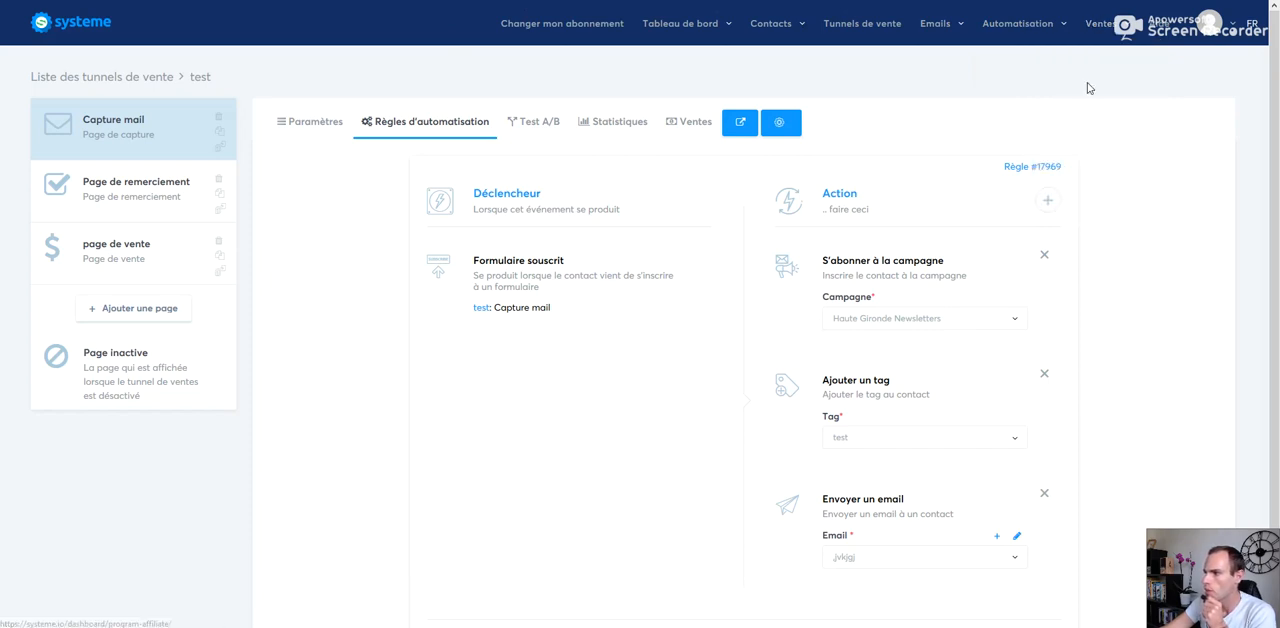
mouse_move(1222, 26)
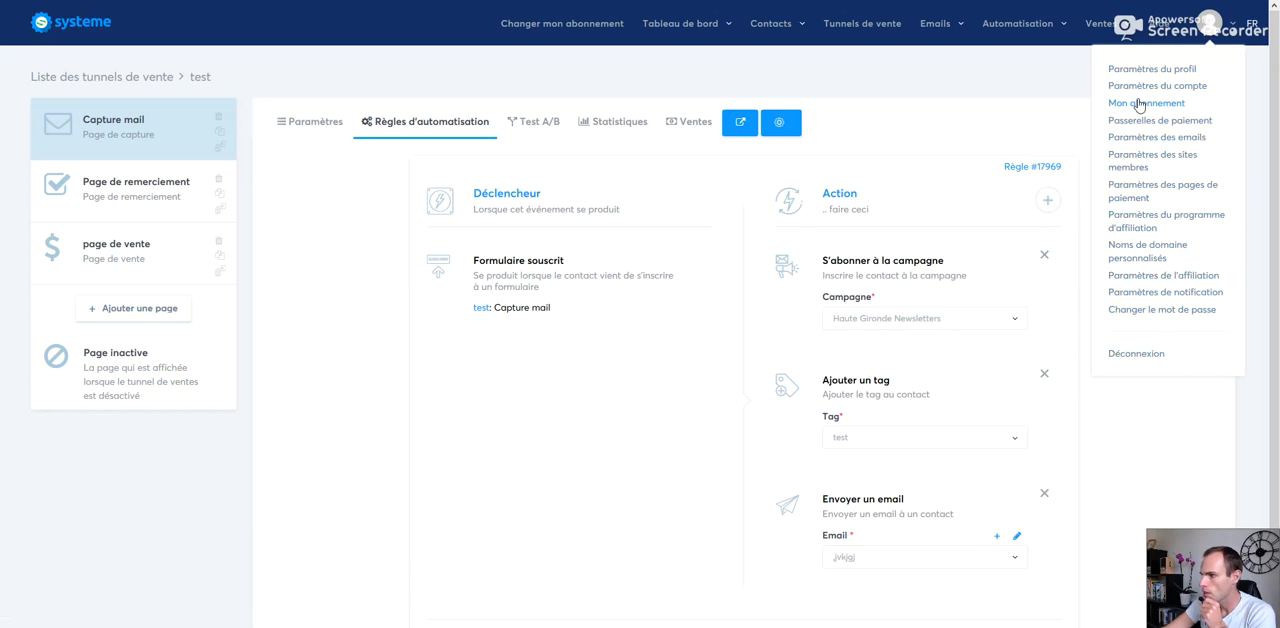
click(592, 383)
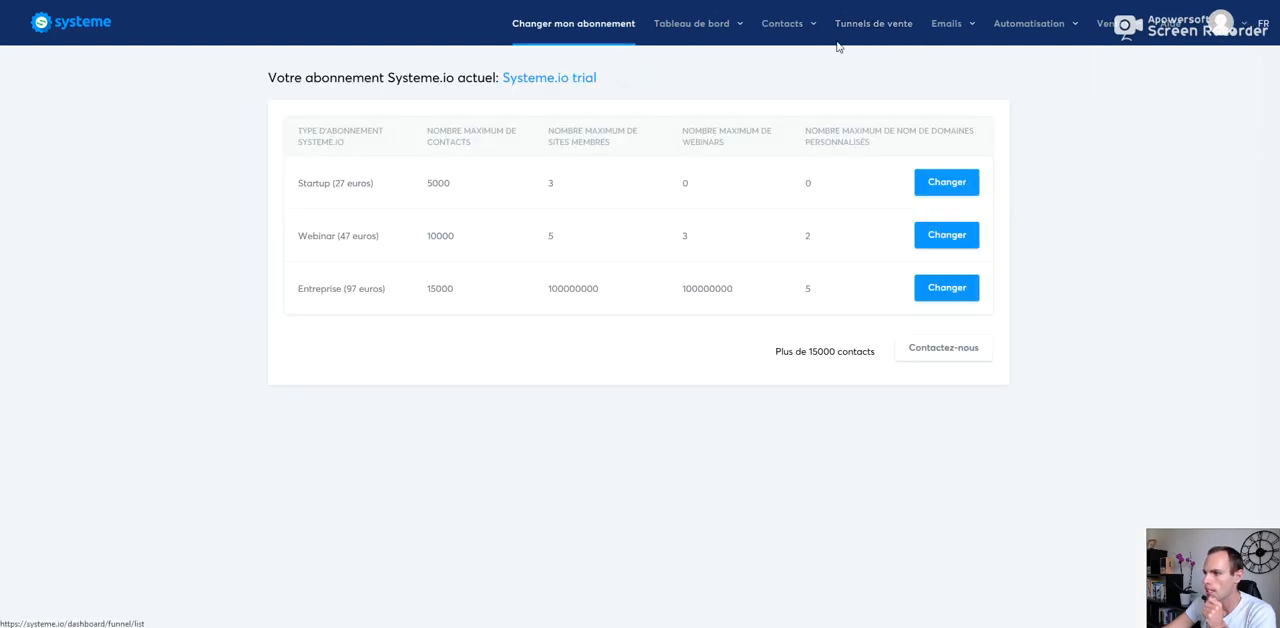
drag(302, 185, 455, 192)
click(466, 188)
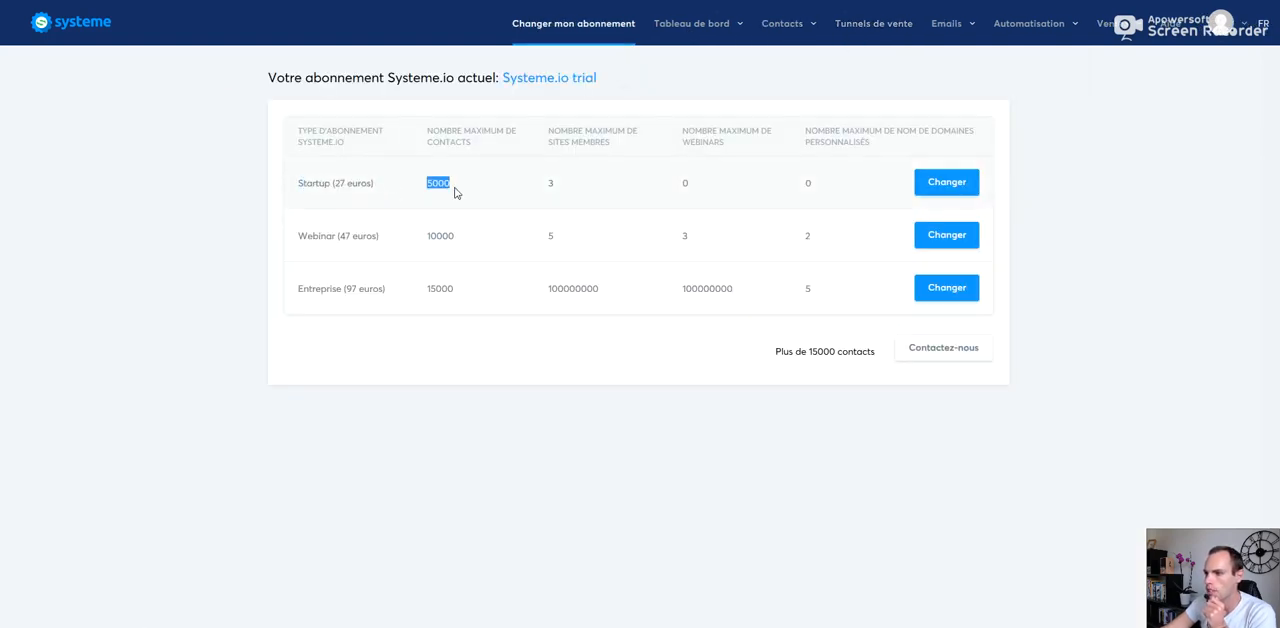
click(545, 192)
double_click(554, 183)
click(690, 188)
double_click(810, 187)
click(821, 190)
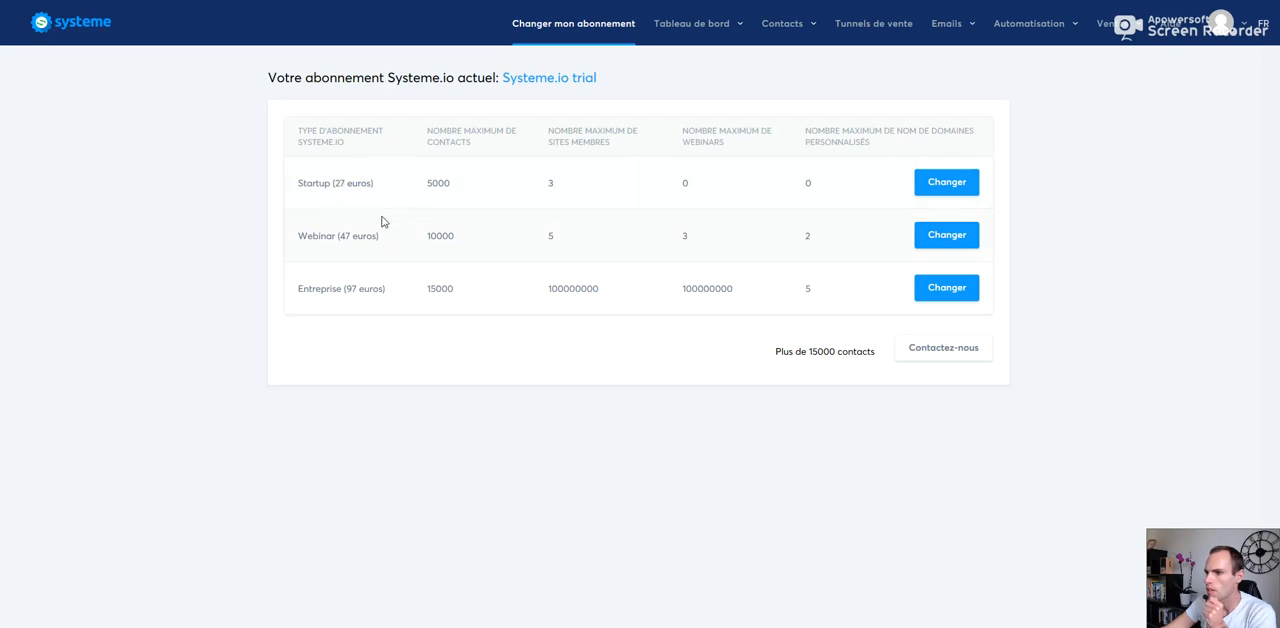
Step: Examine the Webinar plan's limits and compare them with the Startup plan's row
drag(300, 235, 829, 244)
click(829, 244)
double_click(807, 237)
click(517, 197)
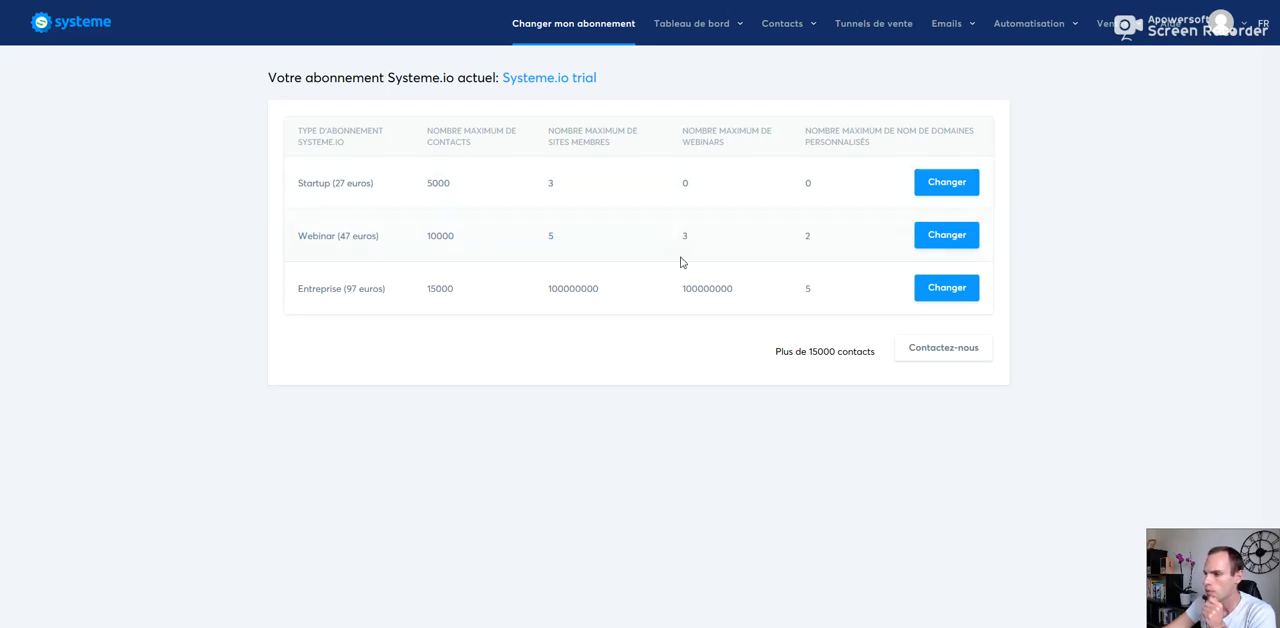
drag(300, 184, 942, 193)
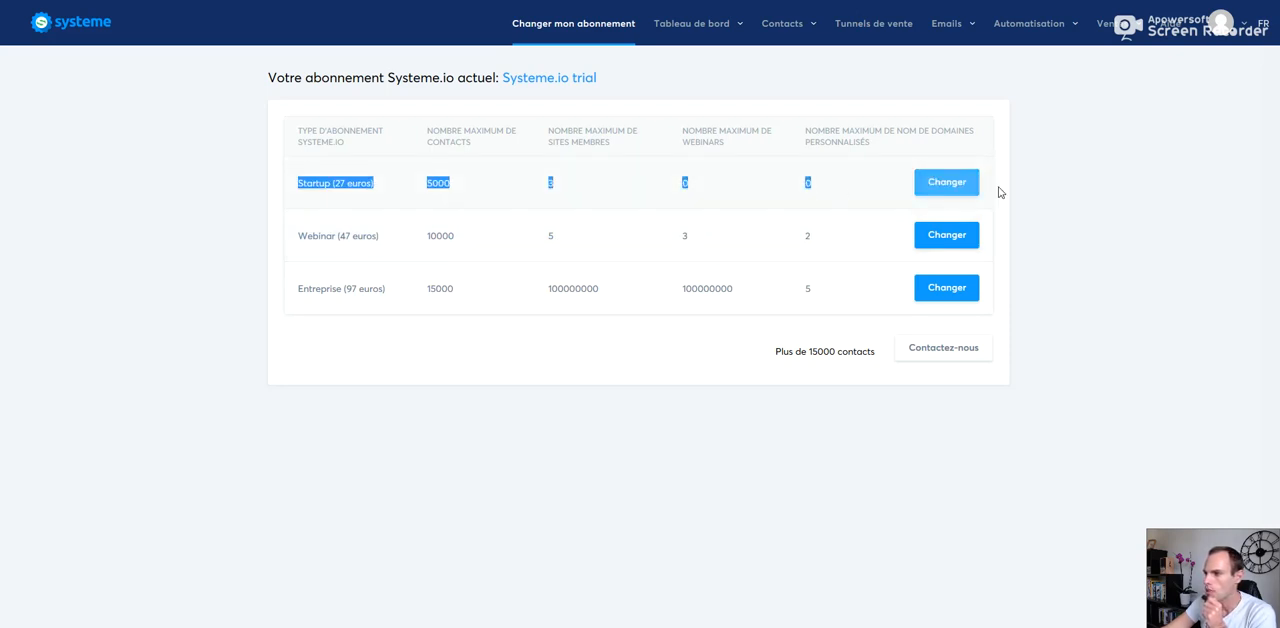
click(447, 184)
drag(291, 191, 1125, 207)
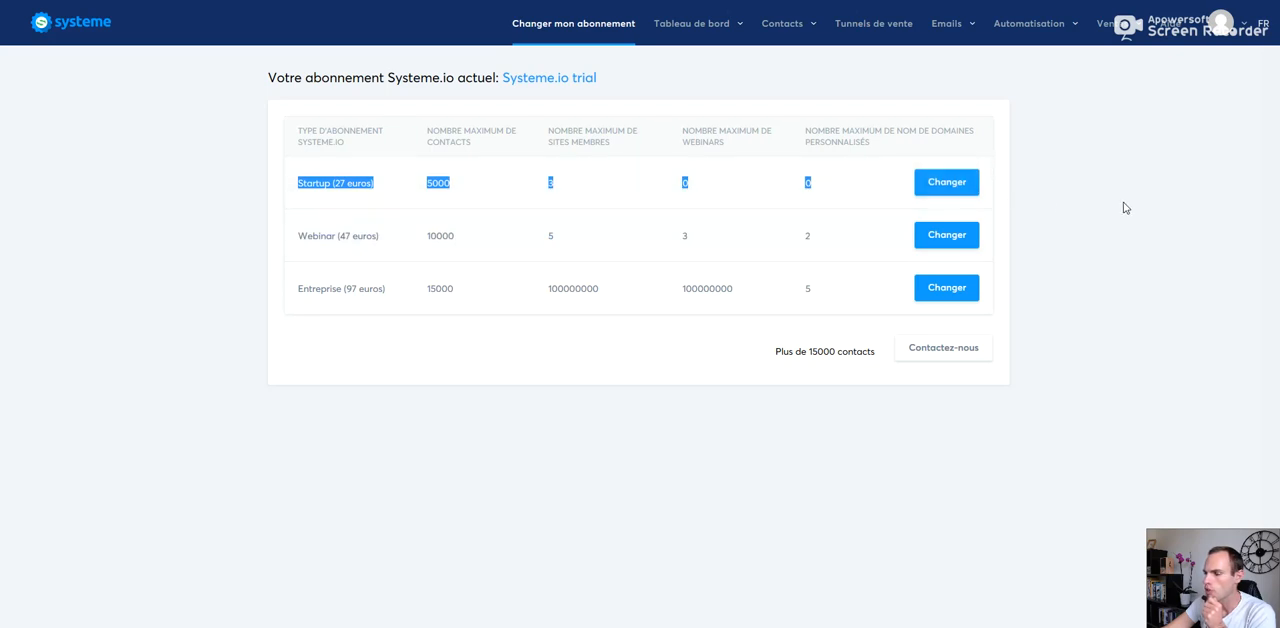